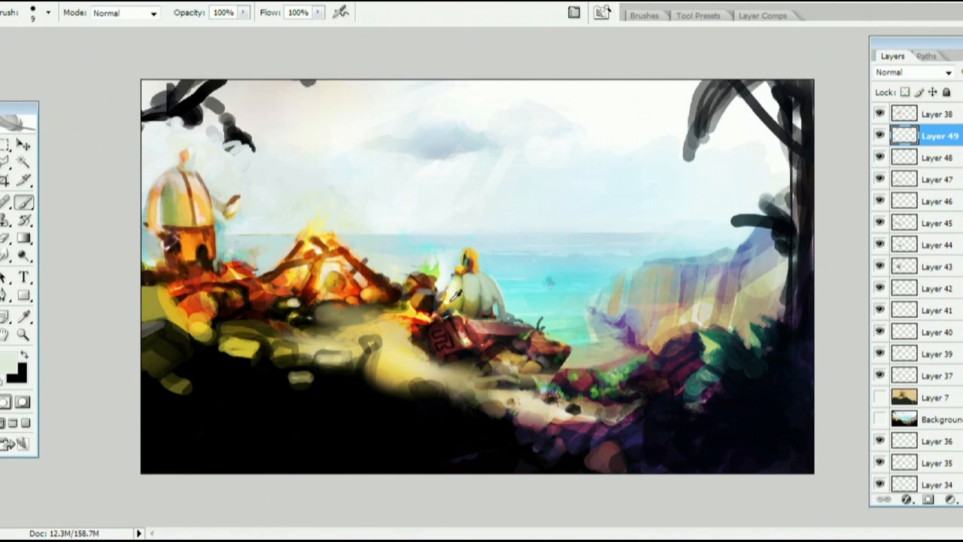
- Paint small yellow touches along the ground at the campfire's base with a colour sampled from the rocks
{"action": "left_click", "coordinate": [427, 301], "text": "alt"}
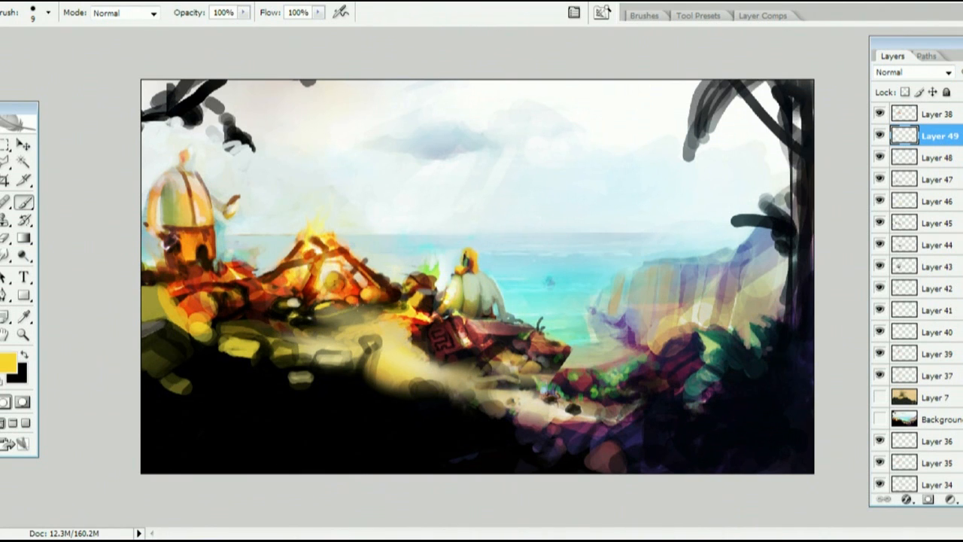
{"action": "key", "text": "e"}
{"action": "key", "text": "b"}
{"action": "left_click_drag", "start_coordinate": [348, 309], "coordinate": [366, 306]}
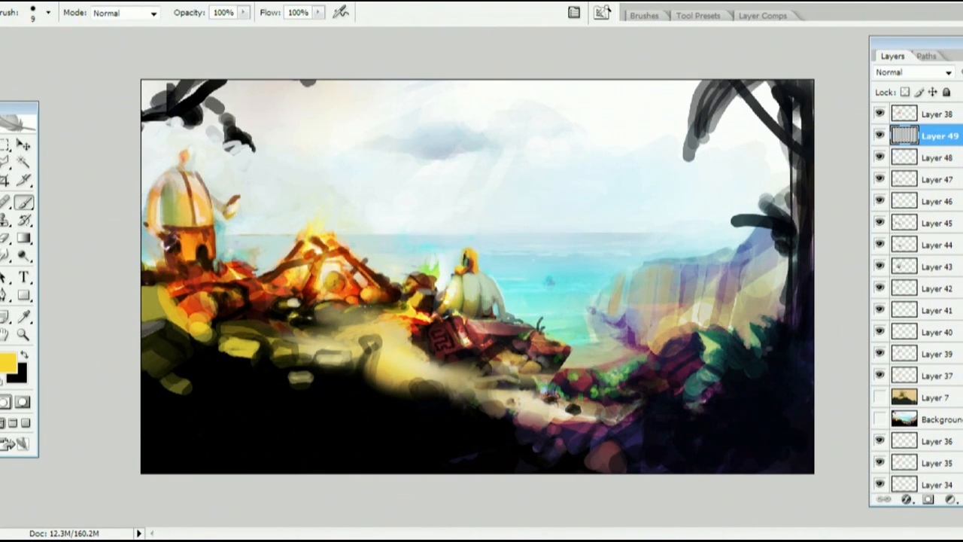
{"action": "key", "text": "e"}
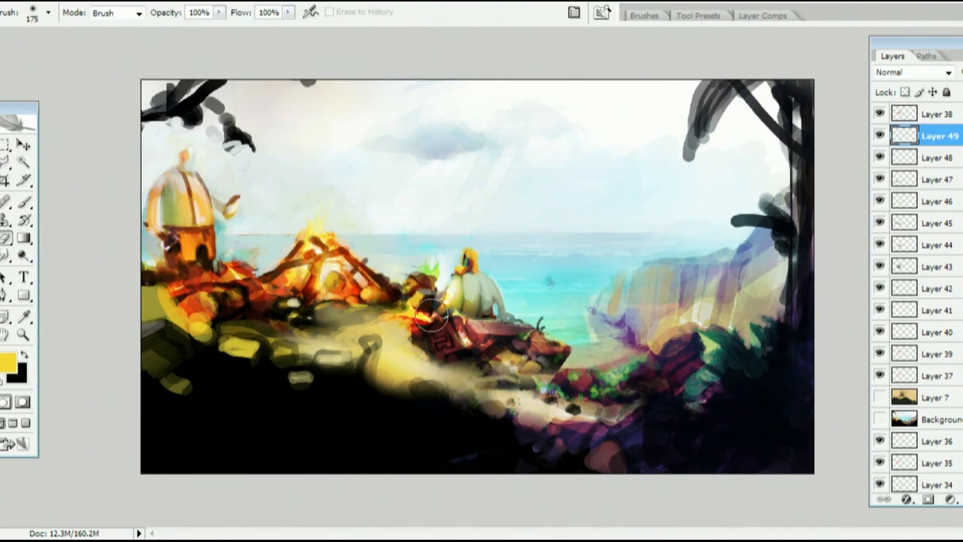
{"action": "key", "text": "b"}
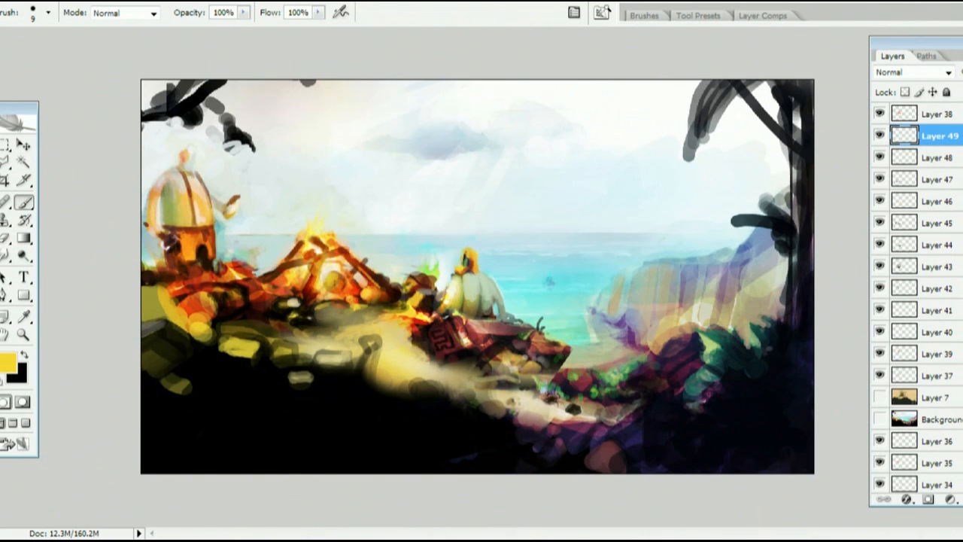
{"action": "left_click", "coordinate": [365, 265], "text": "alt"}
{"action": "left_click_drag", "start_coordinate": [348, 256], "coordinate": [318, 291]}
{"action": "key", "text": "ctrl+alt+z"}
{"action": "key", "text": "ctrl+alt+z"}
- Refine the campfire logs and flames with small touches in sampled cream, yellow and orange
{"action": "left_click", "coordinate": [337, 252], "text": "alt"}
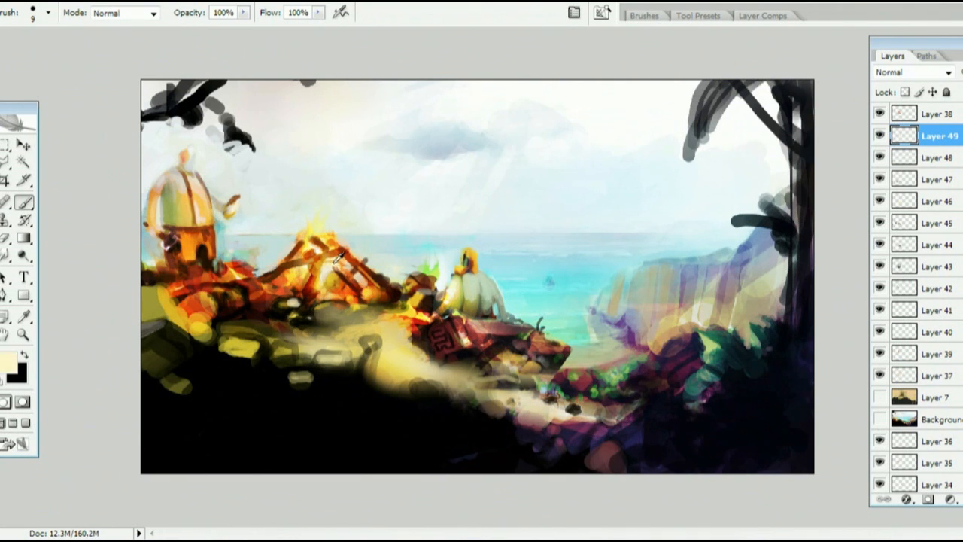
{"action": "left_click", "coordinate": [343, 267], "text": "alt"}
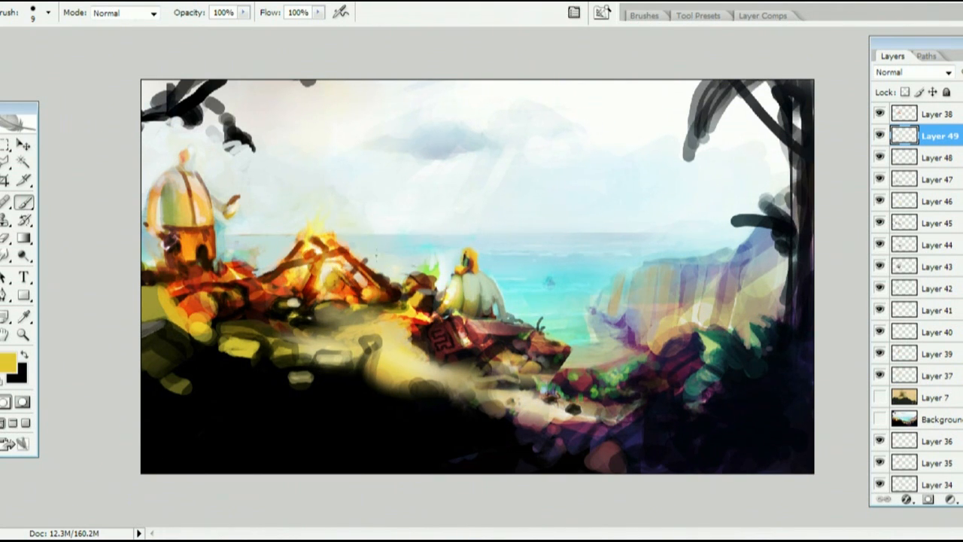
{"action": "left_click", "coordinate": [316, 249], "text": "alt"}
{"action": "key", "text": "e"}
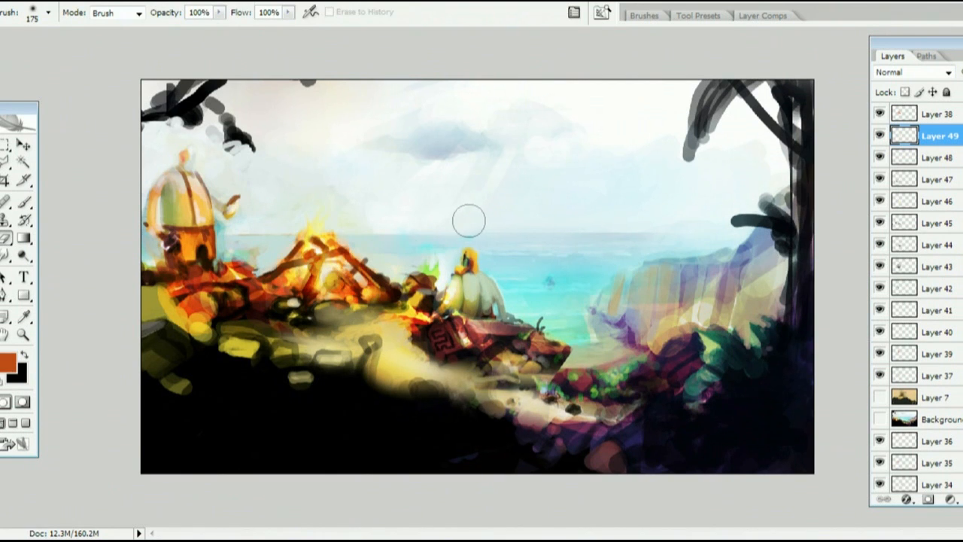
{"action": "key", "text": "b"}
{"action": "left_click", "coordinate": [372, 288], "text": "alt"}
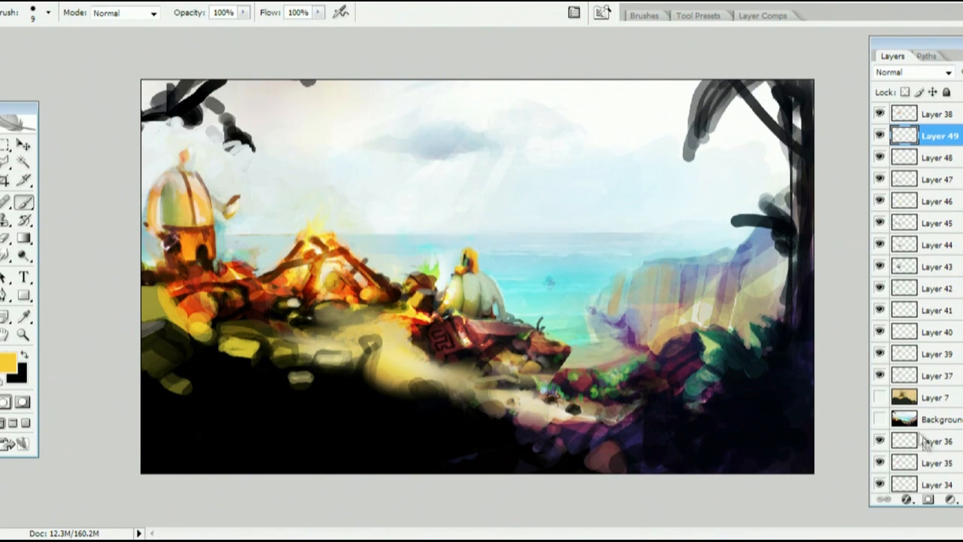
- On a new layer, paint sampled red inside the campfire and give the layer a darkening blend mode
{"action": "left_click", "coordinate": [928, 499]}
{"action": "left_click", "coordinate": [312, 278], "text": "alt"}
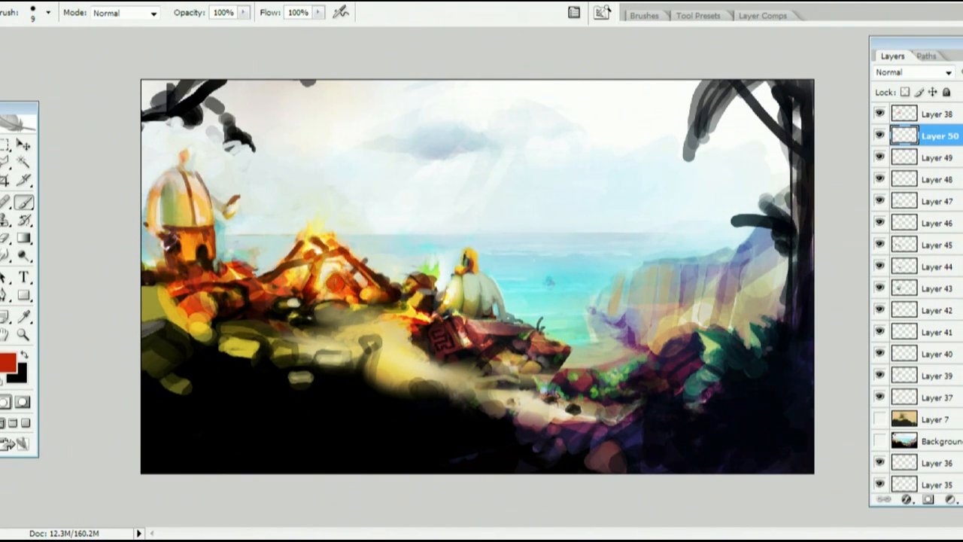
{"action": "left_click_drag", "start_coordinate": [334, 275], "coordinate": [335, 289]}
{"action": "left_click", "coordinate": [910, 72]}
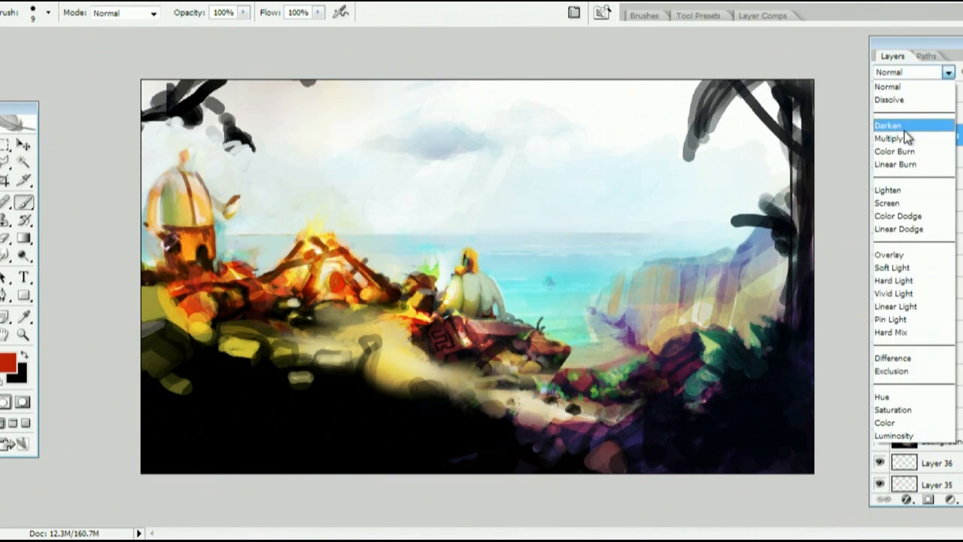
{"action": "left_click", "coordinate": [903, 134]}
{"action": "left_click_drag", "start_coordinate": [334, 275], "coordinate": [336, 286]}
- Add another layer and paint pale highlights inside the campfire with colours sampled from the flames
{"action": "left_click", "coordinate": [962, 499]}
{"action": "left_click", "coordinate": [326, 275], "text": "alt"}
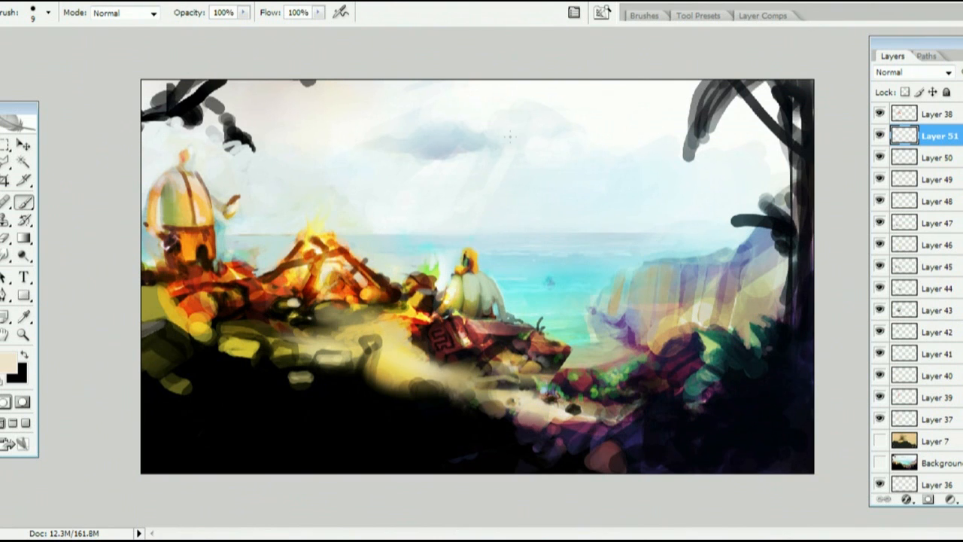
{"action": "left_click", "coordinate": [316, 275], "text": "alt"}
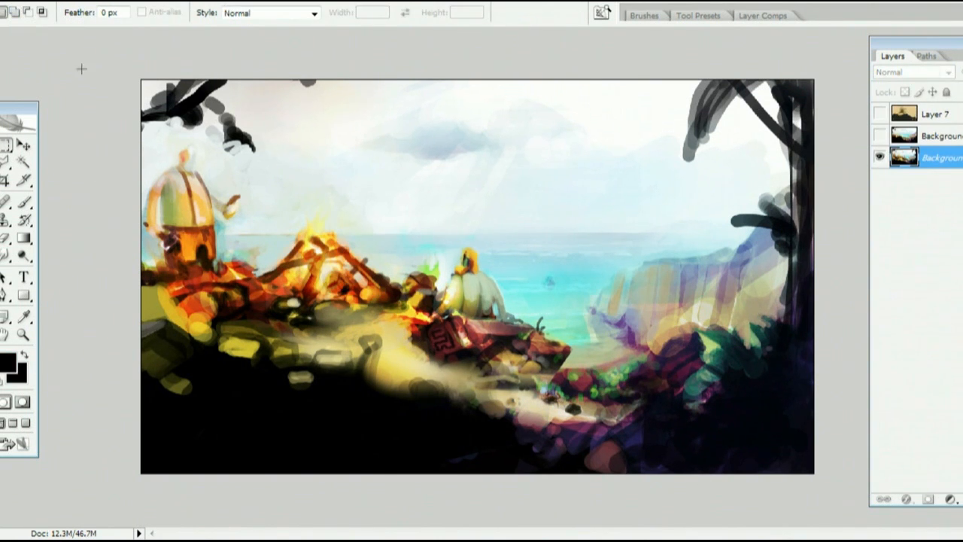
- Copy the entire painting, paste it as a new layer and shift the copy upward
{"action": "key", "text": "ctrl+a"}
{"action": "key", "text": "ctrl+c"}
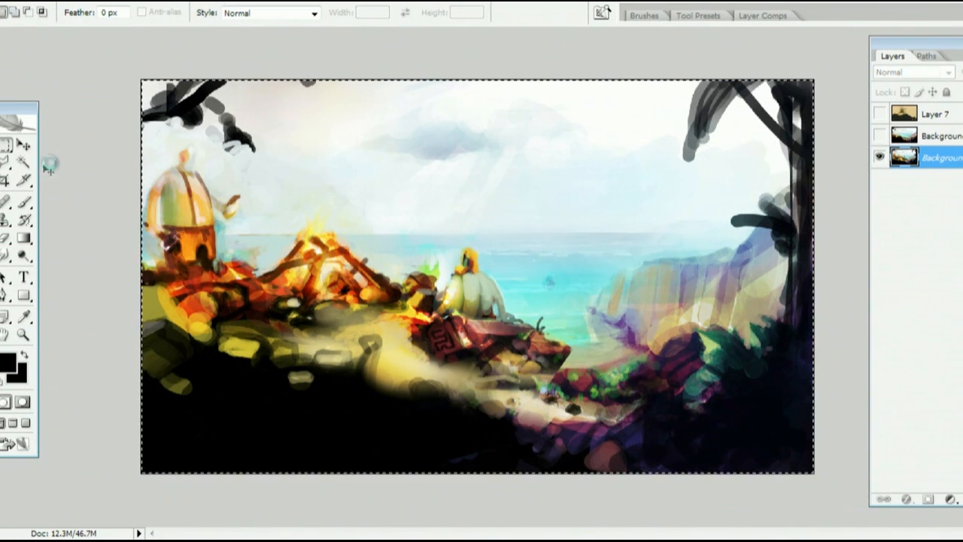
{"action": "left_click", "coordinate": [23, 144]}
{"action": "key", "text": "ctrl+v"}
{"action": "left_click_drag", "start_coordinate": [474, 354], "coordinate": [474, 273]}
- Hide the pasted copy and crop the canvas to cut off the lower strip of the foreground
{"action": "left_click", "coordinate": [7, 145]}
{"action": "left_click", "coordinate": [879, 157]}
{"action": "left_click_drag", "start_coordinate": [141, 79], "coordinate": [819, 432]}
{"action": "left_click", "coordinate": [52, 156]}
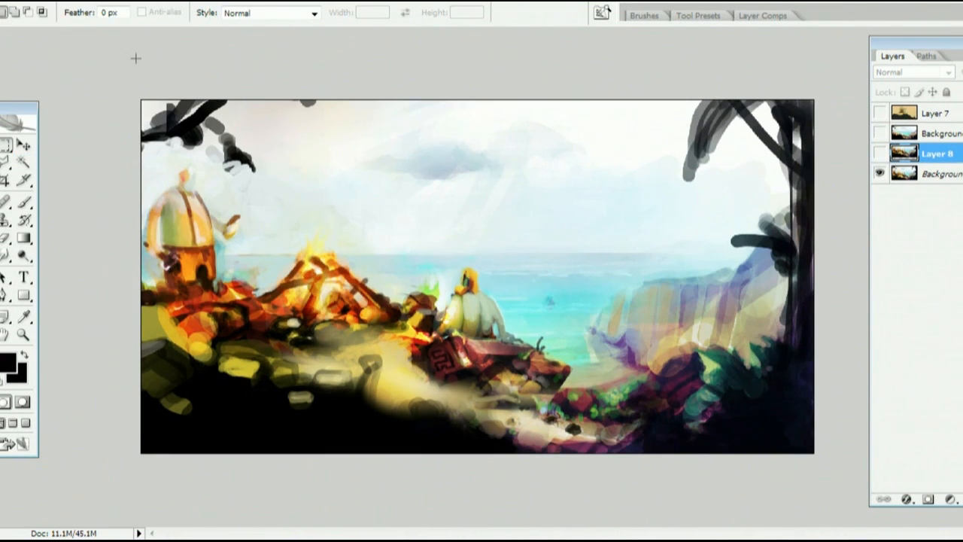
- Copy the lower-right rocks of Layer 8 onto a new layer, hide Layer 8 and move the copied rocks left over the black foreground
{"action": "left_click", "coordinate": [879, 154]}
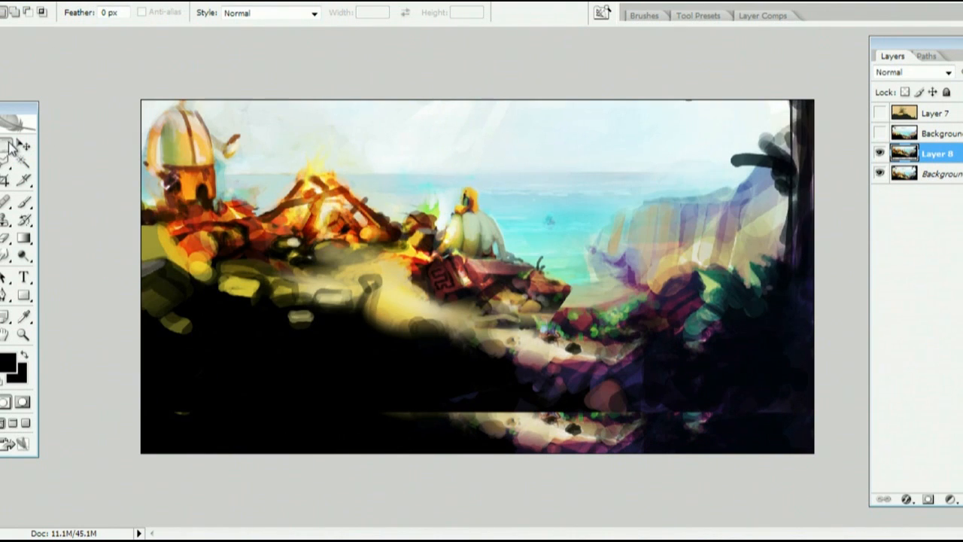
{"action": "left_click_drag", "start_coordinate": [474, 262], "coordinate": [752, 425]}
{"action": "key", "text": "ctrl+j"}
{"action": "left_click", "coordinate": [880, 173]}
{"action": "left_click", "coordinate": [24, 145]}
{"action": "left_click_drag", "start_coordinate": [533, 302], "coordinate": [306, 331]}
- Erase the edges of the copied rocks with a soft 600 px eraser to blend them into the foreground
{"action": "key", "text": "e"}
{"action": "key", "text": "bracketright"}
{"action": "key", "text": "bracketright"}
{"action": "key", "text": "bracketright"}
{"action": "key", "text": "bracketright"}
{"action": "mouse_move", "coordinate": [265, 305]}
{"action": "left_mouse_down"}
{"action": "mouse_move", "coordinate": [497, 317]}
{"action": "mouse_move", "coordinate": [337, 277]}
{"action": "mouse_move", "coordinate": [571, 451]}
{"action": "left_mouse_up"}
- Set the copied rock layer's blend mode to Lighten and move the rocks toward the purple slope
{"action": "left_click", "coordinate": [935, 73]}
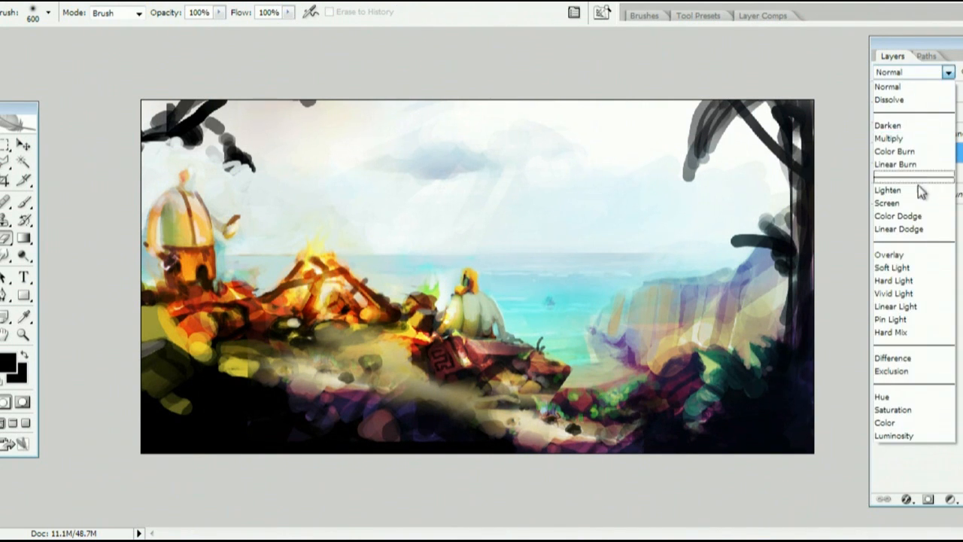
{"action": "left_click", "coordinate": [920, 190]}
{"action": "left_click", "coordinate": [24, 145]}
{"action": "mouse_move", "coordinate": [348, 298]}
{"action": "left_mouse_down"}
{"action": "mouse_move", "coordinate": [324, 311]}
{"action": "mouse_move", "coordinate": [369, 312]}
{"action": "mouse_move", "coordinate": [397, 326]}
{"action": "mouse_move", "coordinate": [433, 322]}
{"action": "left_mouse_up"}
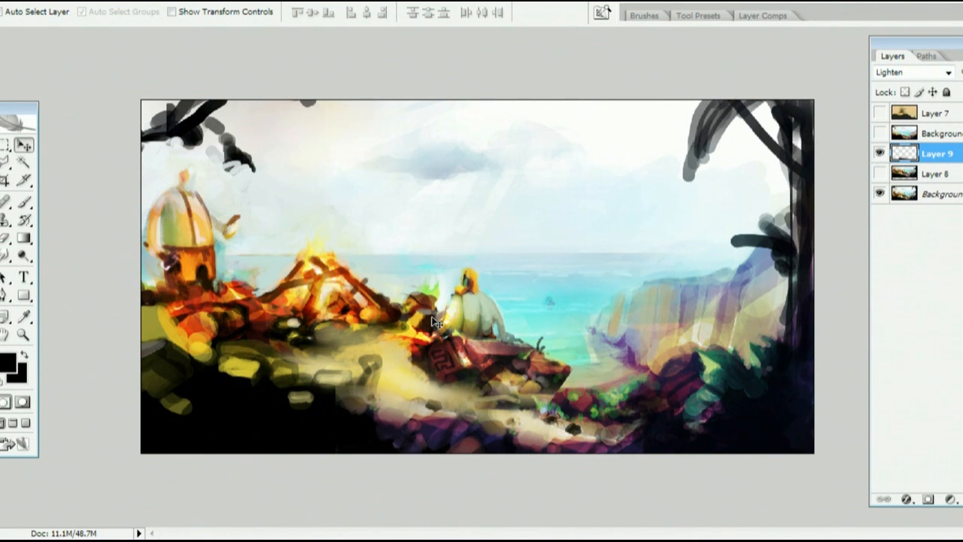
- On a new layer, paint a pale winding path and small dark and green plants beside the lower-right bushes
{"action": "key", "text": "b"}
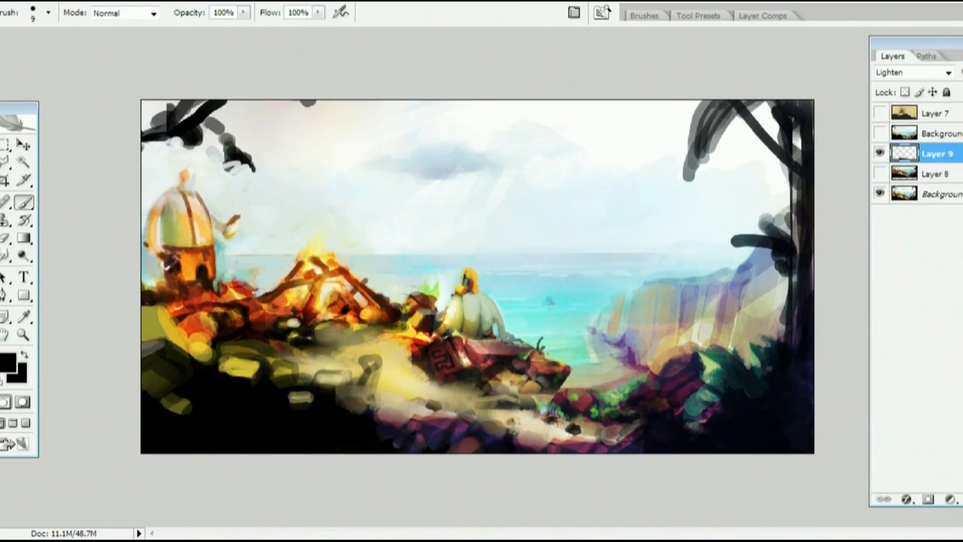
{"action": "left_click", "coordinate": [962, 499]}
{"action": "left_click", "coordinate": [468, 319], "text": "alt"}
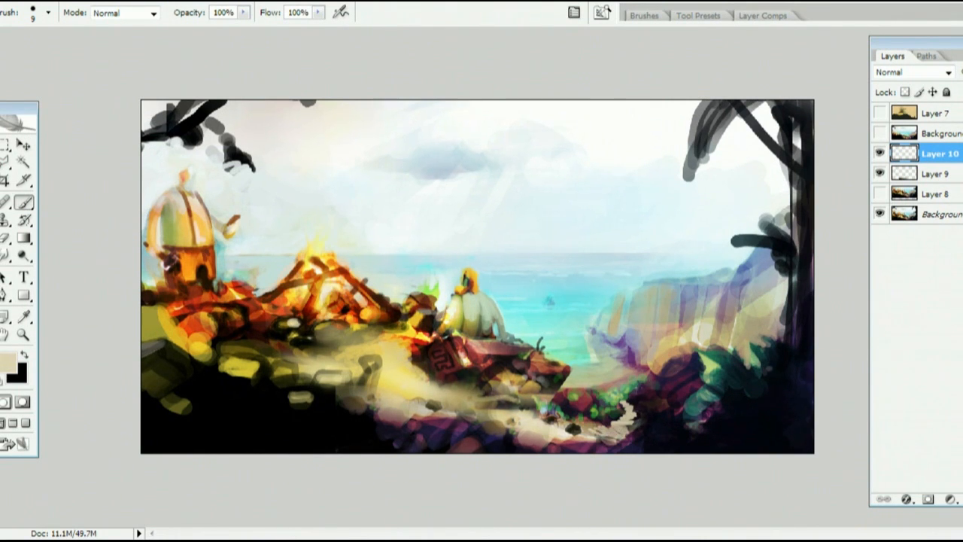
{"action": "left_click", "coordinate": [656, 369], "text": "alt"}
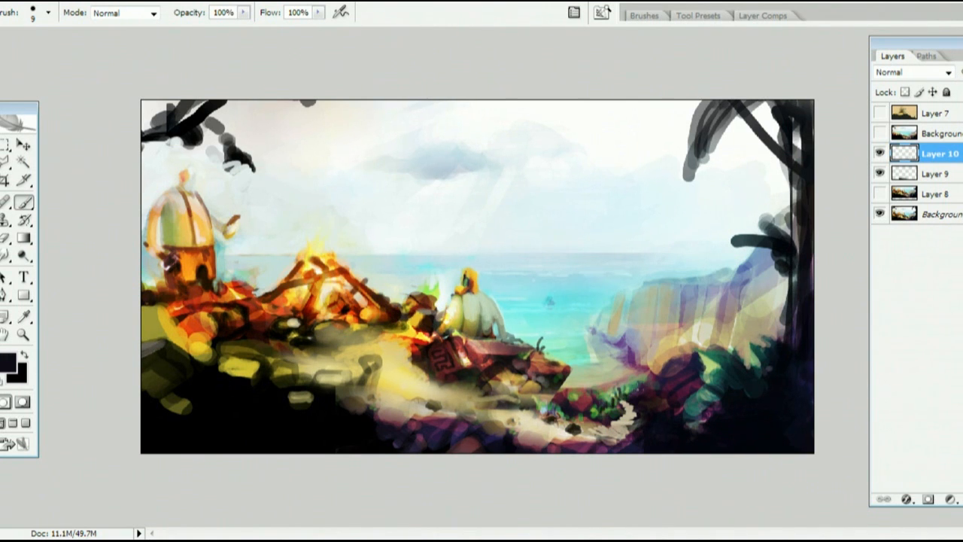
{"action": "left_click", "coordinate": [628, 379], "text": "alt"}
{"action": "left_click", "coordinate": [617, 382], "text": "alt"}
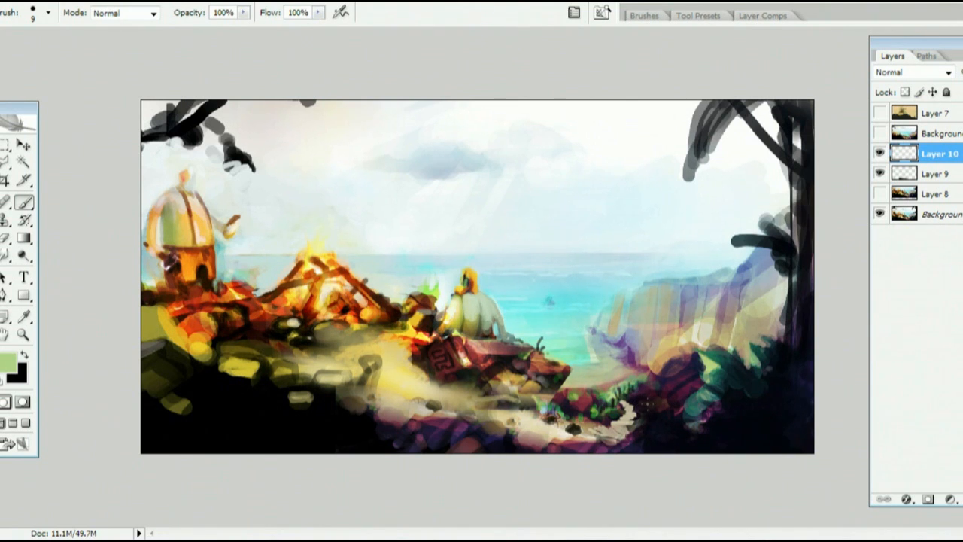
- Enlarge the brush to 150 px and hide and show Layer 10 to compare the new path details
{"action": "key", "text": "bracketright"}
{"action": "key", "text": "bracketright"}
{"action": "key", "text": "bracketright"}
{"action": "key", "text": "bracketright"}
{"action": "key", "text": "bracketright"}
{"action": "key", "text": "bracketright"}
{"action": "key", "text": "bracketright"}
{"action": "key", "text": "bracketright"}
{"action": "key", "text": "bracketright"}
{"action": "key", "text": "bracketright"}
{"action": "key", "text": "bracketright"}
{"action": "key", "text": "bracketright"}
{"action": "left_click", "coordinate": [881, 155]}
{"action": "left_click", "coordinate": [881, 155]}
{"action": "left_click", "coordinate": [933, 213], "text": "shift"}
{"action": "key", "text": "v"}
{"action": "left_click_drag", "start_coordinate": [236, 253], "coordinate": [236, 328]}
{"action": "key", "text": "ctrl+z"}
- Duplicate the background, Layer 9 and Layer 10 together and shift the copies slightly downward
{"action": "left_click", "coordinate": [933, 214]}
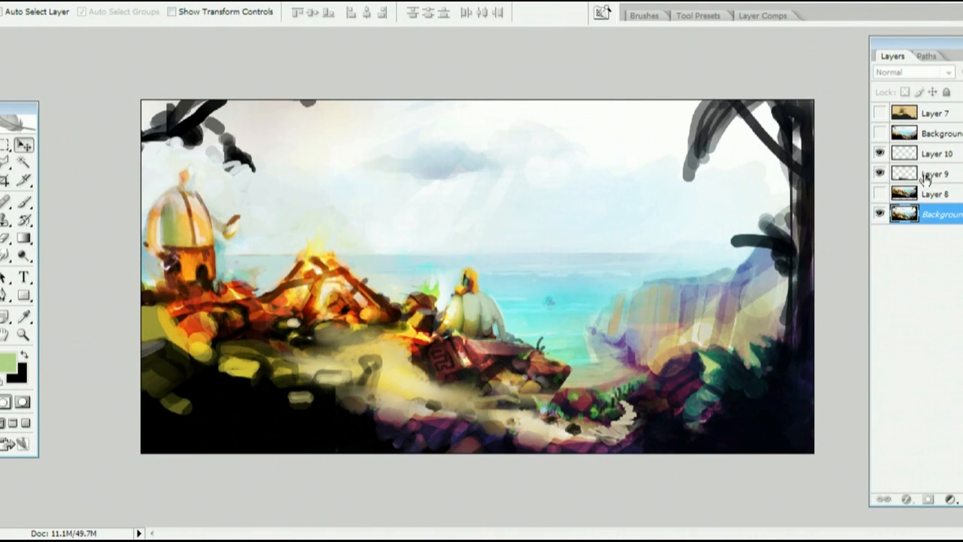
{"action": "left_click", "coordinate": [928, 175], "text": "ctrl"}
{"action": "left_click", "coordinate": [929, 155], "text": "ctrl"}
{"action": "mouse_move", "coordinate": [553, 167]}
{"action": "left_mouse_down"}
{"action": "mouse_move", "coordinate": [552, 193]}
{"action": "mouse_move", "coordinate": [549, 109]}
{"action": "mouse_move", "coordinate": [550, 197]}
{"action": "mouse_move", "coordinate": [550, 185]}
{"action": "left_mouse_up"}
- On a new layer above the copies, paint a broad green frond at the upper-right palm and cover its old leaves with sky white
{"action": "key", "text": "b"}
{"action": "left_click", "coordinate": [942, 153]}
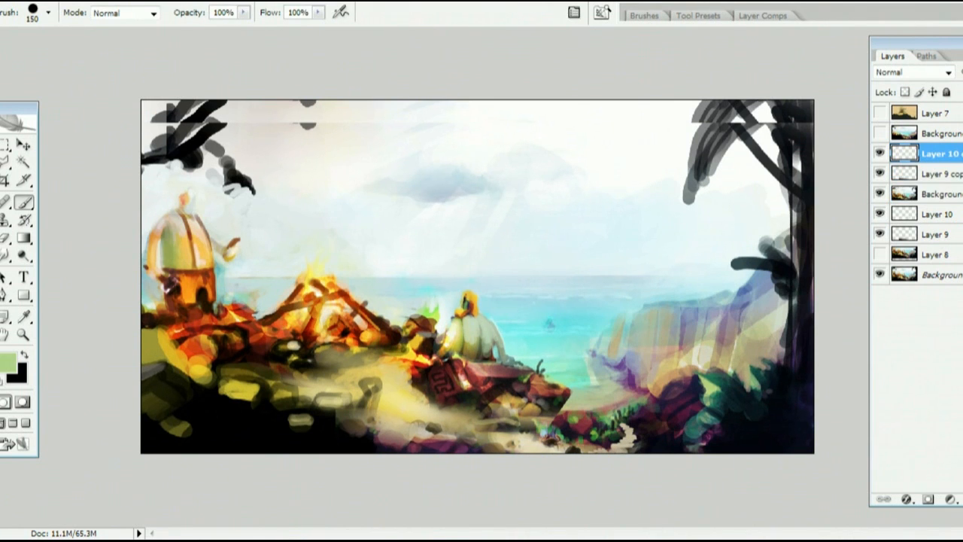
{"action": "key", "text": "ctrl+alt+shift+n"}
{"action": "left_click", "coordinate": [740, 182], "text": "alt"}
{"action": "mouse_move", "coordinate": [710, 184]}
{"action": "left_mouse_down"}
{"action": "mouse_move", "coordinate": [737, 150]}
{"action": "mouse_move", "coordinate": [704, 184]}
{"action": "left_mouse_up"}
{"action": "left_click", "coordinate": [741, 113], "text": "alt"}
{"action": "mouse_move", "coordinate": [700, 150]}
{"action": "left_mouse_down"}
{"action": "mouse_move", "coordinate": [763, 103]}
{"action": "mouse_move", "coordinate": [688, 211]}
{"action": "left_mouse_up"}
{"action": "left_click", "coordinate": [640, 331], "text": "alt"}
{"action": "left_click_drag", "start_coordinate": [711, 146], "coordinate": [693, 177]}
{"action": "left_click", "coordinate": [744, 153], "text": "alt"}
{"action": "left_click_drag", "start_coordinate": [726, 105], "coordinate": [701, 184]}
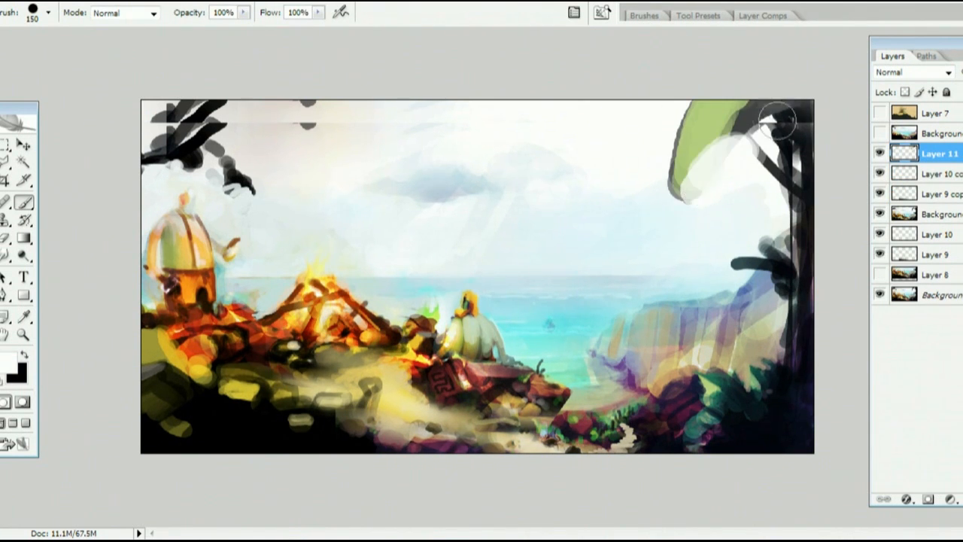
- Paint over the dark branches in the upper-left sky with sampled pale sky colours
{"action": "mouse_move", "coordinate": [412, 122]}
{"action": "left_mouse_down"}
{"action": "mouse_move", "coordinate": [237, 106]}
{"action": "mouse_move", "coordinate": [310, 119]}
{"action": "mouse_move", "coordinate": [239, 120]}
{"action": "mouse_move", "coordinate": [193, 97]}
{"action": "left_mouse_up"}
{"action": "left_click", "coordinate": [340, 114], "text": "alt"}
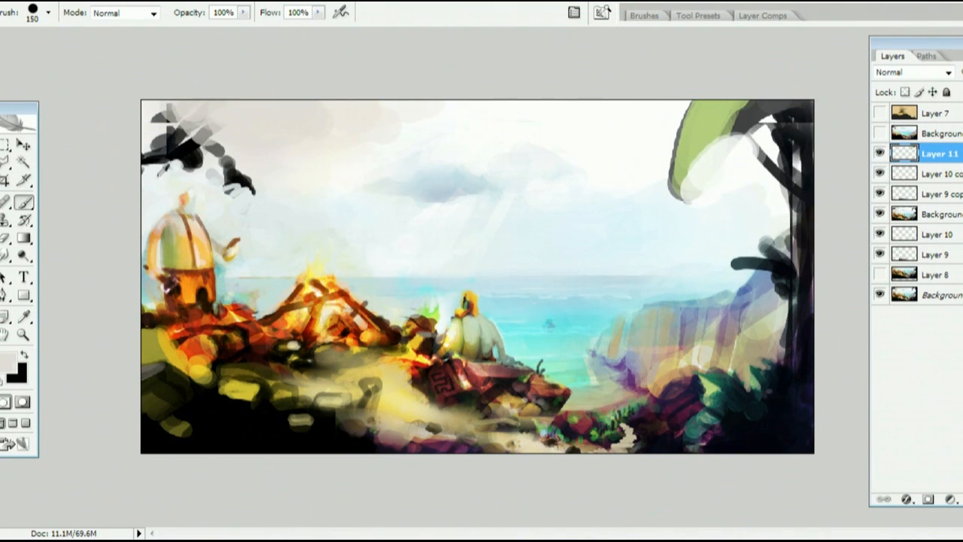
{"action": "left_click", "coordinate": [158, 178], "text": "alt"}
{"action": "mouse_move", "coordinate": [169, 162]}
{"action": "left_mouse_down"}
{"action": "mouse_move", "coordinate": [198, 90]}
{"action": "mouse_move", "coordinate": [299, 103]}
{"action": "left_mouse_up"}
- On a new layer, paint dark foliage across the upper-right sky, down the right tree, in the upper-left corner and over the lower-left rocks
{"action": "left_click", "coordinate": [789, 139], "text": "alt"}
{"action": "left_click", "coordinate": [790, 136], "text": "alt"}
{"action": "key", "text": "ctrl+shift+alt+n"}
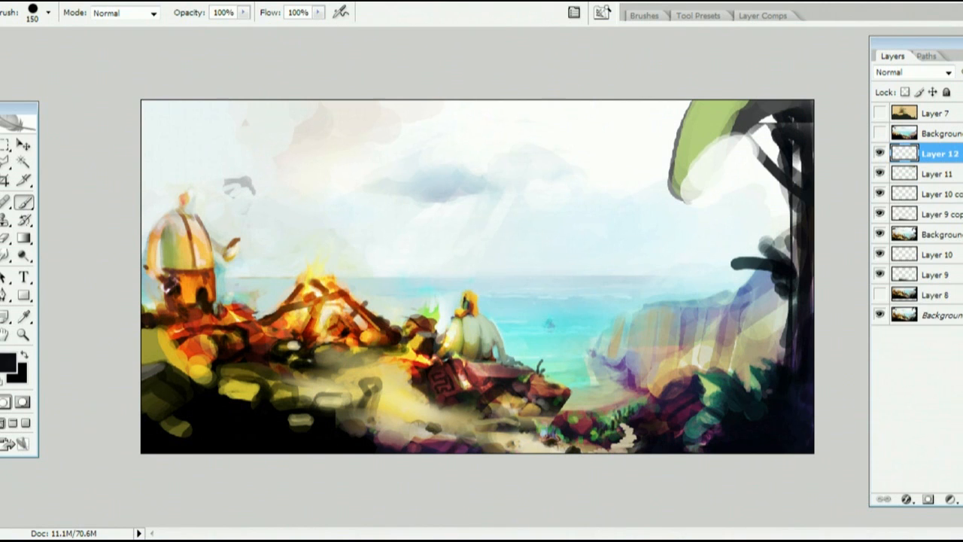
{"action": "left_click_drag", "start_coordinate": [630, 110], "coordinate": [573, 98]}
{"action": "mouse_move", "coordinate": [596, 119]}
{"action": "left_mouse_down"}
{"action": "mouse_move", "coordinate": [628, 101]}
{"action": "mouse_move", "coordinate": [683, 196]}
{"action": "left_mouse_up"}
{"action": "left_click_drag", "start_coordinate": [703, 183], "coordinate": [726, 132]}
{"action": "left_click_drag", "start_coordinate": [748, 164], "coordinate": [772, 208]}
{"action": "left_click_drag", "start_coordinate": [772, 209], "coordinate": [786, 256]}
{"action": "left_click_drag", "start_coordinate": [794, 307], "coordinate": [792, 375]}
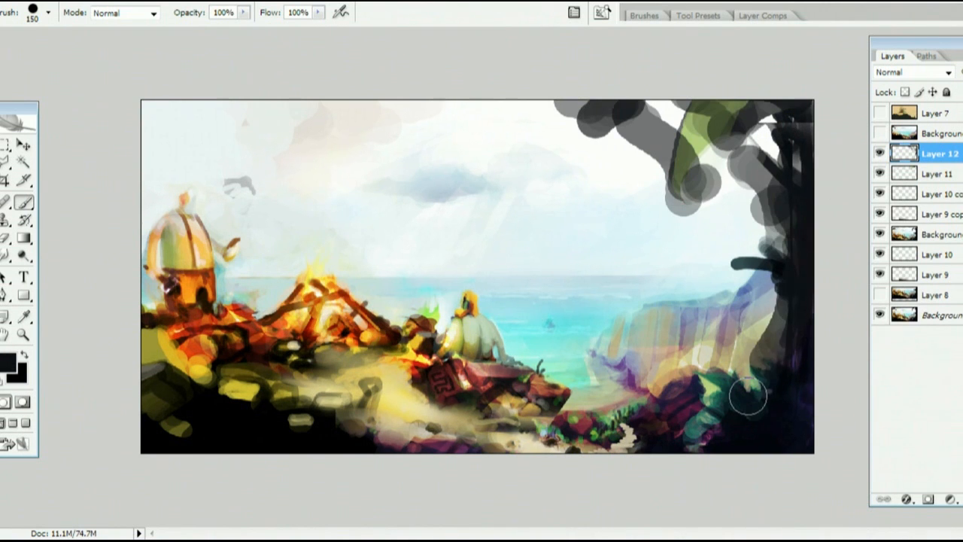
{"action": "mouse_move", "coordinate": [216, 92]}
{"action": "left_mouse_down"}
{"action": "mouse_move", "coordinate": [161, 137]}
{"action": "mouse_move", "coordinate": [134, 199]}
{"action": "left_mouse_up"}
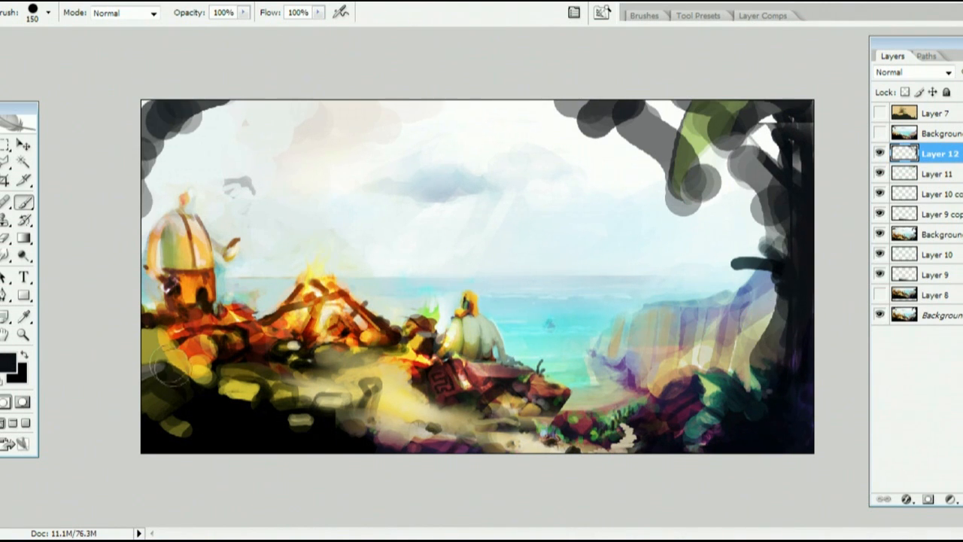
{"action": "left_click_drag", "start_coordinate": [174, 357], "coordinate": [196, 367]}
- Paint broad blue and tan strokes over the lower right tree trunk to extend the cliff
{"action": "left_click_drag", "start_coordinate": [784, 316], "coordinate": [751, 351]}
{"action": "left_click", "coordinate": [809, 361], "text": "alt"}
{"action": "mouse_move", "coordinate": [786, 308]}
{"action": "left_mouse_down"}
{"action": "mouse_move", "coordinate": [800, 236]}
{"action": "mouse_move", "coordinate": [748, 316]}
{"action": "mouse_move", "coordinate": [784, 273]}
{"action": "mouse_move", "coordinate": [773, 377]}
{"action": "left_mouse_up"}
{"action": "left_click", "coordinate": [721, 358], "text": "alt"}
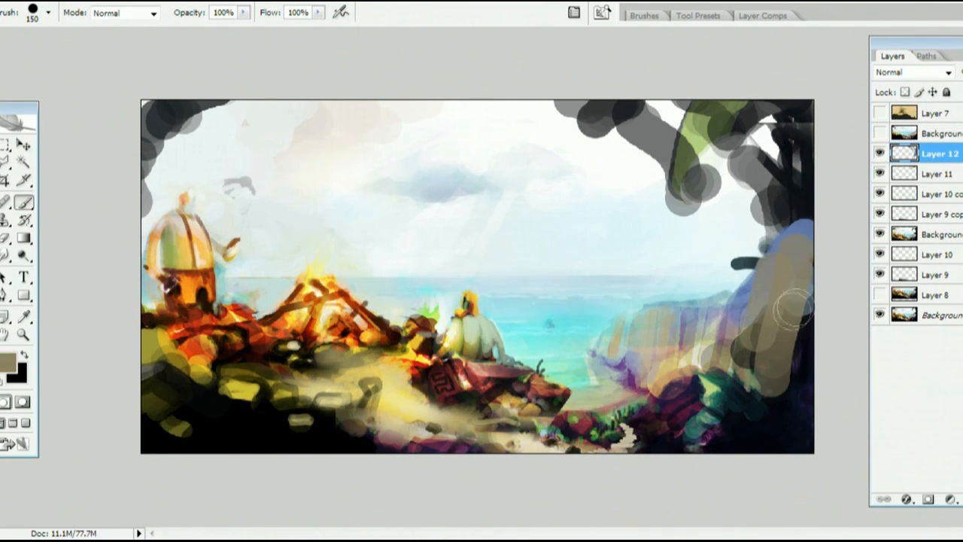
- With a smaller brush on a new layer, paint dark branches over the right cliff and cover the grey smudge near the left figure's head
{"action": "key", "text": "bracketleft"}
{"action": "key", "text": "bracketleft"}
{"action": "key", "text": "bracketleft"}
{"action": "key", "text": "bracketleft"}
{"action": "key", "text": "bracketleft"}
{"action": "key", "text": "bracketleft"}
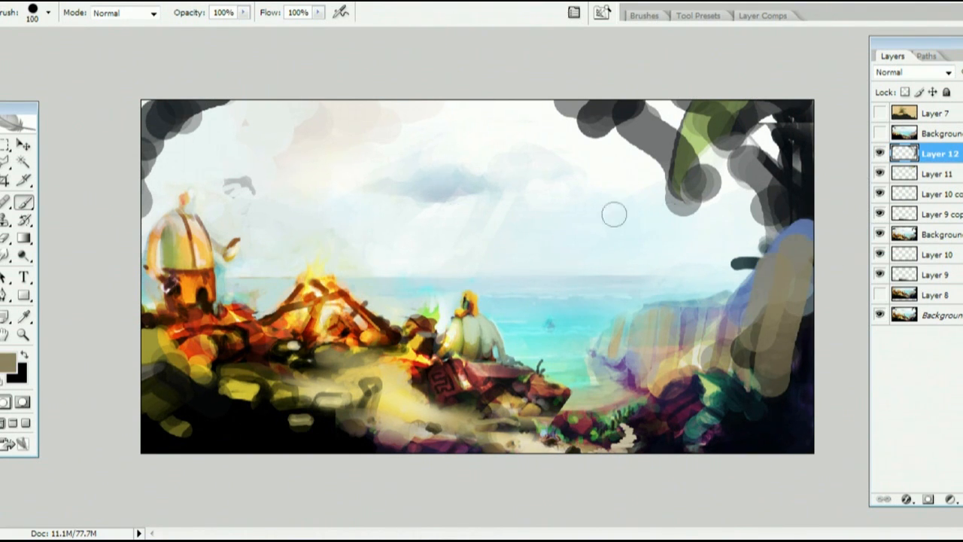
{"action": "key", "text": "ctrl+alt+shift+n"}
{"action": "left_click", "coordinate": [794, 399], "text": "alt"}
{"action": "mouse_move", "coordinate": [739, 329]}
{"action": "left_mouse_down"}
{"action": "mouse_move", "coordinate": [793, 395]}
{"action": "mouse_move", "coordinate": [792, 379]}
{"action": "left_mouse_up"}
{"action": "left_click", "coordinate": [228, 169], "text": "alt"}
{"action": "mouse_move", "coordinate": [225, 184]}
{"action": "left_mouse_down"}
{"action": "mouse_move", "coordinate": [255, 181]}
{"action": "mouse_move", "coordinate": [273, 162]}
{"action": "left_mouse_up"}
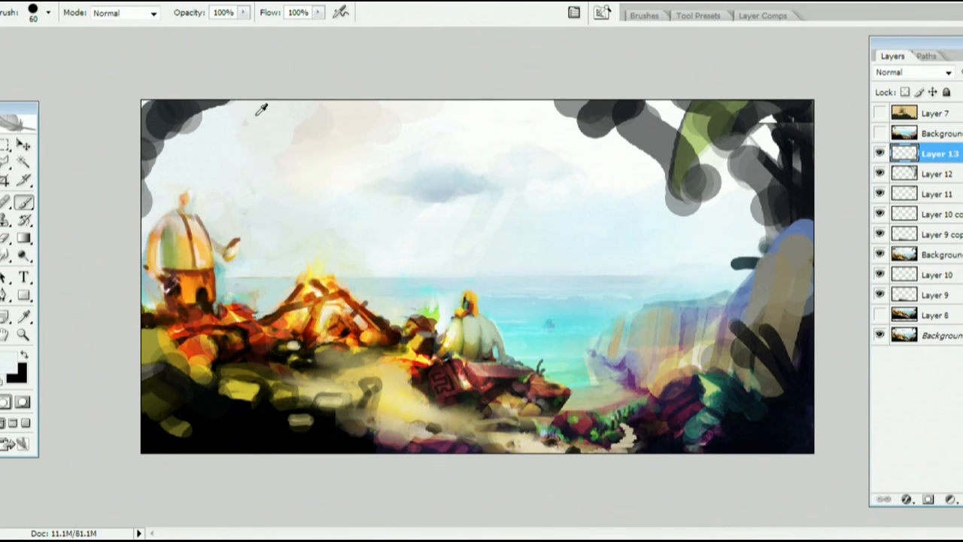
- Reduce the brush to 20 px and refine the cloud's lower and right edges with sampled blue-grey and white tones
{"action": "key", "text": "bracketleft"}
{"action": "key", "text": "bracketleft"}
{"action": "key", "text": "bracketleft"}
{"action": "key", "text": "bracketleft"}
{"action": "left_click", "coordinate": [451, 198], "text": "alt"}
{"action": "left_click", "coordinate": [421, 181], "text": "alt"}
{"action": "left_click", "coordinate": [439, 202], "text": "alt"}
{"action": "left_click_drag", "start_coordinate": [444, 202], "coordinate": [477, 198]}
{"action": "left_click", "coordinate": [467, 212], "text": "alt"}
{"action": "left_click", "coordinate": [471, 193], "text": "alt"}
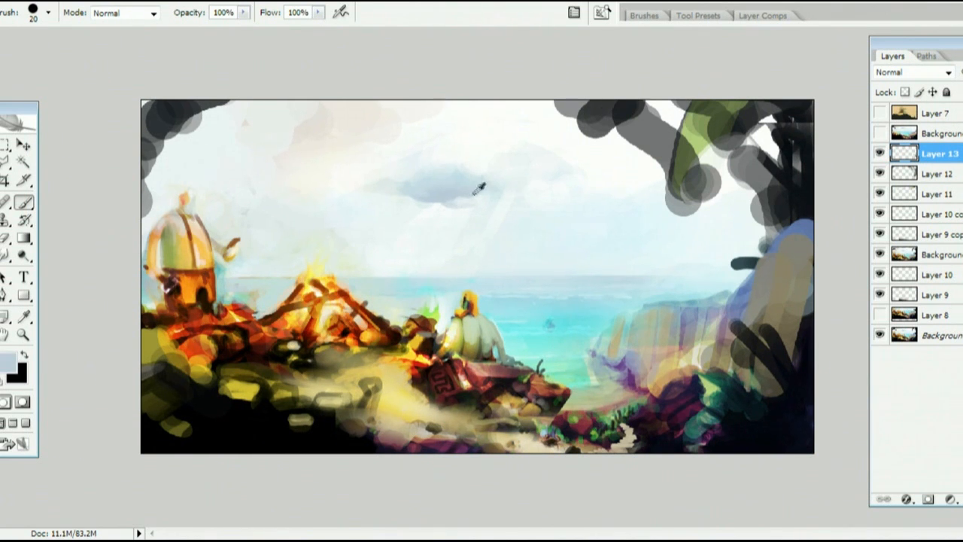
{"action": "left_click", "coordinate": [474, 192], "text": "alt"}
{"action": "left_click", "coordinate": [455, 189], "text": "alt"}
- Clean up the edges around the standing left figure with sampled pale sky colours
{"action": "left_click", "coordinate": [256, 242], "text": "alt"}
{"action": "left_click_drag", "start_coordinate": [222, 264], "coordinate": [220, 276]}
{"action": "left_click", "coordinate": [153, 226], "text": "alt"}
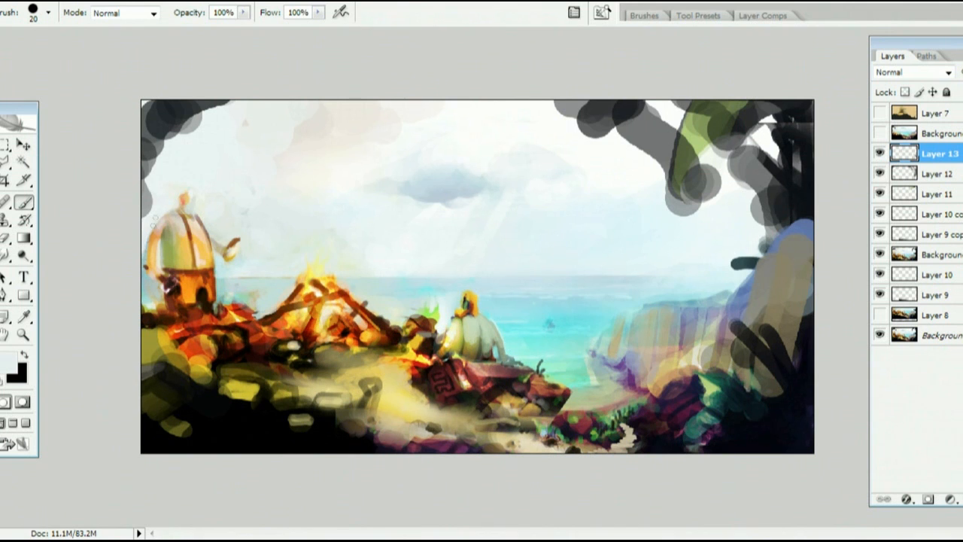
{"action": "left_click_drag", "start_coordinate": [142, 259], "coordinate": [142, 264]}
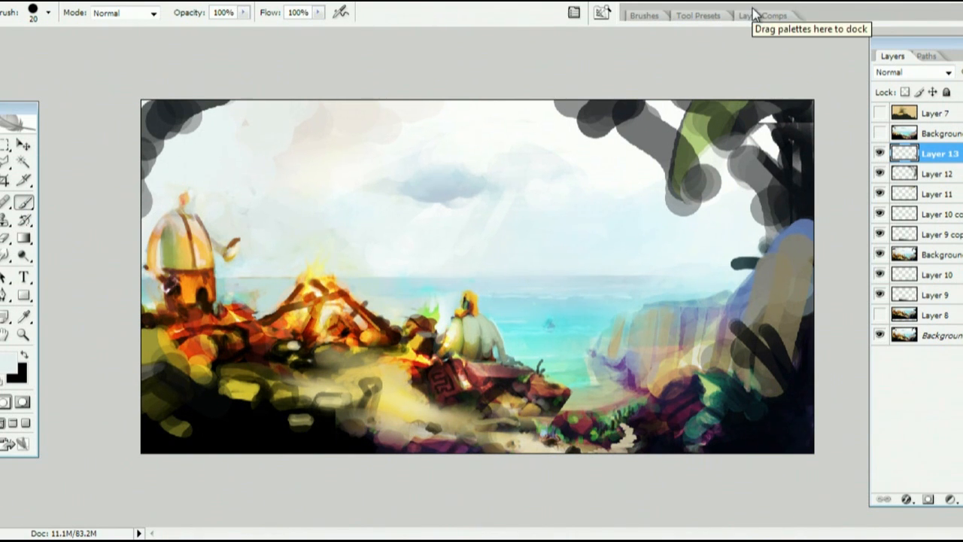
- On a new layer, sketch a large ship on the horizon in black strokes and move it right over the sea
{"action": "key", "text": "ctrl+shift+alt+n"}
{"action": "key", "text": "x"}
{"action": "mouse_move", "coordinate": [506, 265]}
{"action": "left_mouse_down"}
{"action": "mouse_move", "coordinate": [356, 250]}
{"action": "mouse_move", "coordinate": [346, 235]}
{"action": "mouse_move", "coordinate": [444, 270]}
{"action": "mouse_move", "coordinate": [409, 275]}
{"action": "mouse_move", "coordinate": [525, 268]}
{"action": "left_mouse_up"}
{"action": "left_click_drag", "start_coordinate": [382, 270], "coordinate": [350, 237]}
{"action": "mouse_move", "coordinate": [349, 237]}
{"action": "left_mouse_down"}
{"action": "mouse_move", "coordinate": [373, 274]}
{"action": "mouse_move", "coordinate": [534, 274]}
{"action": "mouse_move", "coordinate": [481, 265]}
{"action": "mouse_move", "coordinate": [503, 271]}
{"action": "mouse_move", "coordinate": [410, 282]}
{"action": "left_mouse_up"}
{"action": "key", "text": "e"}
{"action": "key", "text": "b"}
{"action": "mouse_move", "coordinate": [397, 246]}
{"action": "left_mouse_down"}
{"action": "mouse_move", "coordinate": [418, 229]}
{"action": "mouse_move", "coordinate": [353, 222]}
{"action": "mouse_move", "coordinate": [435, 231]}
{"action": "mouse_move", "coordinate": [504, 262]}
{"action": "mouse_move", "coordinate": [532, 261]}
{"action": "mouse_move", "coordinate": [438, 248]}
{"action": "mouse_move", "coordinate": [364, 276]}
{"action": "mouse_move", "coordinate": [537, 279]}
{"action": "left_mouse_up"}
{"action": "key", "text": "e"}
{"action": "left_click", "coordinate": [24, 144]}
{"action": "left_click_drag", "start_coordinate": [442, 222], "coordinate": [544, 229]}
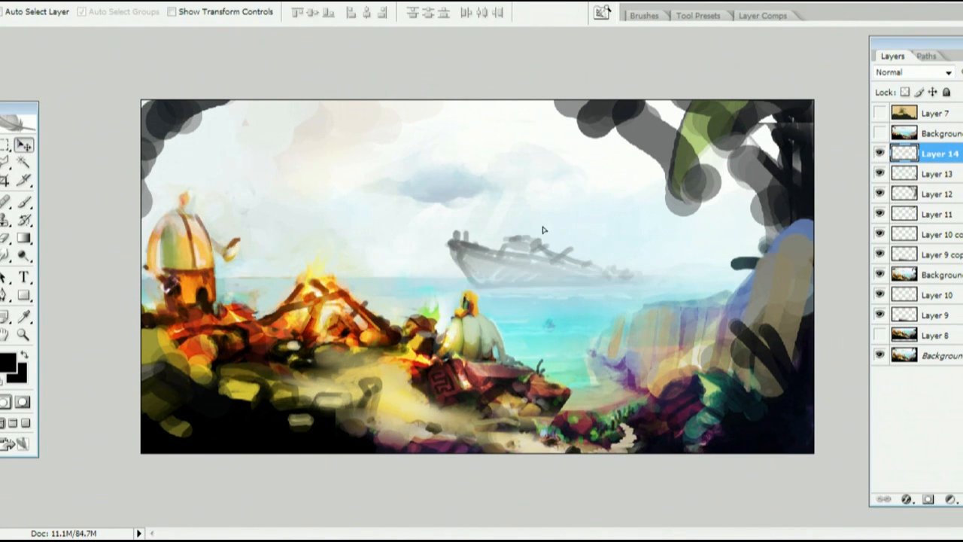
- Scale the ship sketch down slightly with Free Transform so it sits smaller on the horizon
{"action": "key", "text": "m"}
{"action": "key", "text": "ctrl+t"}
{"action": "left_click_drag", "start_coordinate": [442, 293], "coordinate": [456, 285]}
{"action": "key", "text": "Return"}
- Move the ship a little to the right along the horizon and lower its layer's opacity
{"action": "left_click", "coordinate": [24, 144]}
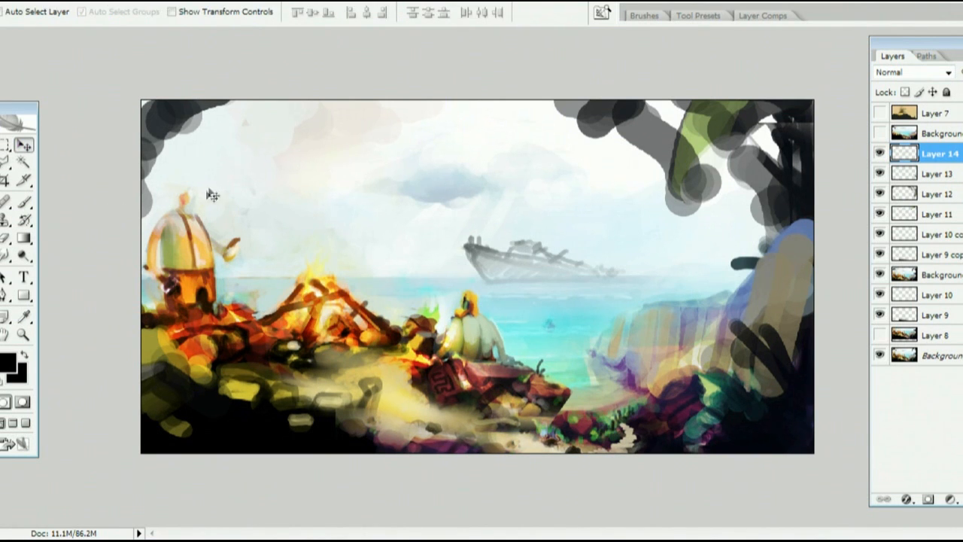
{"action": "left_click_drag", "start_coordinate": [279, 219], "coordinate": [294, 222]}
{"action": "left_click_drag", "start_coordinate": [962, 73], "coordinate": [962, 88]}
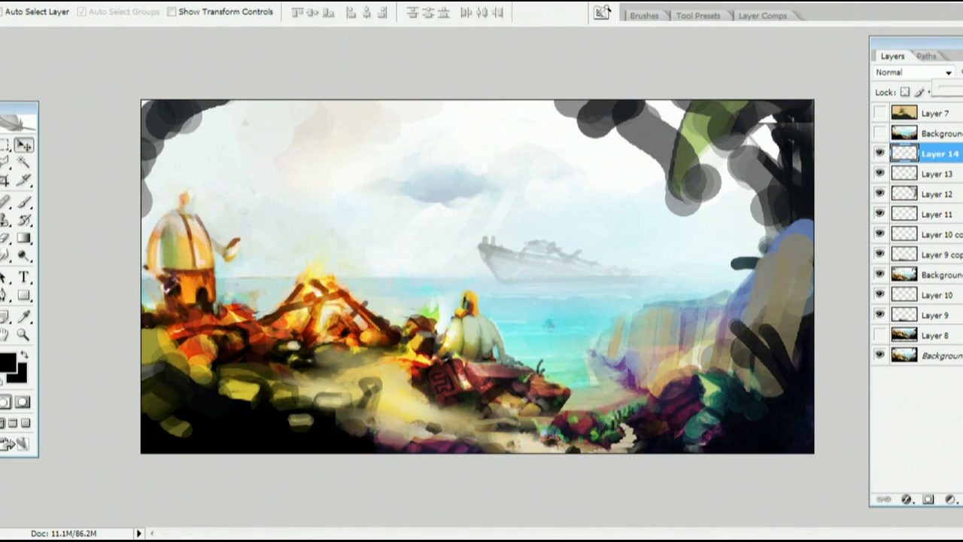
- On a new layer, lighten the ship's hull with strokes of a sampled pale sky colour using a 20 px brush
{"action": "key", "text": "b"}
{"action": "key", "text": "ctrl+shift+alt+n"}
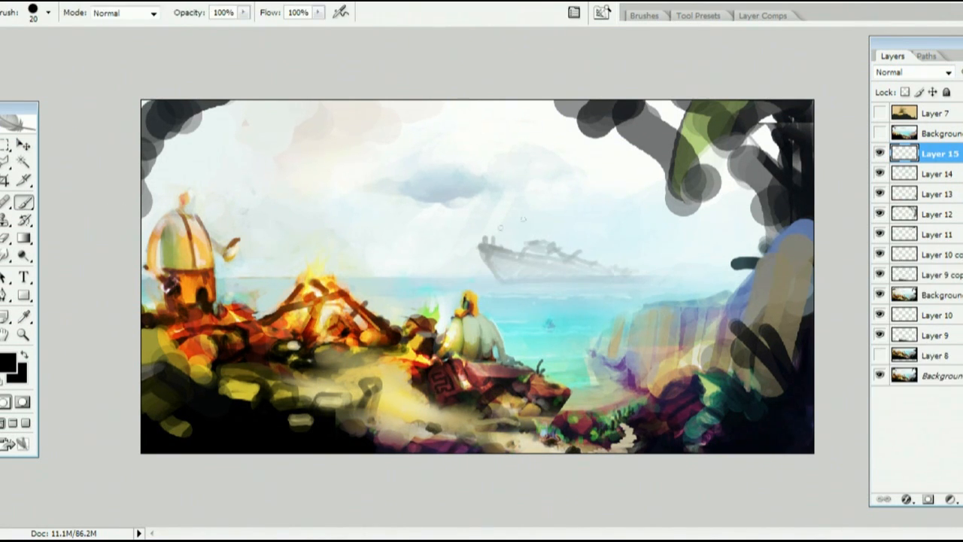
{"action": "left_click", "coordinate": [521, 268], "text": "alt"}
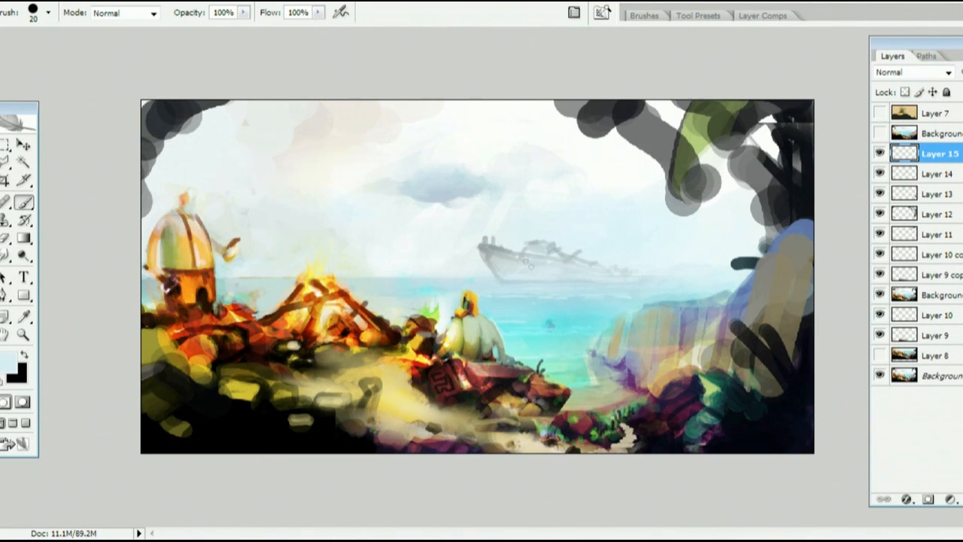
{"action": "key", "text": "Tab"}
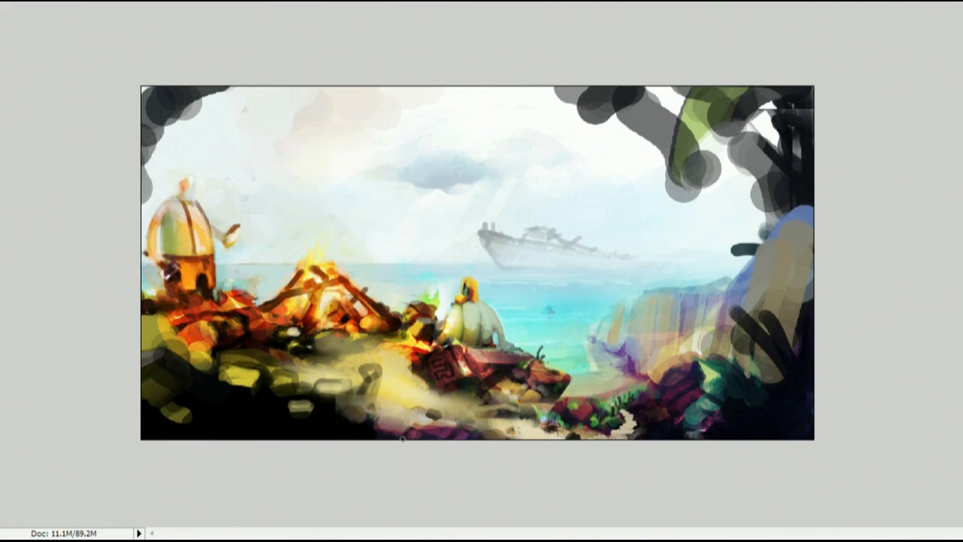
{"action": "key", "text": "Tab"}
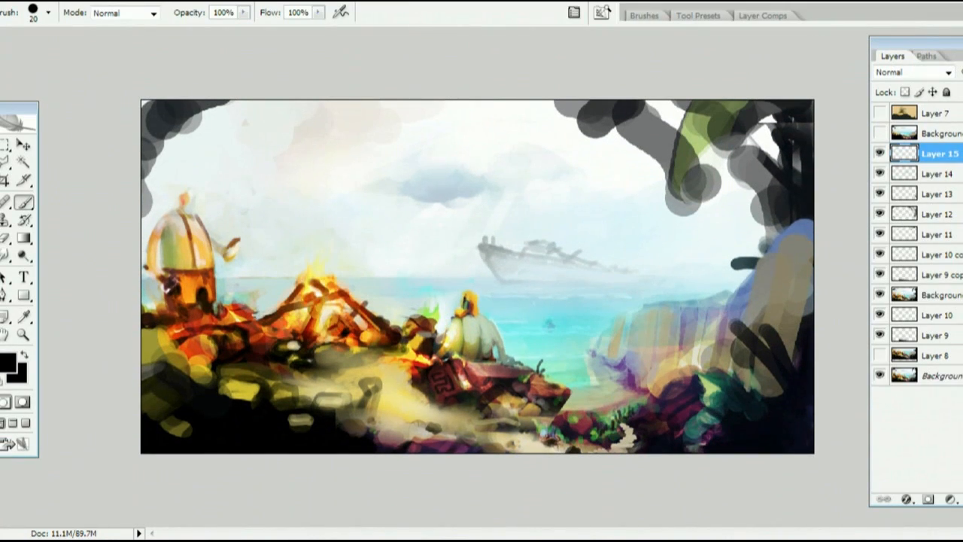
- On new layers, paint sampled sea blues along the horizon and water and glaze purple strokes over the right cliff
{"action": "key", "text": "ctrl+shift+alt+n"}
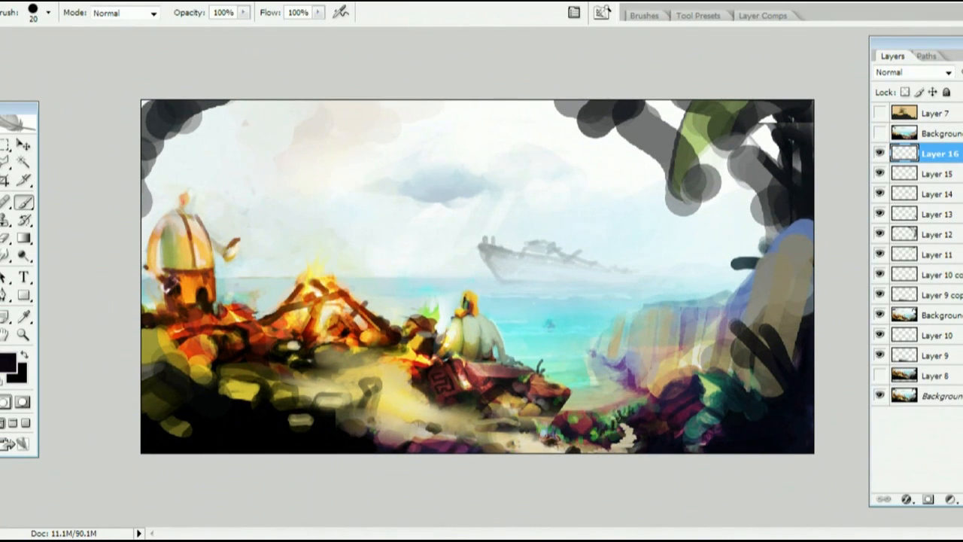
{"action": "left_click", "coordinate": [607, 405], "text": "alt"}
{"action": "key", "text": "ctrl+shift+alt+n"}
{"action": "left_click", "coordinate": [555, 276], "text": "alt"}
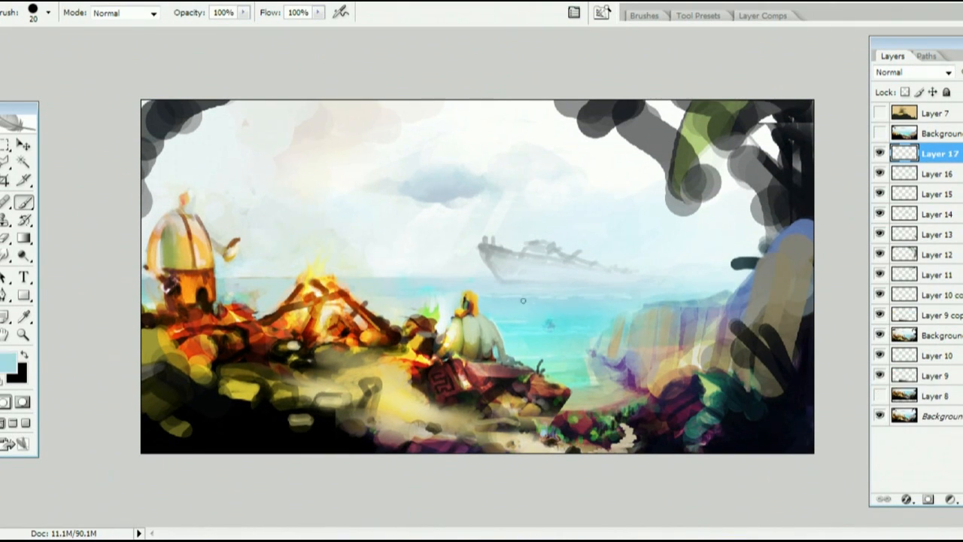
{"action": "left_click", "coordinate": [401, 247], "text": "alt"}
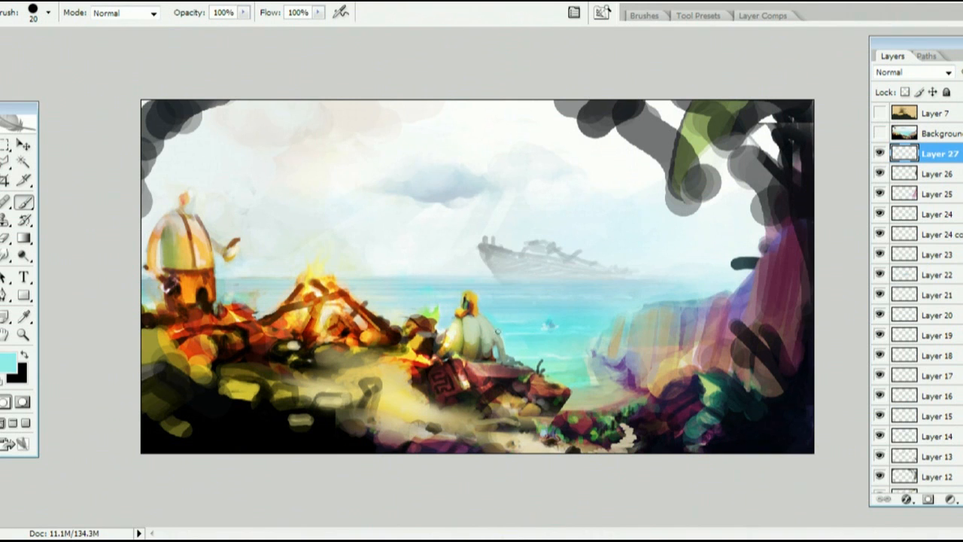
- On a new layer, refine the campfire and its surroundings with a 10 px brush in sampled cream and yellow tones
{"action": "key", "text": "ctrl+plus"}
{"action": "key", "text": "ctrl+shift+alt+n"}
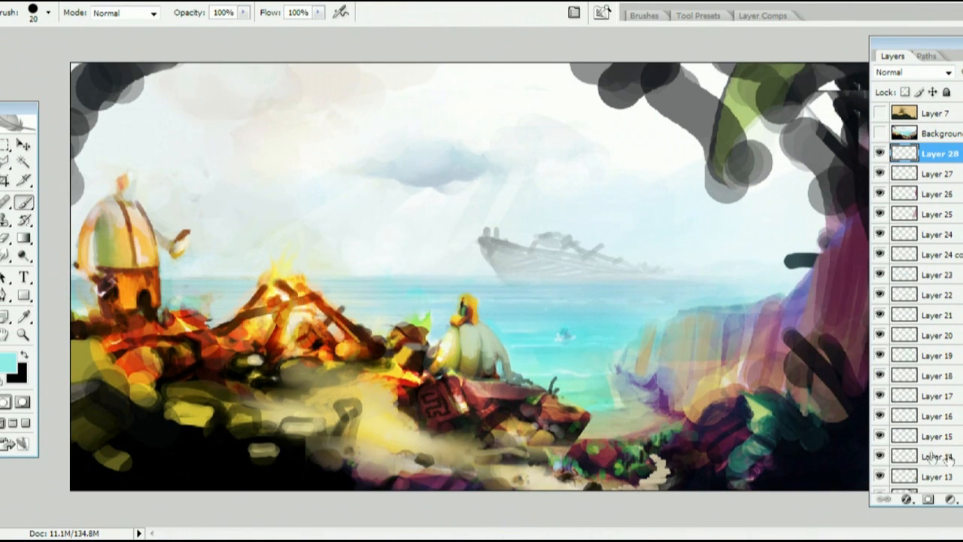
{"action": "left_click", "coordinate": [283, 220], "text": "alt"}
{"action": "left_click", "coordinate": [195, 317], "text": "alt"}
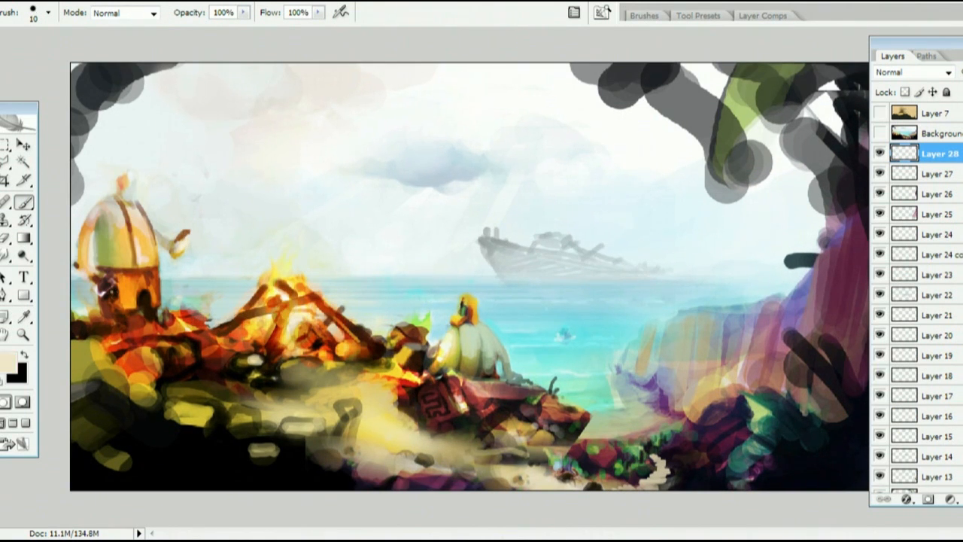
{"action": "left_click", "coordinate": [280, 278], "text": "alt"}
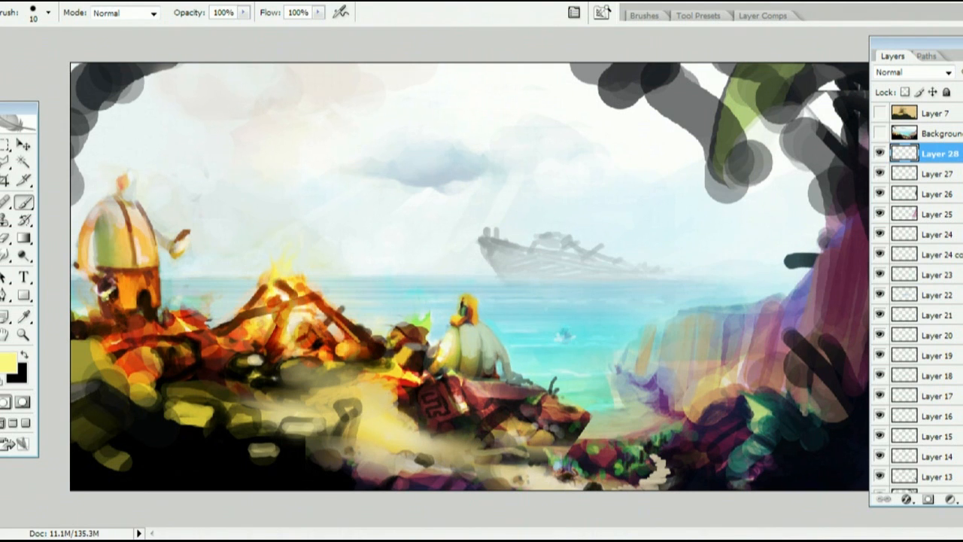
{"action": "left_click", "coordinate": [142, 289], "text": "alt"}
{"action": "key", "text": "Tab"}
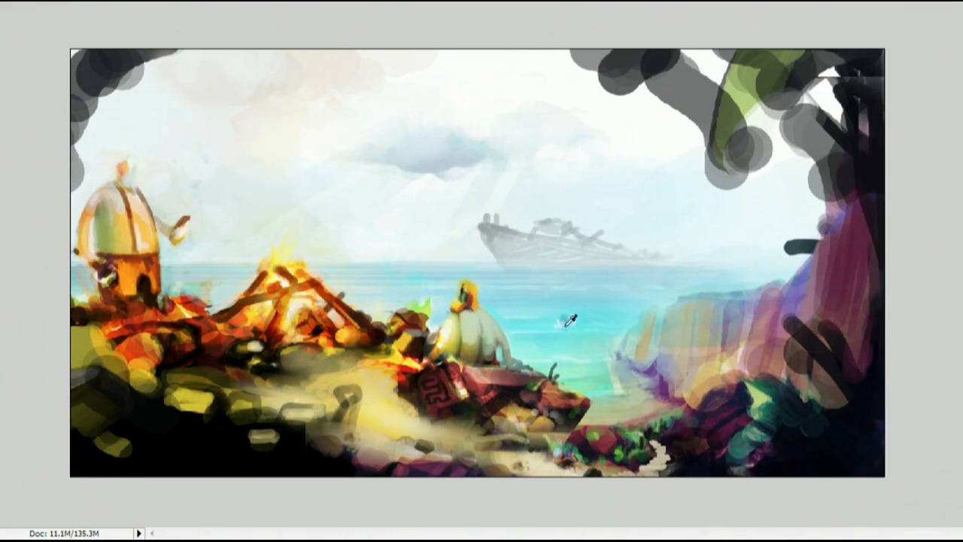
{"action": "key", "text": "Tab"}
- Set the layer to Multiply and paint turquoise over the standing figure's head, arms and torso with a larger brush
{"action": "left_click", "coordinate": [910, 73]}
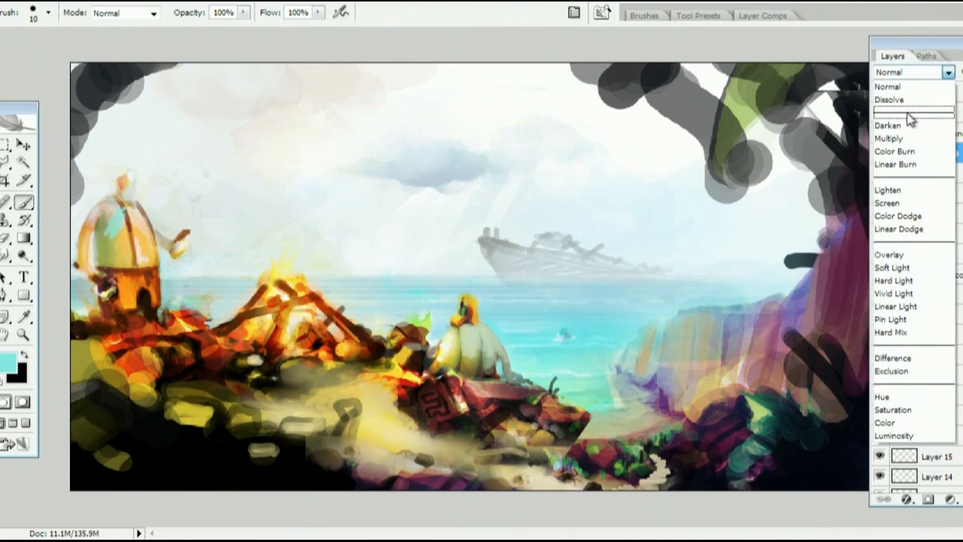
{"action": "left_click", "coordinate": [899, 135]}
{"action": "key", "text": "bracketright"}
{"action": "key", "text": "bracketright"}
{"action": "key", "text": "bracketright"}
{"action": "mouse_move", "coordinate": [107, 216]}
{"action": "left_mouse_down"}
{"action": "mouse_move", "coordinate": [106, 252]}
{"action": "mouse_move", "coordinate": [119, 225]}
{"action": "mouse_move", "coordinate": [146, 250]}
{"action": "mouse_move", "coordinate": [119, 203]}
{"action": "mouse_move", "coordinate": [92, 228]}
{"action": "mouse_move", "coordinate": [86, 271]}
{"action": "left_mouse_up"}
{"action": "left_click_drag", "start_coordinate": [160, 229], "coordinate": [179, 252]}
{"action": "mouse_move", "coordinate": [132, 175]}
{"action": "left_mouse_down"}
{"action": "mouse_move", "coordinate": [125, 197]}
{"action": "mouse_move", "coordinate": [138, 309]}
{"action": "left_mouse_up"}
- Erase the turquoise from the fire-facing side of the standing figure's torso with a soft 175 px eraser
{"action": "key", "text": "e"}
{"action": "key", "text": "bracketright"}
{"action": "key", "text": "bracketright"}
{"action": "key", "text": "bracketright"}
{"action": "key", "text": "bracketright"}
{"action": "key", "text": "ctrl+z"}
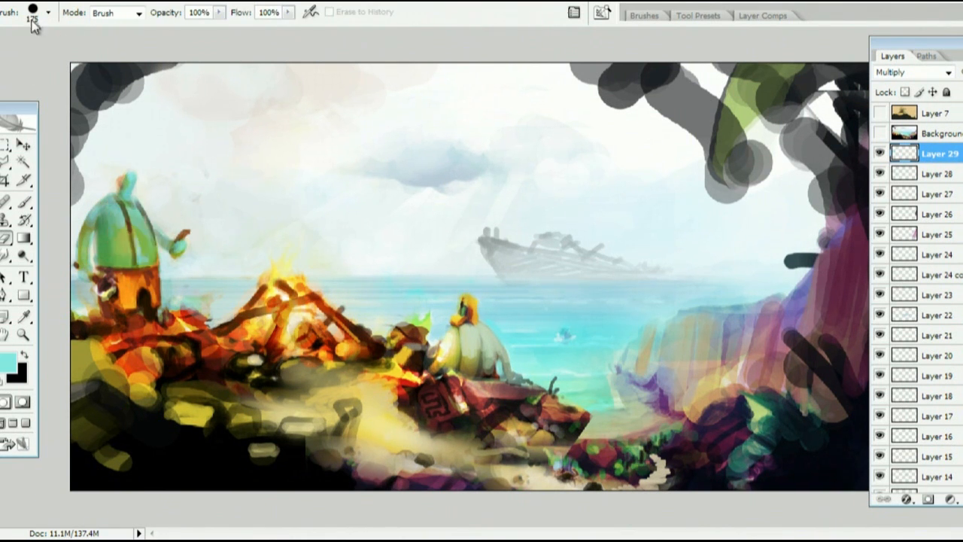
{"action": "left_click", "coordinate": [35, 17]}
{"action": "left_click_drag", "start_coordinate": [22, 111], "coordinate": [3, 112]}
{"action": "key", "text": "Return"}
{"action": "mouse_move", "coordinate": [132, 239]}
{"action": "left_mouse_down"}
{"action": "mouse_move", "coordinate": [115, 243]}
{"action": "mouse_move", "coordinate": [156, 283]}
{"action": "left_mouse_up"}
{"action": "key", "text": "Tab"}
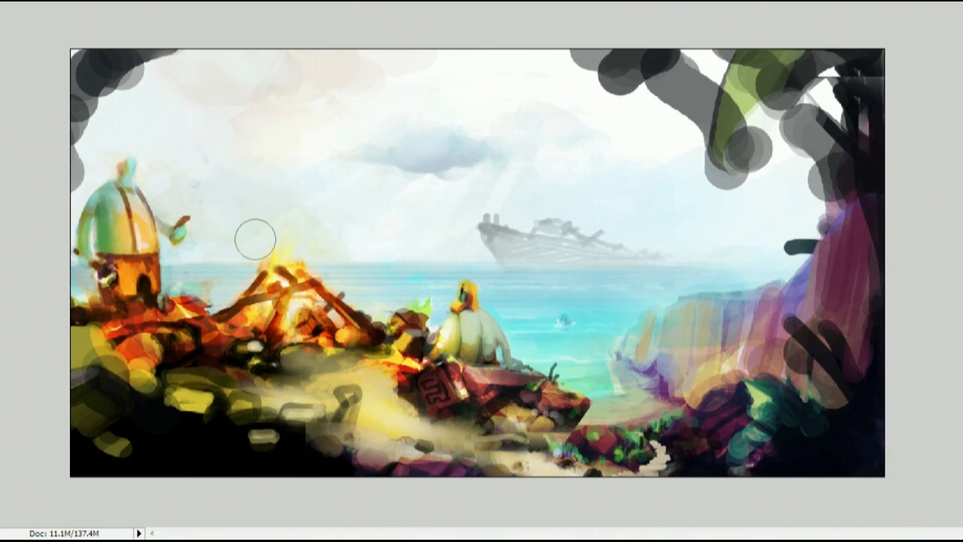
- On a new layer, shade the standing figure's trousers with a sampled dark brown and switch to the Eraser
{"action": "key", "text": "ctrl+minus"}
{"action": "key", "text": "Tab"}
{"action": "left_click", "coordinate": [195, 285], "text": "alt"}
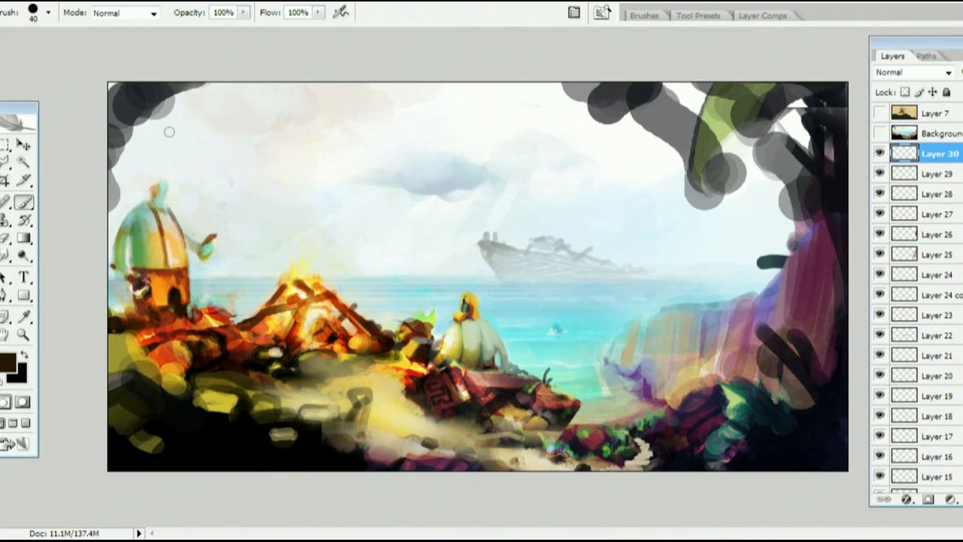
{"action": "mouse_move", "coordinate": [139, 287]}
{"action": "left_mouse_down"}
{"action": "mouse_move", "coordinate": [157, 297]}
{"action": "mouse_move", "coordinate": [163, 290]}
{"action": "mouse_move", "coordinate": [147, 296]}
{"action": "mouse_move", "coordinate": [178, 280]}
{"action": "left_mouse_up"}
{"action": "key", "text": "e"}
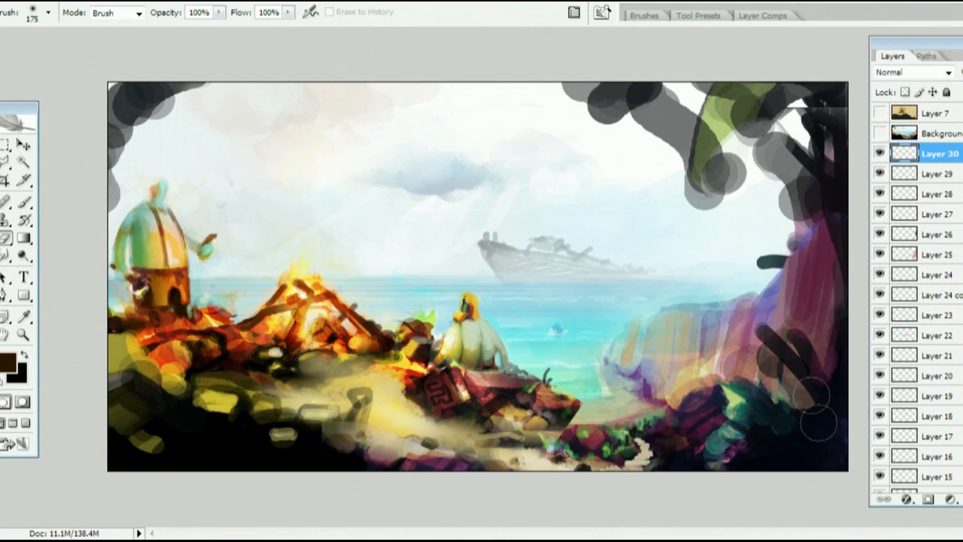
- On a new layer, fill in the ship's hull with sampled greys using a 20 px brush and sharpen its bow
{"action": "left_click", "coordinate": [962, 499]}
{"action": "key", "text": "b"}
{"action": "left_click", "coordinate": [489, 250], "text": "alt"}
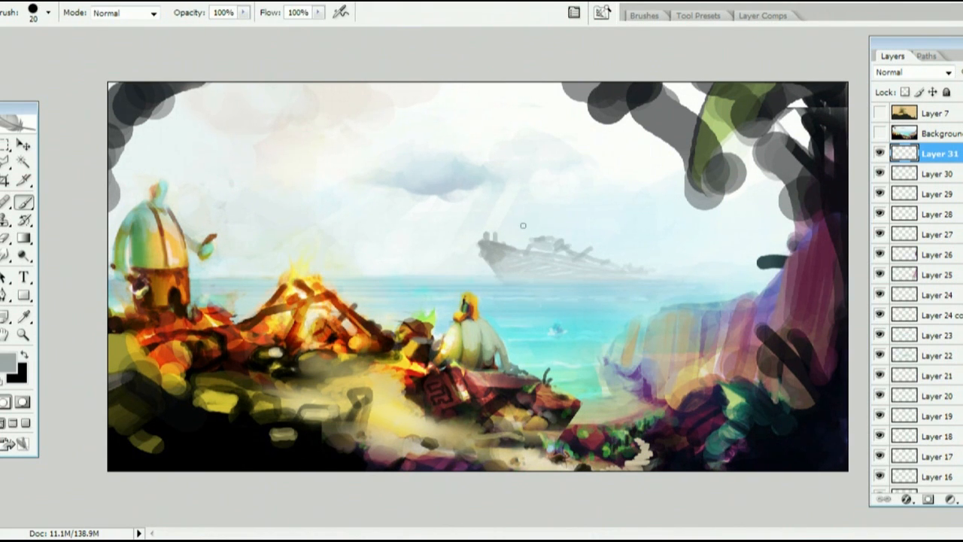
{"action": "mouse_move", "coordinate": [504, 250]}
{"action": "left_mouse_down"}
{"action": "mouse_move", "coordinate": [532, 261]}
{"action": "mouse_move", "coordinate": [520, 271]}
{"action": "mouse_move", "coordinate": [506, 264]}
{"action": "mouse_move", "coordinate": [534, 254]}
{"action": "mouse_move", "coordinate": [579, 263]}
{"action": "left_mouse_up"}
{"action": "left_click", "coordinate": [534, 261], "text": "alt"}
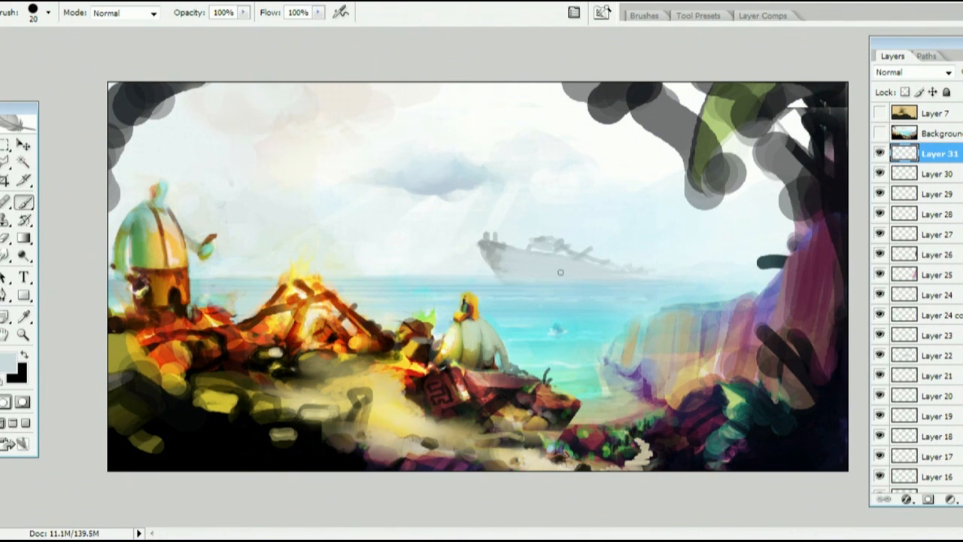
{"action": "left_click", "coordinate": [498, 252], "text": "alt"}
{"action": "mouse_move", "coordinate": [498, 251]}
{"action": "left_mouse_down"}
{"action": "mouse_move", "coordinate": [524, 255]}
{"action": "mouse_move", "coordinate": [478, 242]}
{"action": "left_mouse_up"}
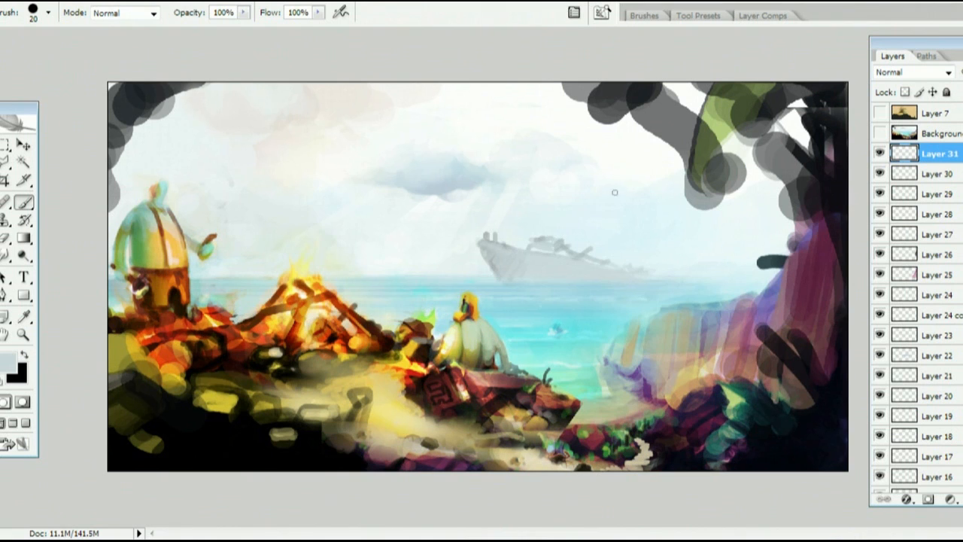
{"action": "left_click", "coordinate": [484, 232], "text": "alt"}
- Paint sampled sand yellow over the dark looped rock beside the path and sample a dark tone for the sand's upper edge
{"action": "left_click", "coordinate": [380, 374], "text": "alt"}
{"action": "left_click_drag", "start_coordinate": [372, 382], "coordinate": [365, 395]}
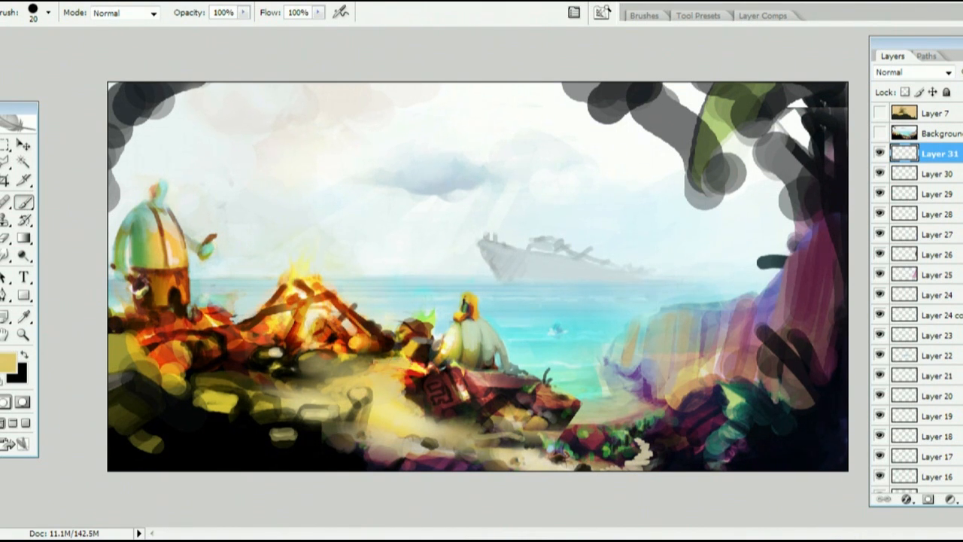
{"action": "left_click", "coordinate": [376, 358], "text": "alt"}
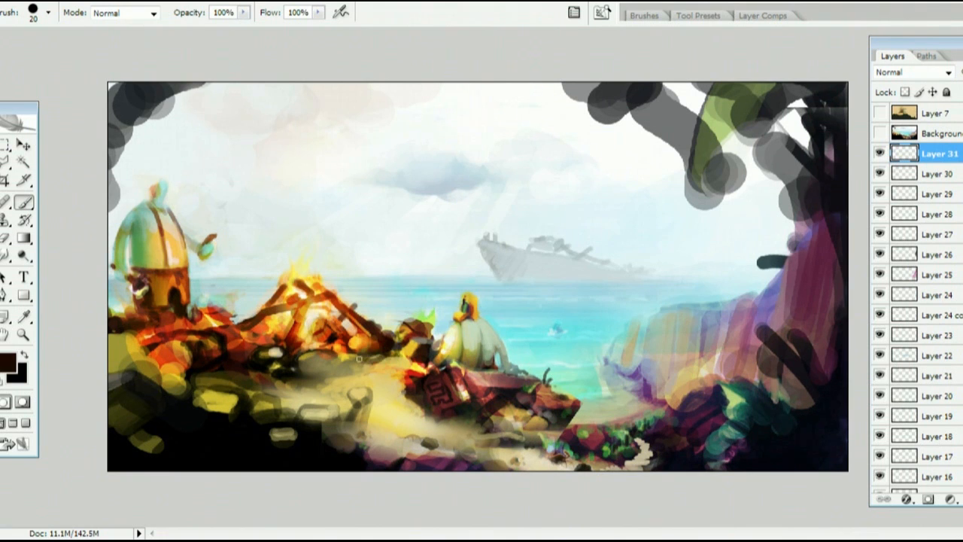
- Clean up the rock edge between the standing figure and the campfire with sampled sea and rock colours
{"action": "left_click", "coordinate": [246, 291], "text": "alt"}
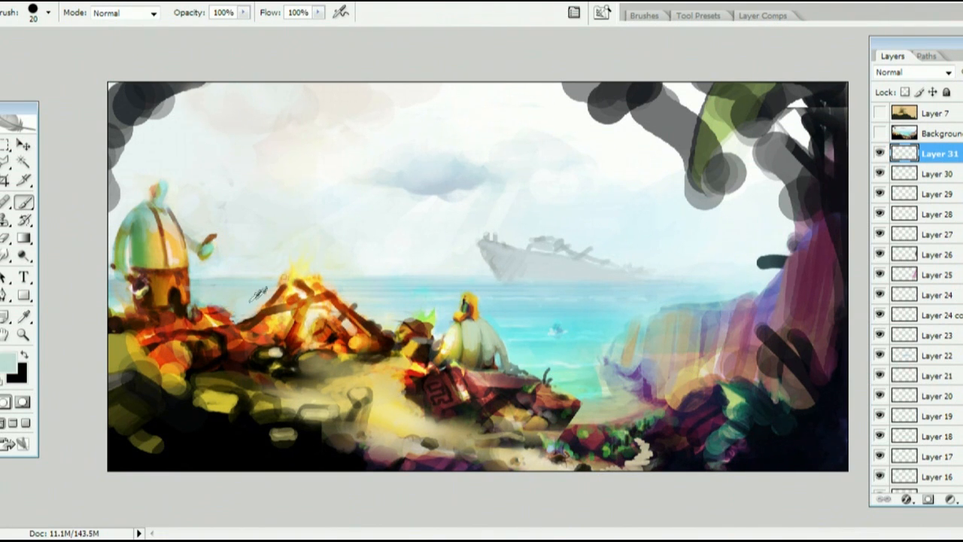
{"action": "left_click", "coordinate": [230, 318], "text": "alt"}
{"action": "left_click", "coordinate": [240, 304], "text": "alt"}
- Paint a sampled purple-grey down the seaward edge of the right cliff
{"action": "left_click", "coordinate": [641, 367], "text": "alt"}
{"action": "left_click", "coordinate": [639, 326], "text": "alt"}
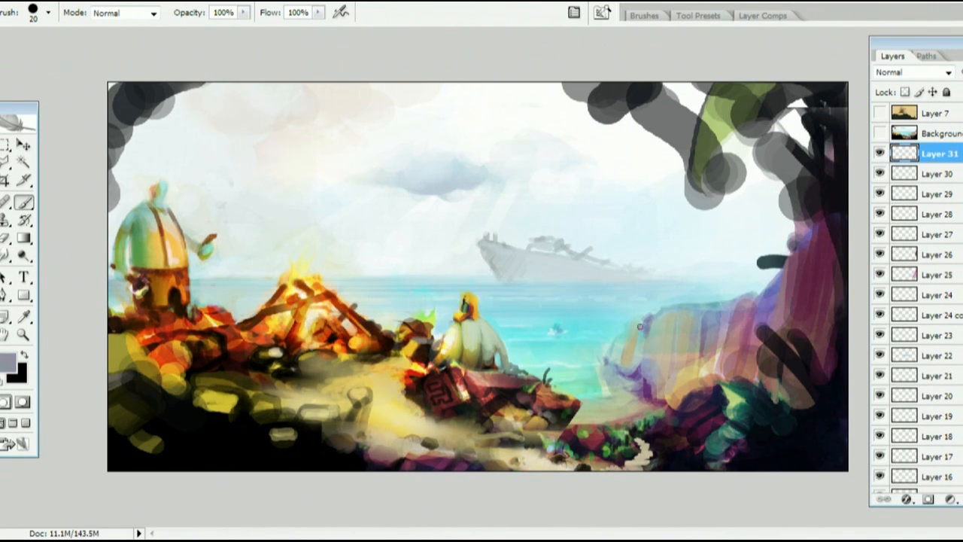
{"action": "left_click_drag", "start_coordinate": [640, 327], "coordinate": [622, 364]}
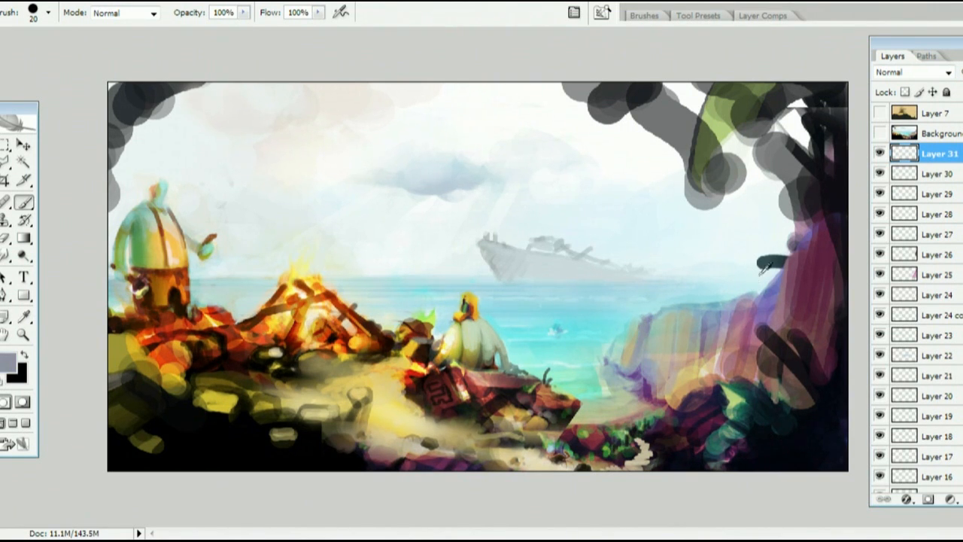
- Repaint the gap between the standing figure's legs and the trousers with sampled orange and dark tones
{"action": "left_click", "coordinate": [181, 275], "text": "alt"}
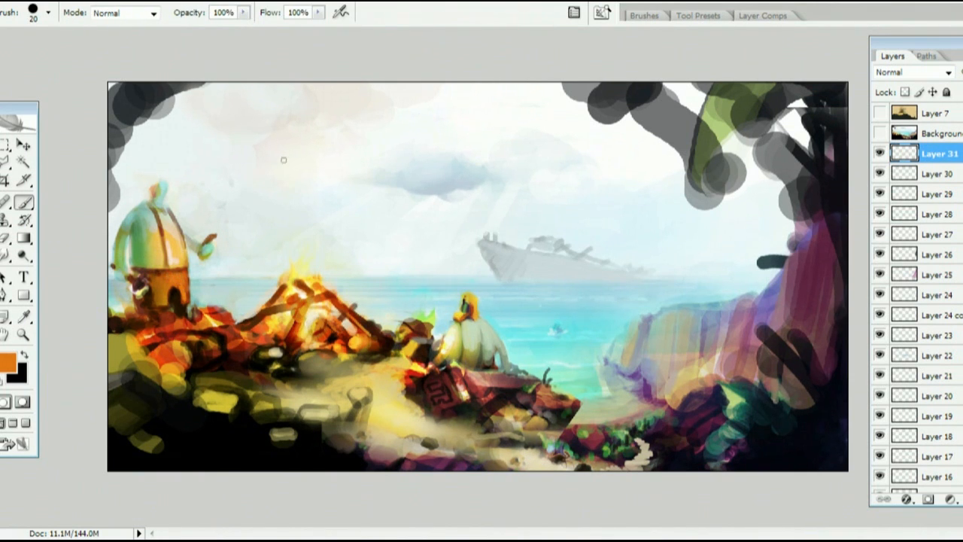
{"action": "left_click", "coordinate": [175, 294], "text": "alt"}
{"action": "left_click_drag", "start_coordinate": [169, 289], "coordinate": [174, 301]}
{"action": "left_click", "coordinate": [183, 277], "text": "alt"}
{"action": "left_click", "coordinate": [183, 311], "text": "alt"}
{"action": "left_click", "coordinate": [183, 435], "text": "alt"}
- Reduce the brush to 9 px and darken the standing figure's shoulder strap with sampled colours
{"action": "key", "text": "bracketleft"}
{"action": "key", "text": "bracketleft"}
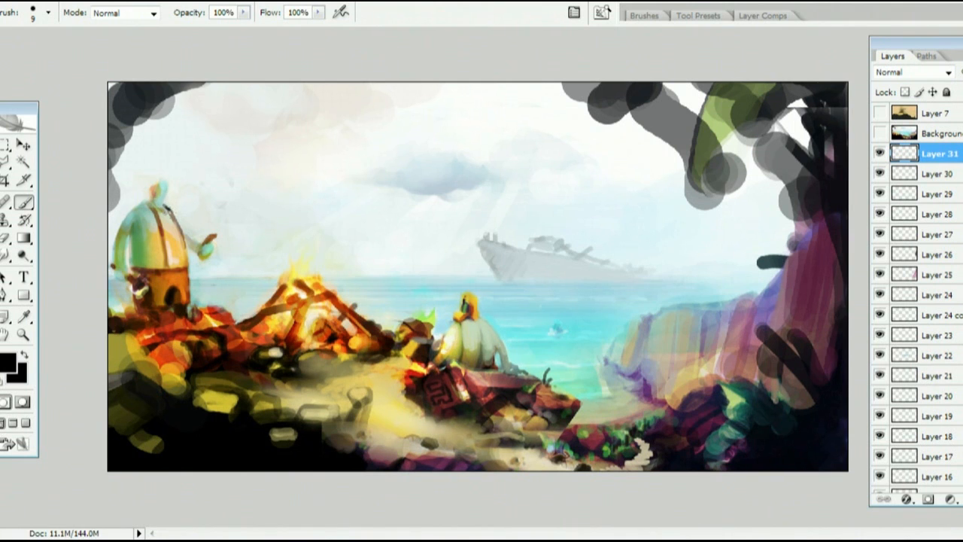
{"action": "left_click", "coordinate": [171, 206], "text": "alt"}
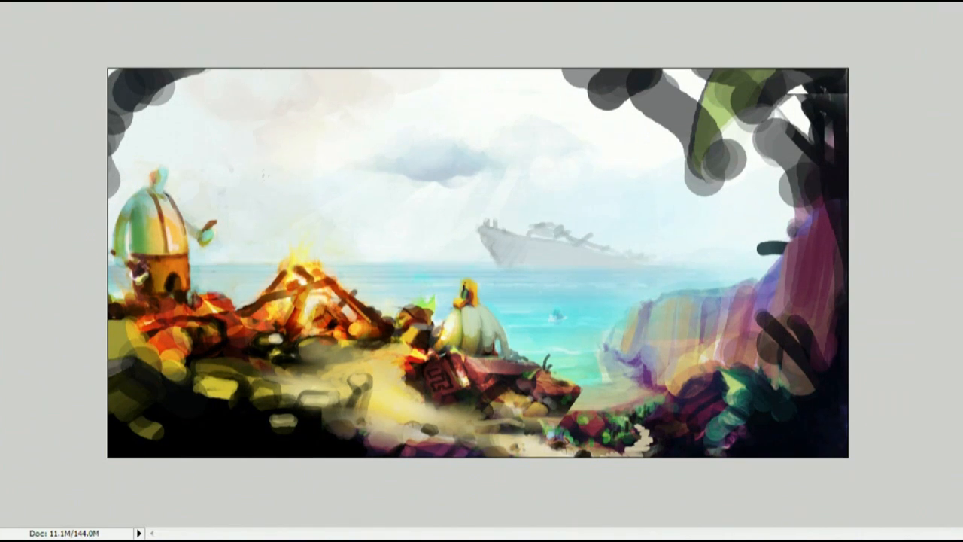
{"action": "key", "text": "Tab"}
{"action": "key", "text": "Tab"}
- Enlarge the brush to 20 px and paint sampled dark tones along the ground edge below the campfire
{"action": "key", "text": "bracketright"}
{"action": "left_click", "coordinate": [294, 362], "text": "alt"}
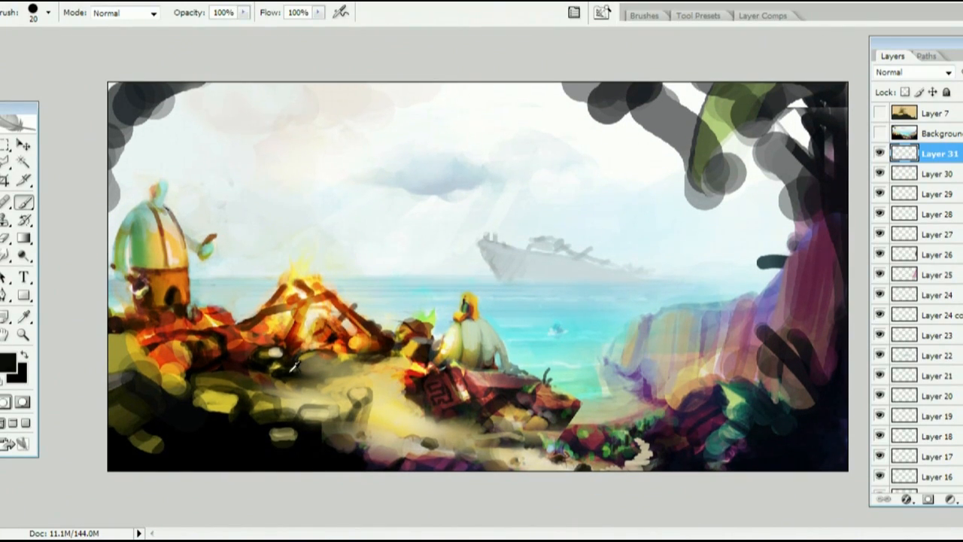
{"action": "mouse_move", "coordinate": [326, 356]}
{"action": "left_mouse_down"}
{"action": "mouse_move", "coordinate": [341, 361]}
{"action": "mouse_move", "coordinate": [328, 369]}
{"action": "left_mouse_up"}
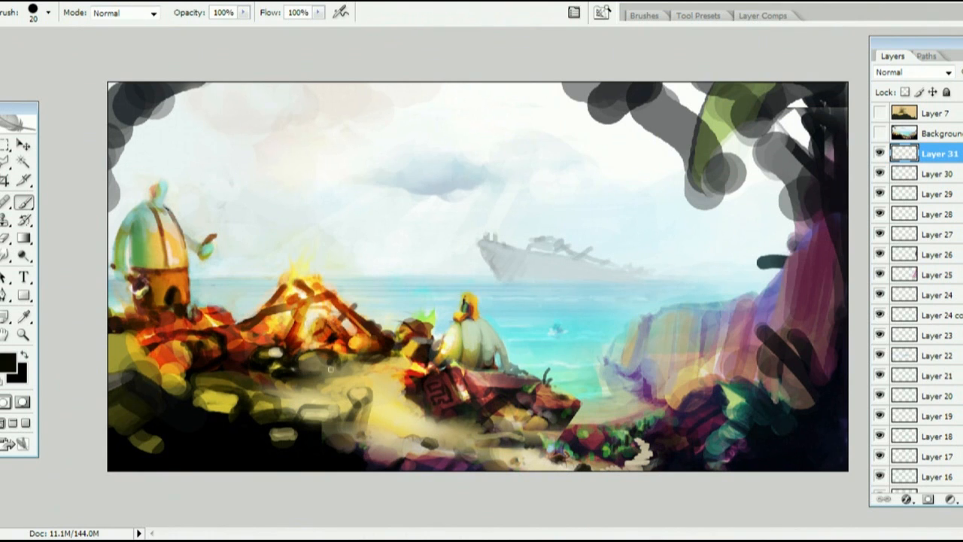
- Paint a dark reddish rock between the standing figure and the campfire and sample the pale sea colour for its edge
{"action": "left_click", "coordinate": [433, 316], "text": "alt"}
{"action": "left_click", "coordinate": [212, 329], "text": "alt"}
{"action": "mouse_move", "coordinate": [197, 311]}
{"action": "left_mouse_down"}
{"action": "mouse_move", "coordinate": [209, 324]}
{"action": "mouse_move", "coordinate": [229, 324]}
{"action": "left_mouse_up"}
{"action": "left_click", "coordinate": [235, 305], "text": "alt"}
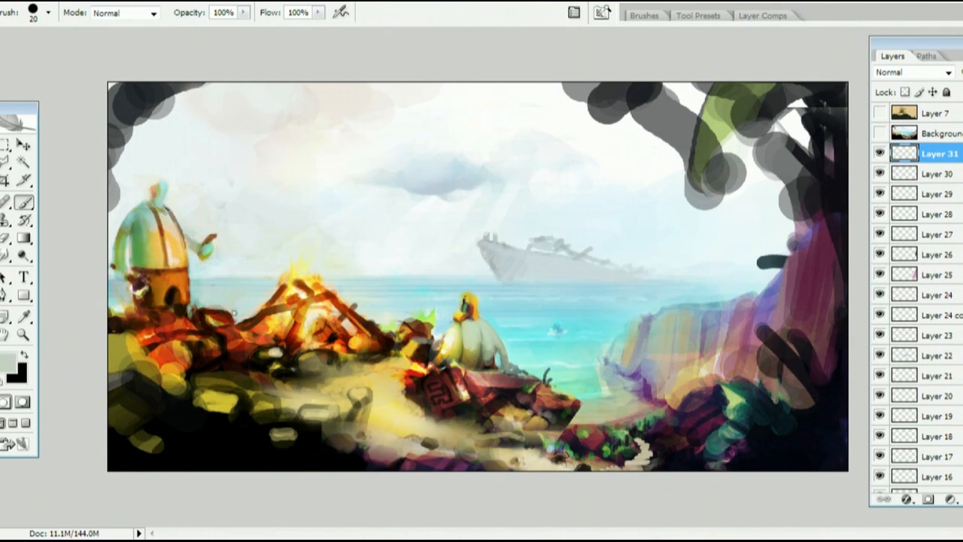
- Paint the rocks between the standing figure and the campfire and the ground below the fire with sampled dark and pale tones
{"action": "left_click", "coordinate": [201, 343], "text": "alt"}
{"action": "mouse_move", "coordinate": [184, 337]}
{"action": "left_mouse_down"}
{"action": "mouse_move", "coordinate": [182, 352]}
{"action": "mouse_move", "coordinate": [173, 349]}
{"action": "left_mouse_up"}
{"action": "left_click", "coordinate": [274, 351], "text": "alt"}
{"action": "left_click_drag", "start_coordinate": [228, 332], "coordinate": [230, 339]}
{"action": "mouse_move", "coordinate": [239, 344]}
{"action": "left_mouse_down"}
{"action": "mouse_move", "coordinate": [239, 319]}
{"action": "mouse_move", "coordinate": [223, 340]}
{"action": "left_mouse_up"}
{"action": "left_click", "coordinate": [239, 321], "text": "alt"}
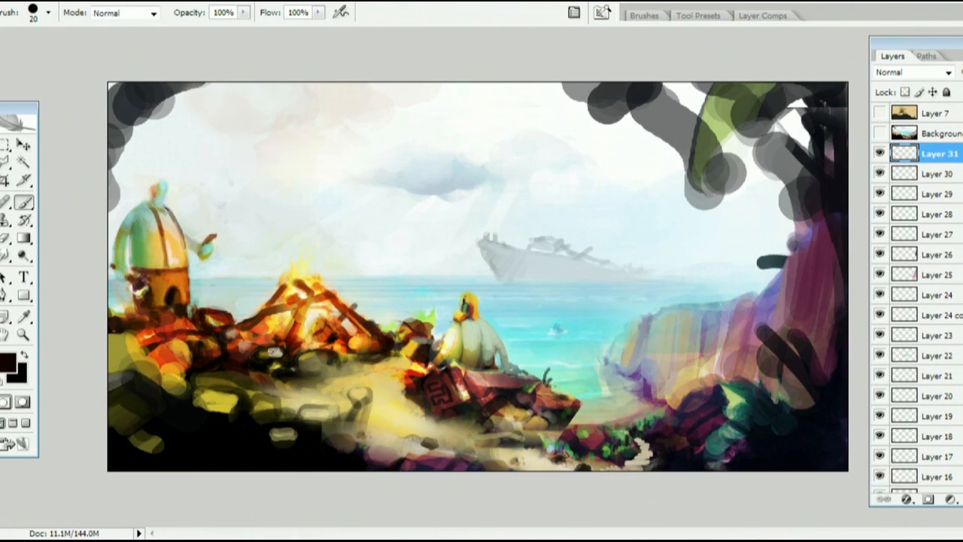
{"action": "left_click", "coordinate": [310, 351], "text": "alt"}
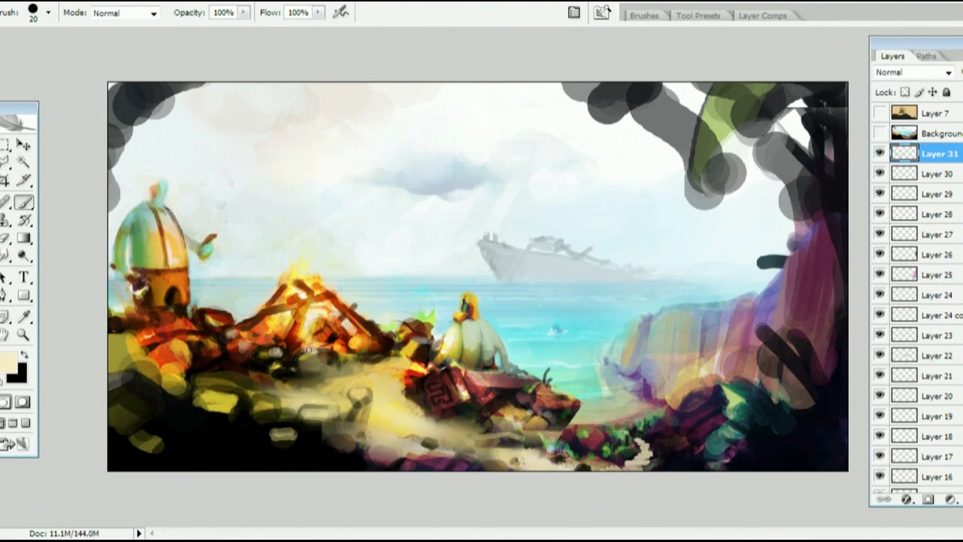
{"action": "left_click", "coordinate": [271, 341], "text": "alt"}
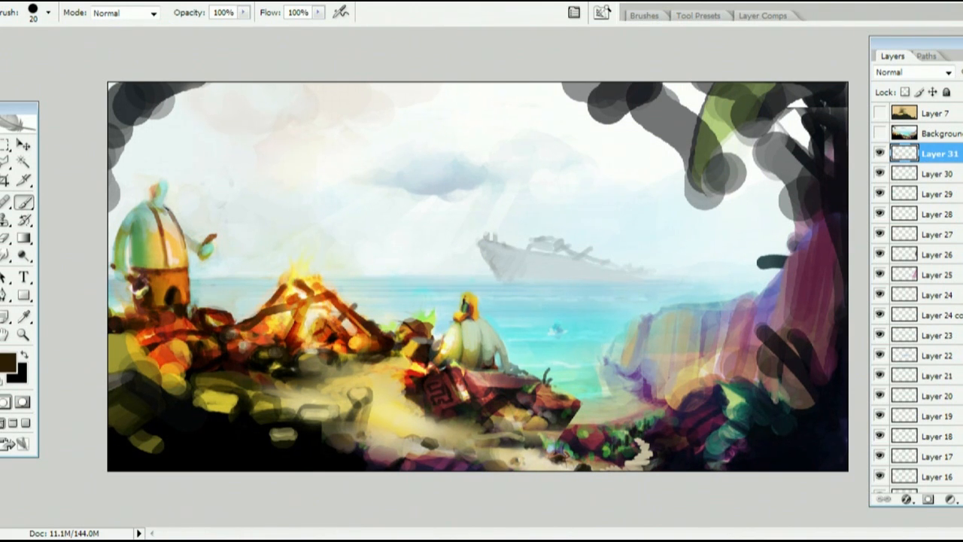
- Reduce the brush to 9 px and draw a thin dark curled stem between the standing figure and the campfire
{"action": "key", "text": "bracketleft"}
{"action": "key", "text": "bracketleft"}
{"action": "left_click_drag", "start_coordinate": [236, 322], "coordinate": [218, 292]}
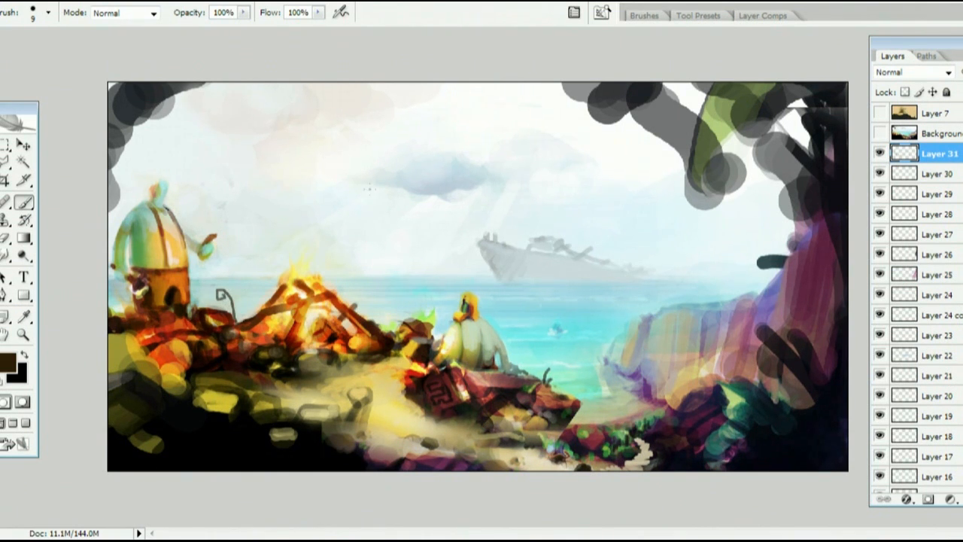
- Rework the stem into short grass blades with sampled light green and dark red, covering the excess with sampled pale background tones
{"action": "left_click", "coordinate": [378, 318], "text": "alt"}
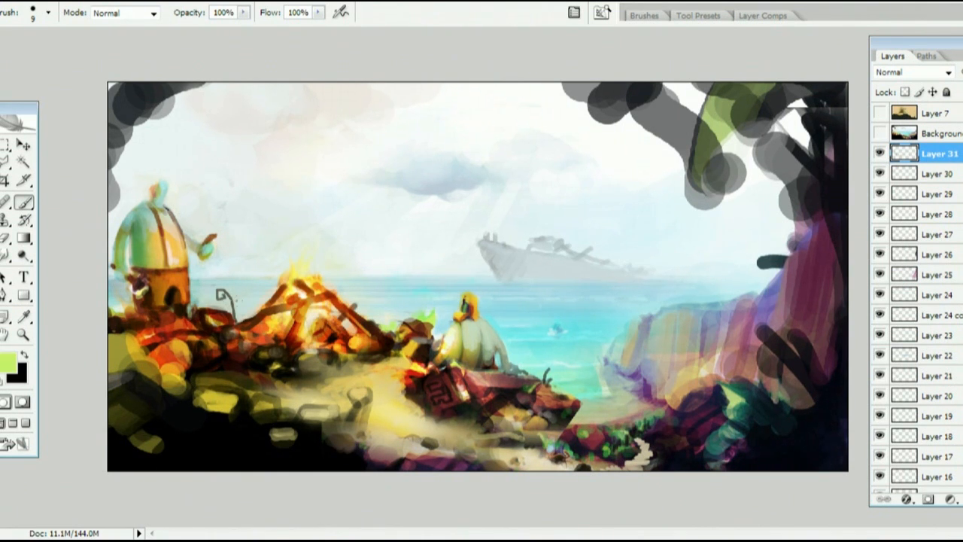
{"action": "left_click", "coordinate": [217, 301], "text": "alt"}
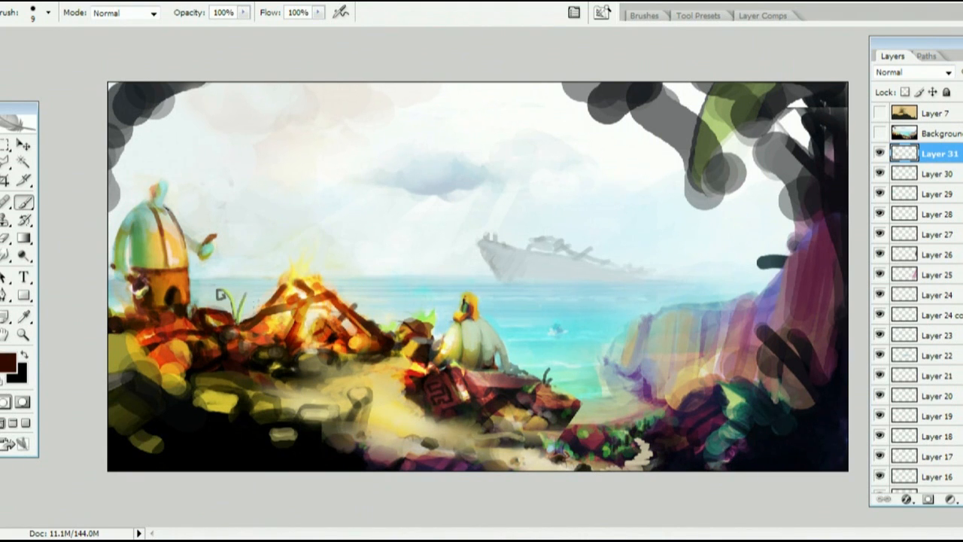
{"action": "left_click", "coordinate": [252, 289], "text": "alt"}
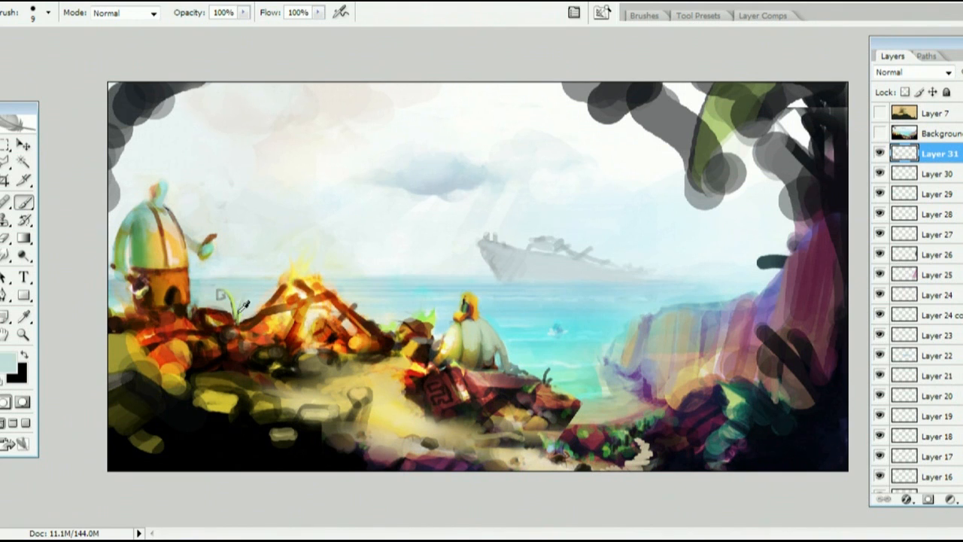
{"action": "key", "text": "e"}
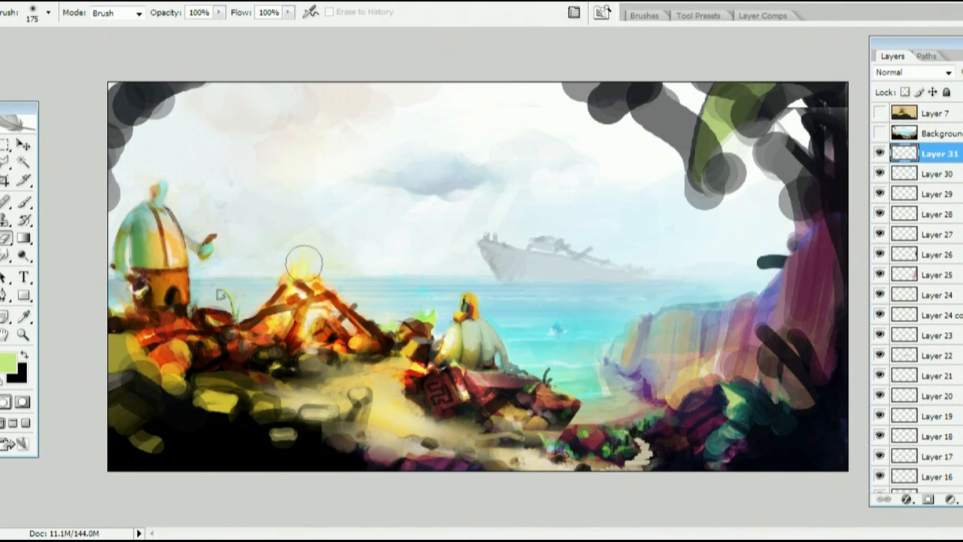
{"action": "key", "text": "b"}
{"action": "key", "text": "e"}
{"action": "key", "text": "b"}
{"action": "left_click", "coordinate": [140, 190], "text": "alt"}
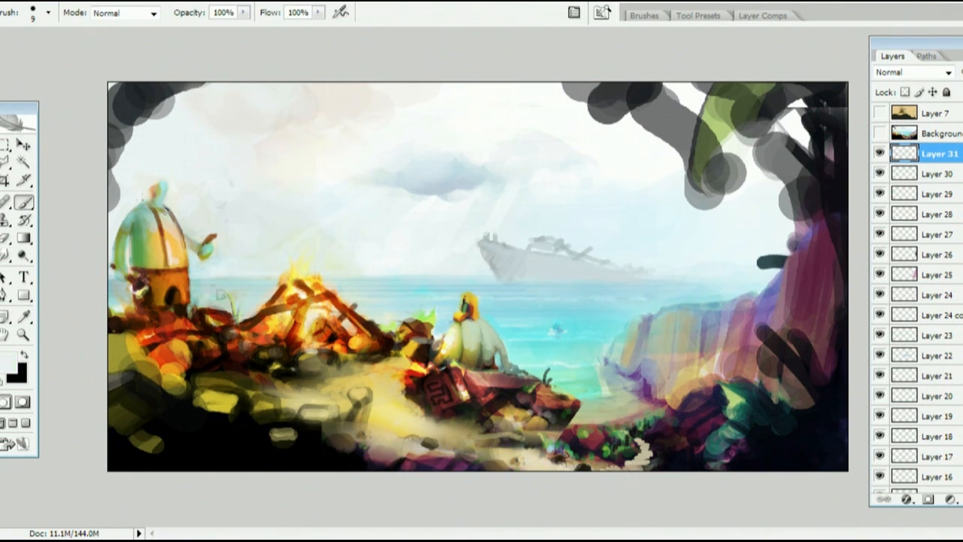
- Paint thin dark strap lines down the seated figure's back with a sampled brown and sample the pale shirt colour
{"action": "left_click", "coordinate": [461, 300], "text": "alt"}
{"action": "key", "text": "e"}
{"action": "key", "text": "Tab"}
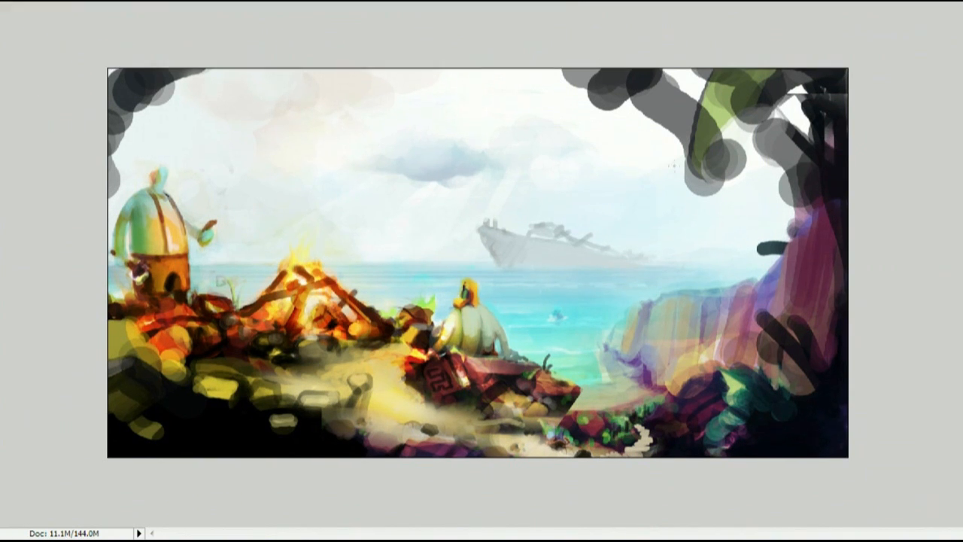
{"action": "key", "text": "Tab"}
{"action": "key", "text": "b"}
{"action": "left_click_drag", "start_coordinate": [493, 323], "coordinate": [497, 372]}
{"action": "left_click_drag", "start_coordinate": [487, 322], "coordinate": [498, 369]}
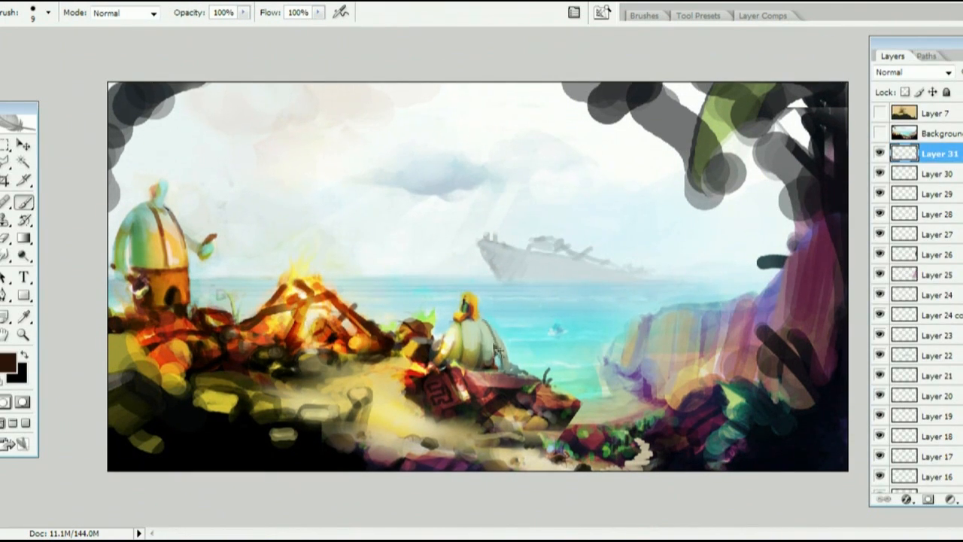
{"action": "left_click", "coordinate": [479, 332], "text": "alt"}
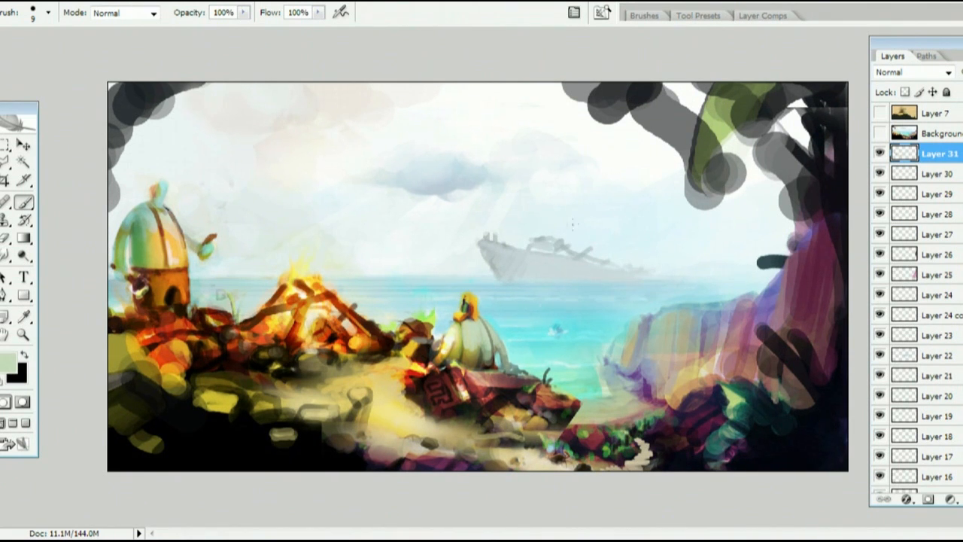
- Add a new layer and darken the lower edge of the large reddish rock beside the seated figure with sampled dark tones
{"action": "left_click", "coordinate": [962, 499]}
{"action": "left_click", "coordinate": [554, 438], "text": "alt"}
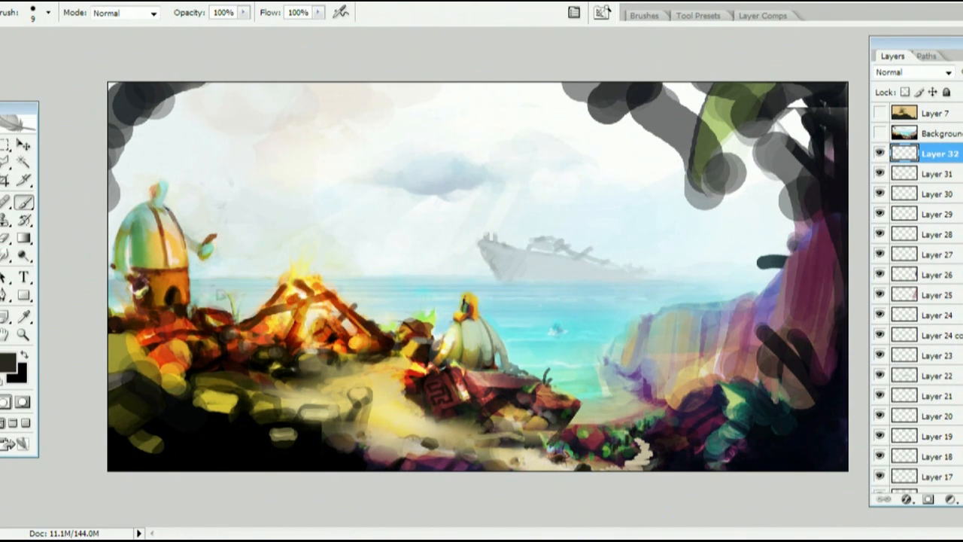
{"action": "left_click", "coordinate": [561, 413], "text": "alt"}
{"action": "left_click_drag", "start_coordinate": [563, 420], "coordinate": [548, 436]}
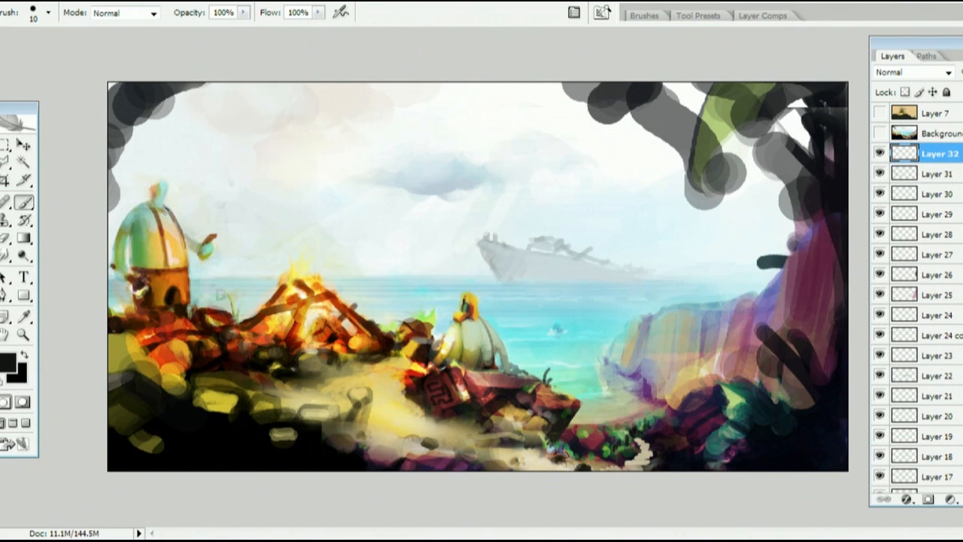
{"action": "left_click", "coordinate": [545, 429], "text": "alt"}
- Enlarge the brush to 20 px and cover the pale zigzag beside the green plants with a sampled dark purple
{"action": "key", "text": "bracketright"}
{"action": "left_click", "coordinate": [572, 421], "text": "alt"}
{"action": "left_click", "coordinate": [663, 434], "text": "alt"}
{"action": "mouse_move", "coordinate": [639, 438]}
{"action": "left_mouse_down"}
{"action": "mouse_move", "coordinate": [640, 465]}
{"action": "mouse_move", "coordinate": [670, 435]}
{"action": "left_mouse_up"}
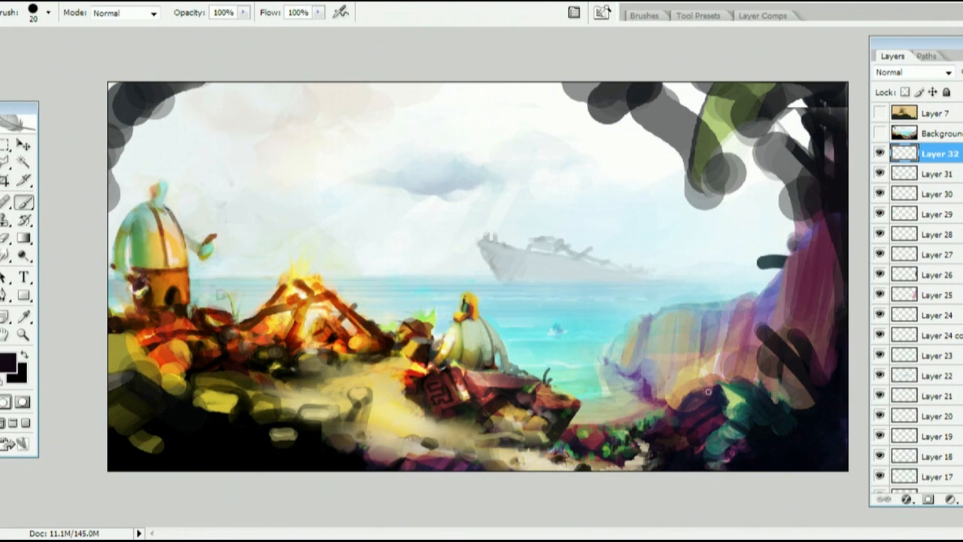
- Tone down the pale foreground stones and their outlines below the campfire with sampled sand and black tones
{"action": "left_click", "coordinate": [363, 387], "text": "alt"}
{"action": "left_click", "coordinate": [201, 438], "text": "alt"}
{"action": "left_click_drag", "start_coordinate": [271, 439], "coordinate": [277, 431]}
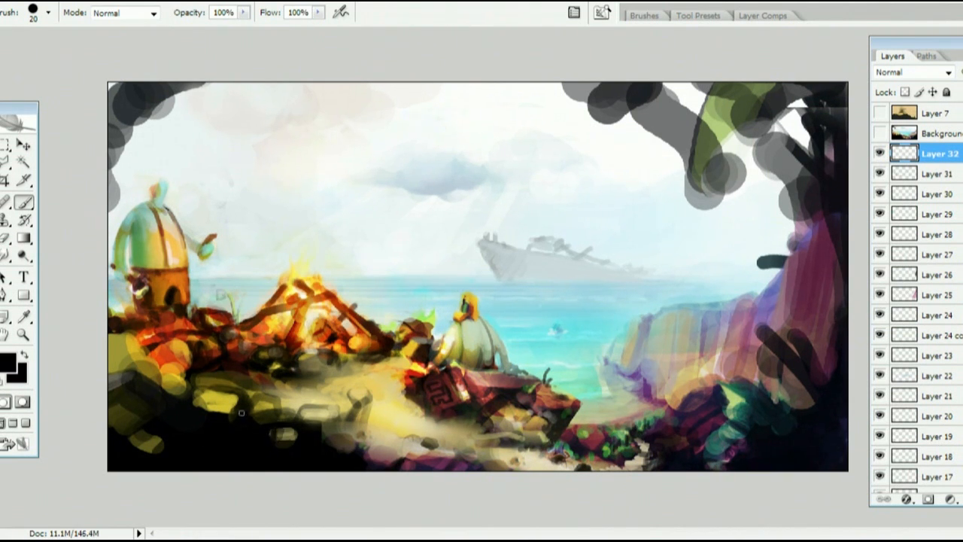
{"action": "left_click", "coordinate": [322, 393], "text": "alt"}
{"action": "left_click", "coordinate": [313, 400], "text": "alt"}
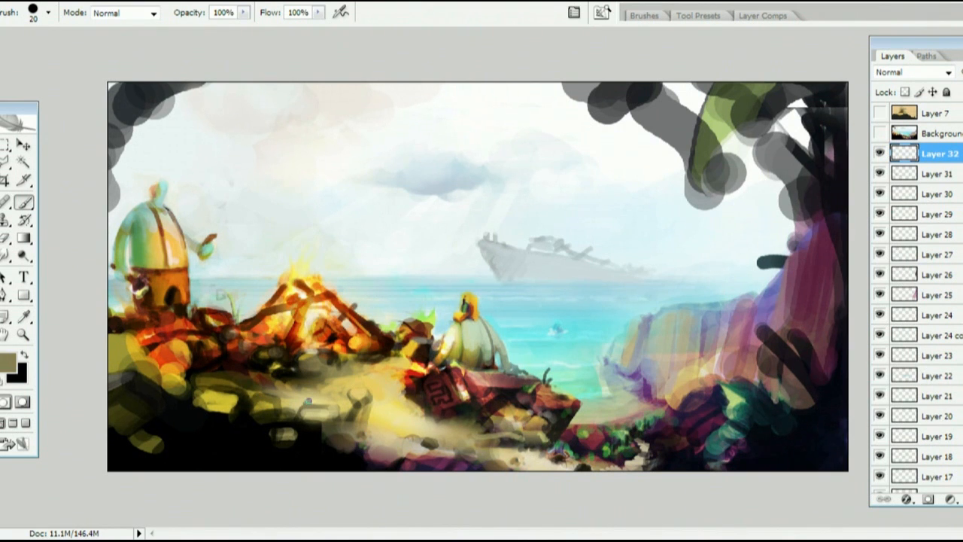
- Shade the orange rocks below the standing figure with sampled dark tones and sample the pale sea colour
{"action": "left_click", "coordinate": [219, 288], "text": "alt"}
{"action": "left_click", "coordinate": [171, 355], "text": "alt"}
{"action": "mouse_move", "coordinate": [158, 361]}
{"action": "left_mouse_down"}
{"action": "mouse_move", "coordinate": [95, 356]}
{"action": "mouse_move", "coordinate": [136, 330]}
{"action": "mouse_move", "coordinate": [171, 341]}
{"action": "mouse_move", "coordinate": [166, 315]}
{"action": "left_mouse_up"}
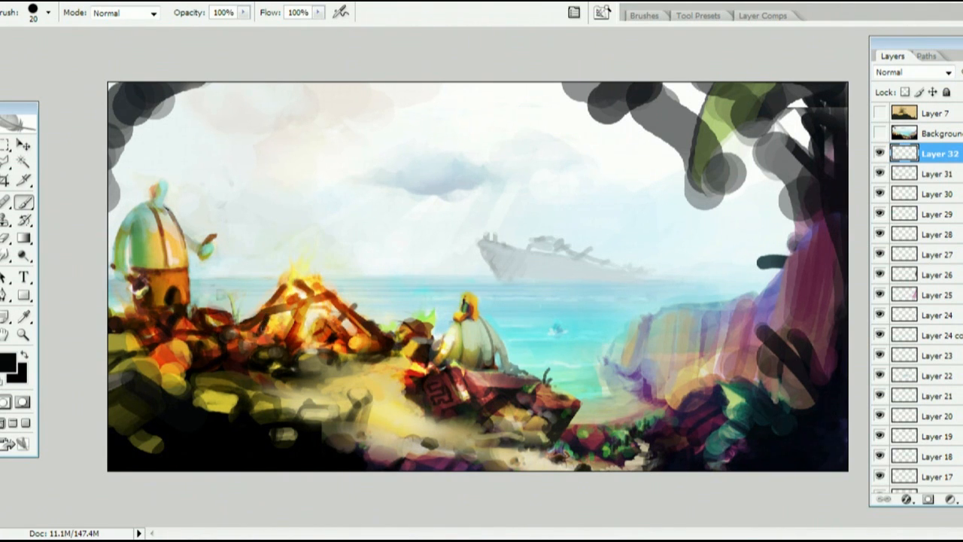
{"action": "left_click", "coordinate": [251, 307], "text": "alt"}
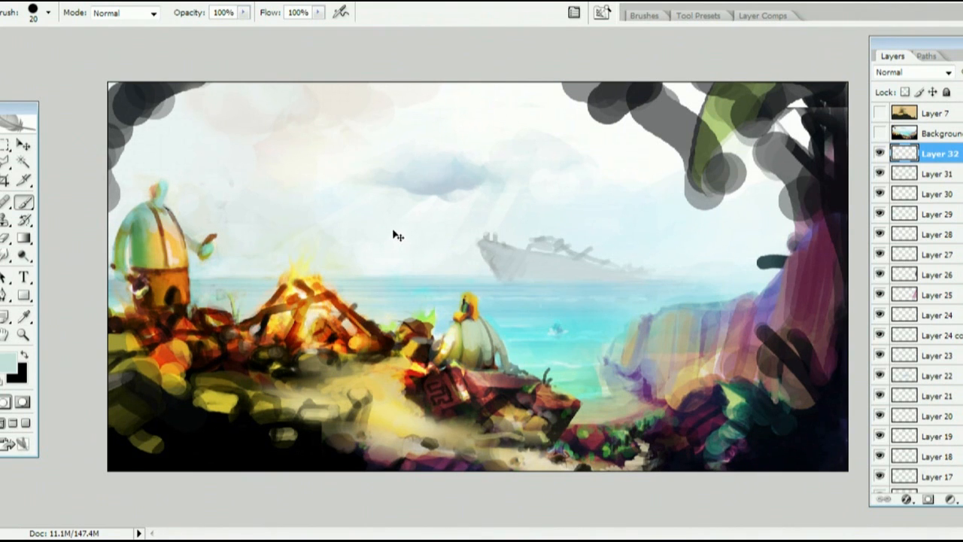
- Copy the campfire area onto a new layer and move the copy over the original campfire
{"action": "key", "text": "ctrl+shift+e"}
{"action": "key", "text": "m"}
{"action": "left_click_drag", "start_coordinate": [290, 252], "coordinate": [399, 372]}
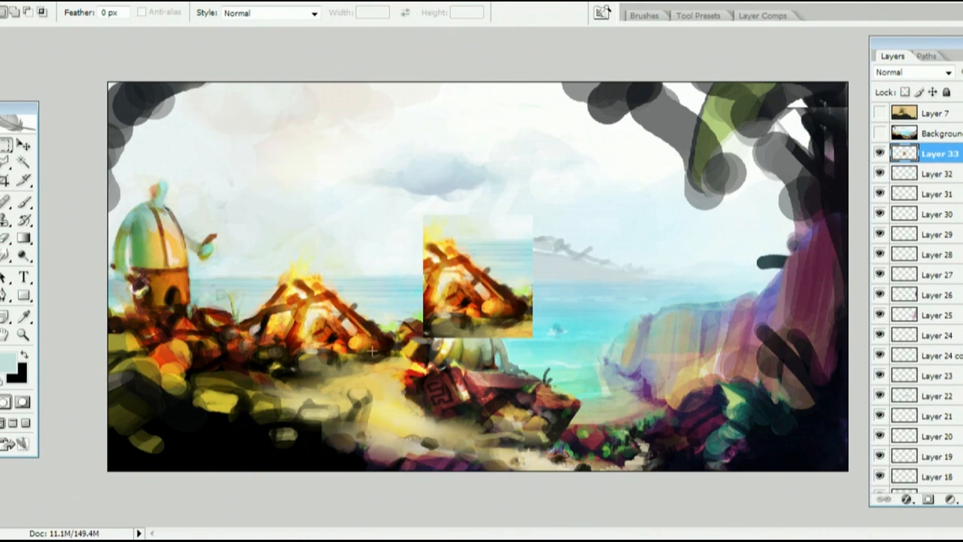
{"action": "key", "text": "v"}
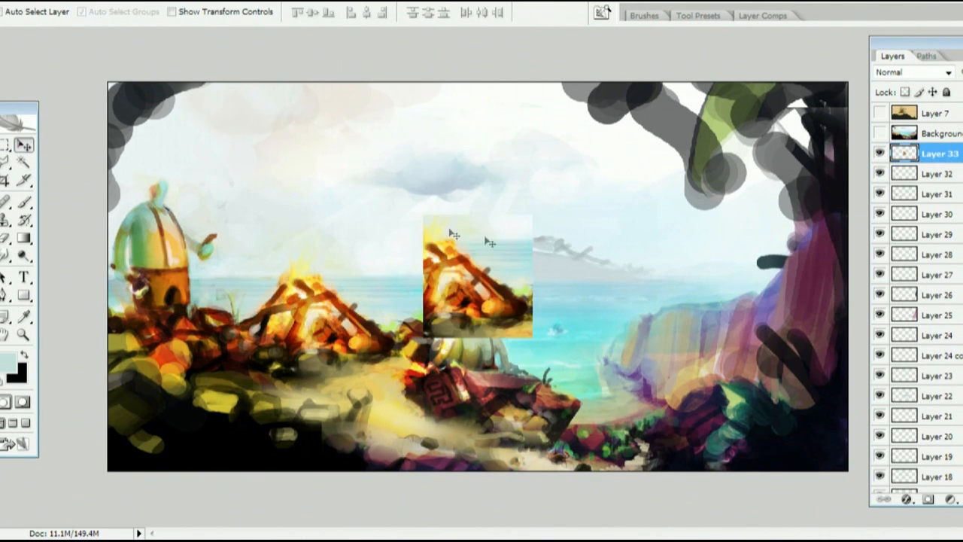
{"action": "left_click_drag", "start_coordinate": [518, 246], "coordinate": [388, 283]}
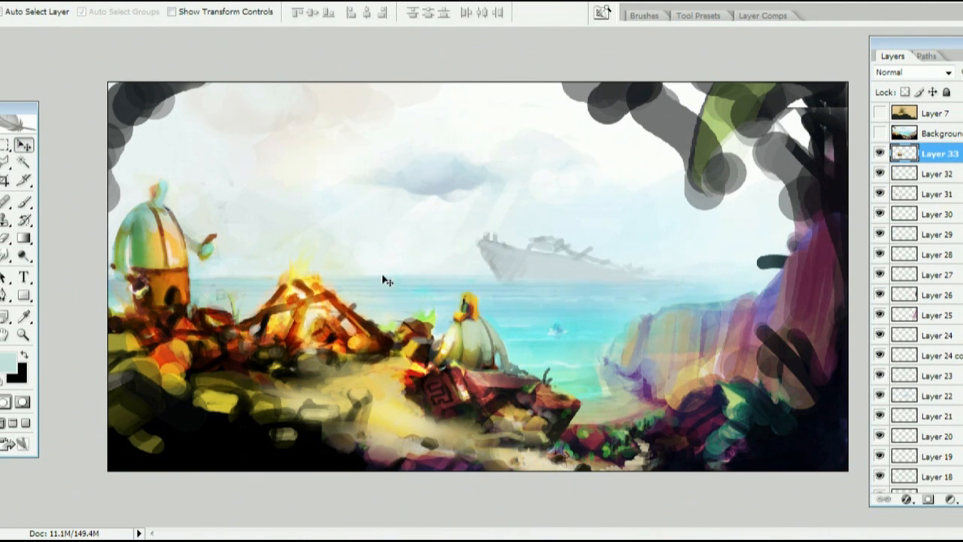
- Blend the campfire copy by erasing around it at 175 px, set the eraser's hardness to 100%, and compare with the layer hidden
{"action": "key", "text": "b"}
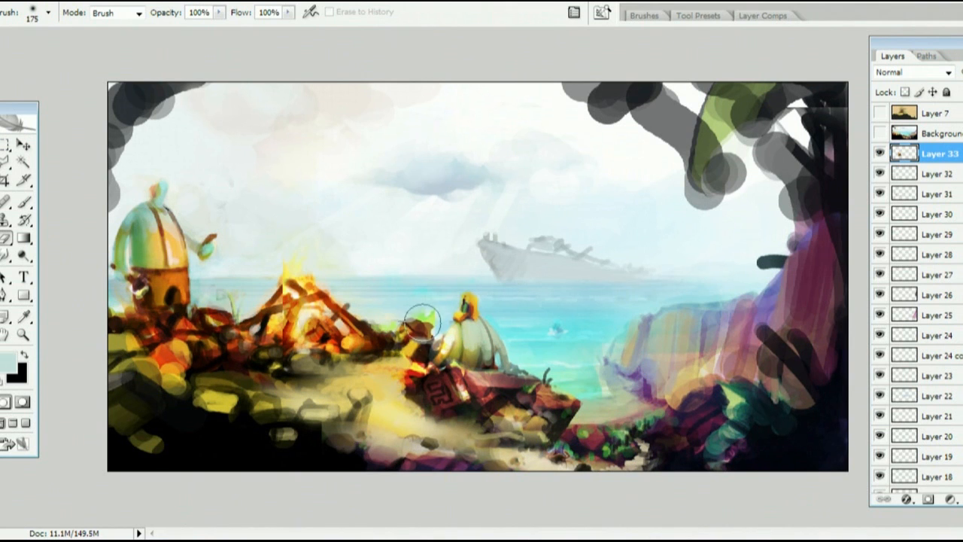
{"action": "left_click_drag", "start_coordinate": [269, 319], "coordinate": [291, 341]}
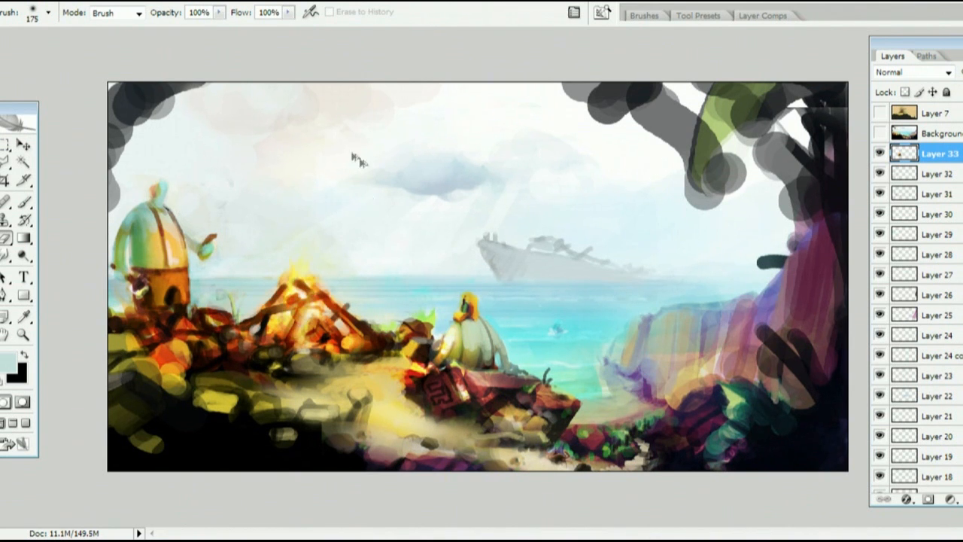
{"action": "left_click", "coordinate": [48, 12]}
{"action": "double_click", "coordinate": [94, 92]}
{"action": "type", "text": "100"}
{"action": "key", "text": "Return"}
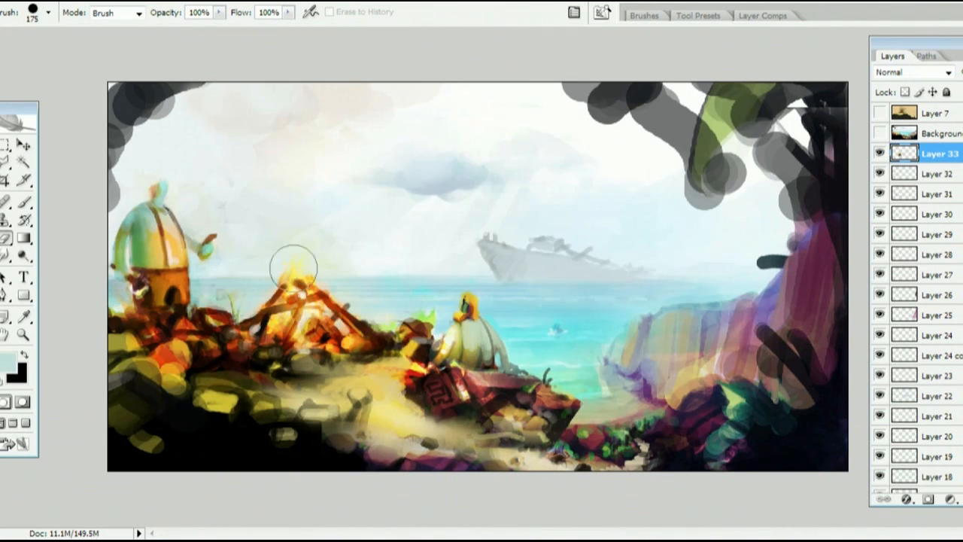
{"action": "left_click", "coordinate": [879, 153]}
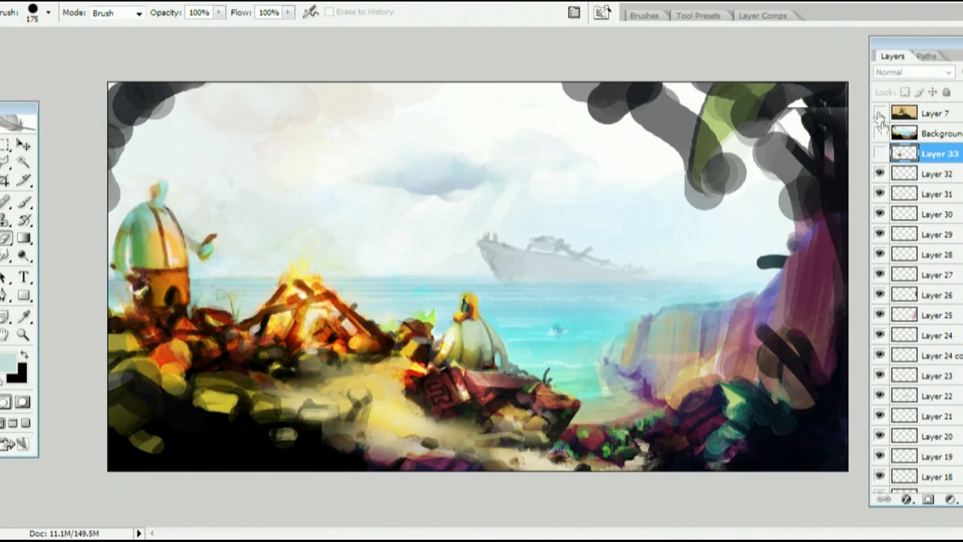
{"action": "left_click", "coordinate": [879, 154]}
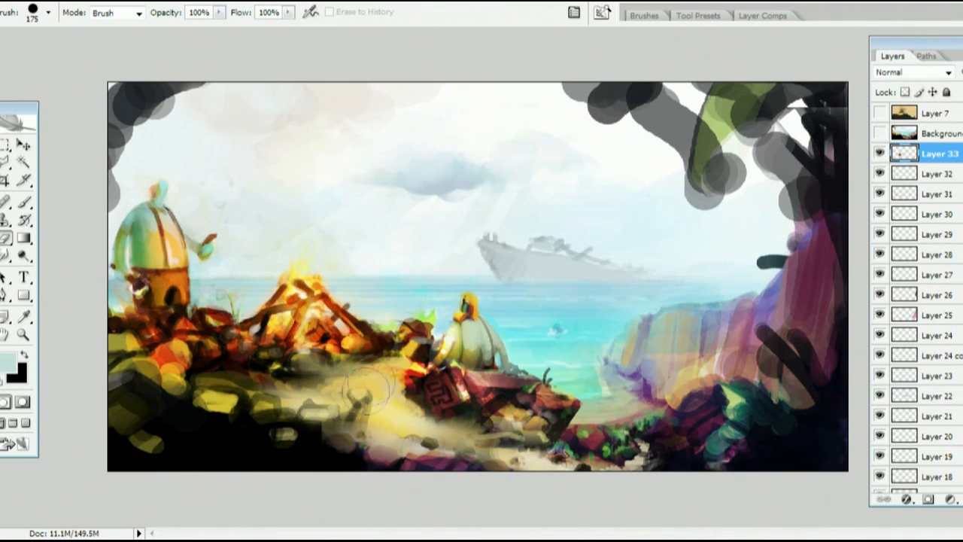
- Add a layer, touch up the campfire's edge with a sampled pale tone, and merge it down into Layer 33
{"action": "key", "text": "ctrl+shift+alt+n"}
{"action": "key", "text": "b"}
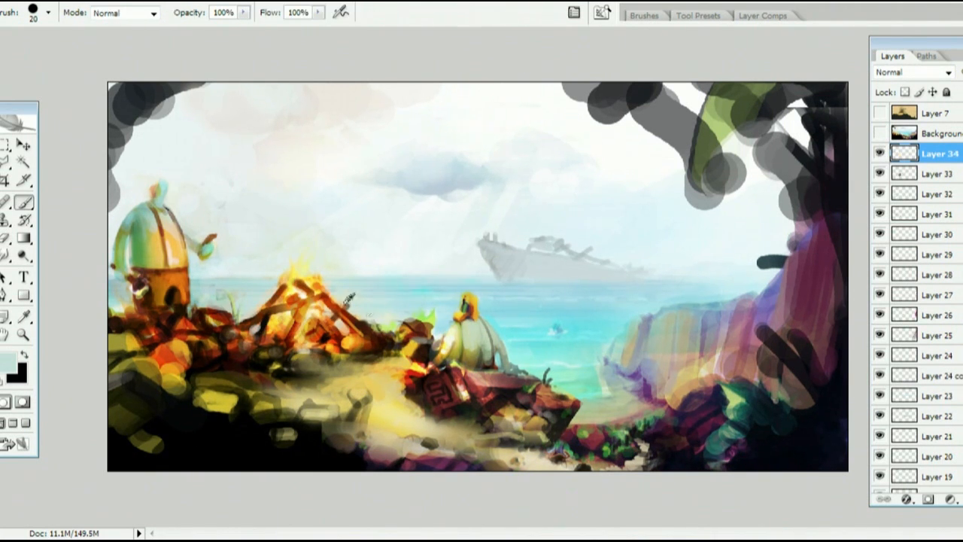
{"action": "left_click", "coordinate": [348, 299], "text": "alt"}
{"action": "key", "text": "e"}
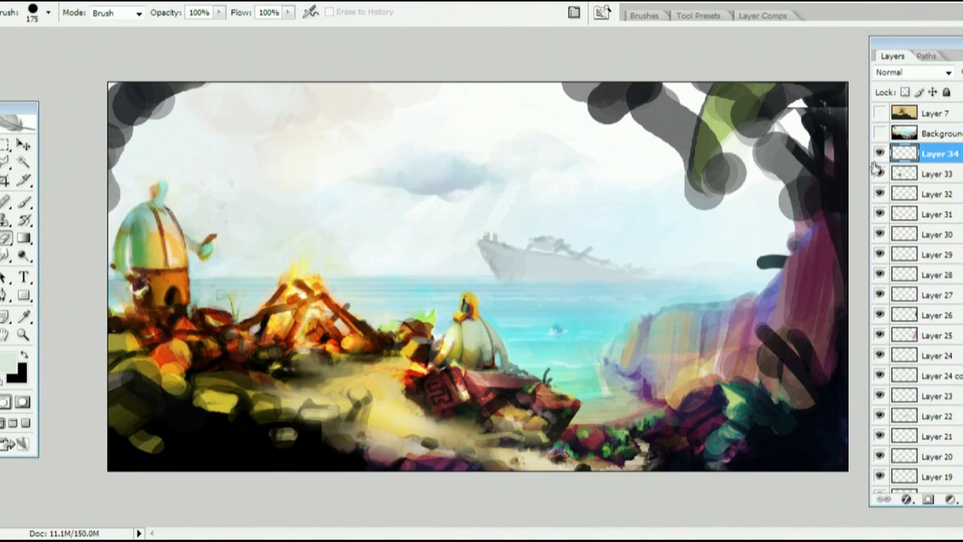
{"action": "key", "text": "ctrl+e"}
{"action": "key", "text": "b"}
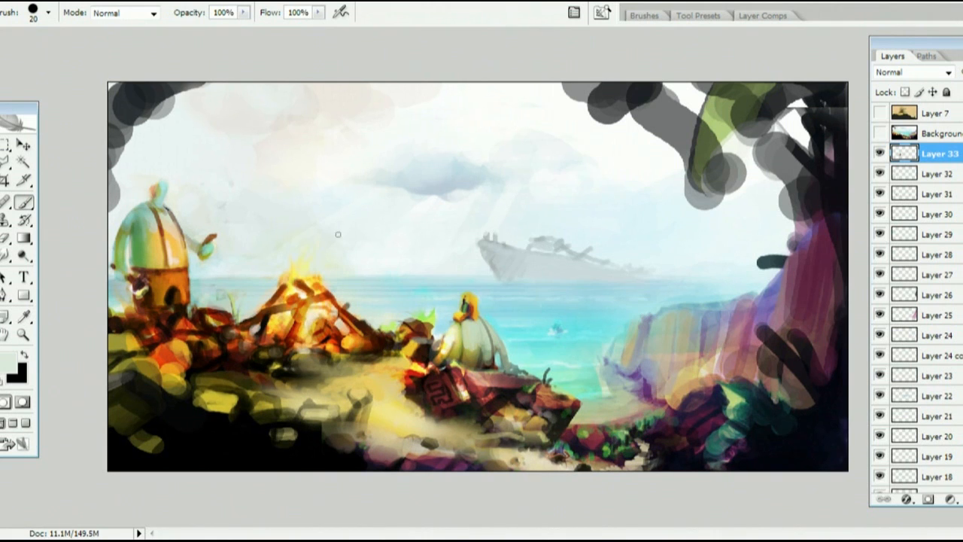
- Refine the campfire logs with sampled light tones, reducing the brush to 10 px for the flames at the top
{"action": "left_click", "coordinate": [311, 342], "text": "alt"}
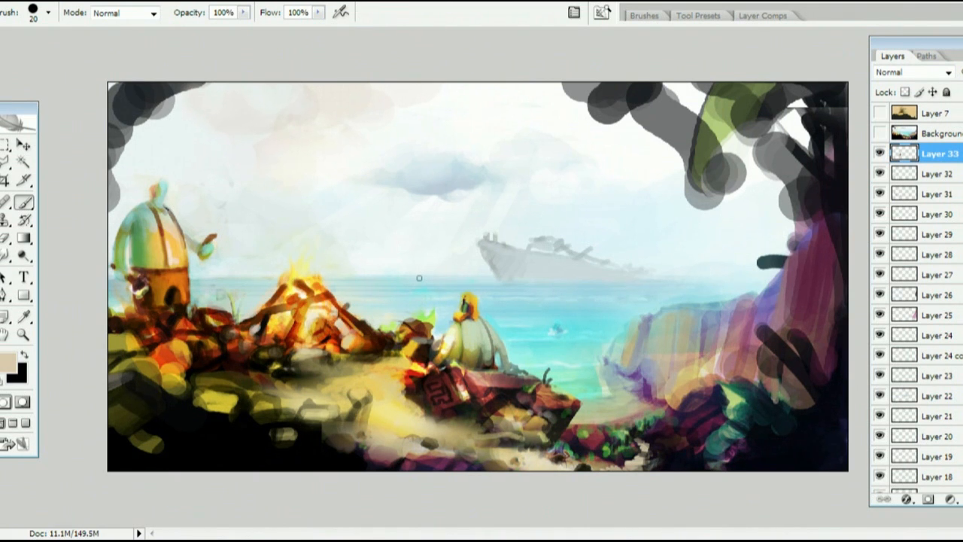
{"action": "left_click", "coordinate": [318, 296], "text": "alt"}
{"action": "key", "text": "bracketleft"}
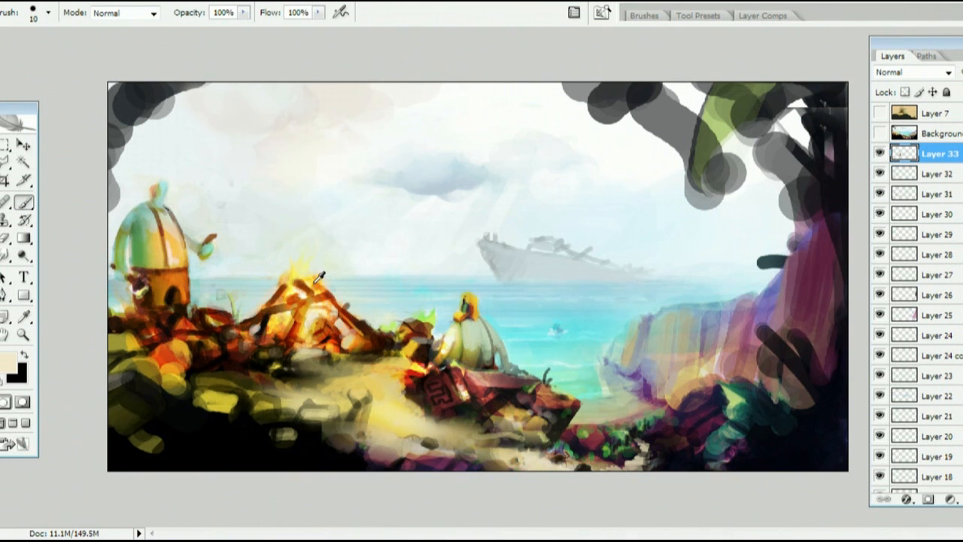
{"action": "left_click_drag", "start_coordinate": [293, 280], "coordinate": [300, 287]}
- Add a new layer above the campfire copy and choose a bright saturated orange as the foreground colour
{"action": "left_click", "coordinate": [962, 499]}
{"action": "left_click", "coordinate": [7, 361]}
{"action": "left_click", "coordinate": [860, 279]}
{"action": "left_click", "coordinate": [861, 466]}
{"action": "left_click", "coordinate": [838, 279]}
{"action": "left_click", "coordinate": [959, 252]}
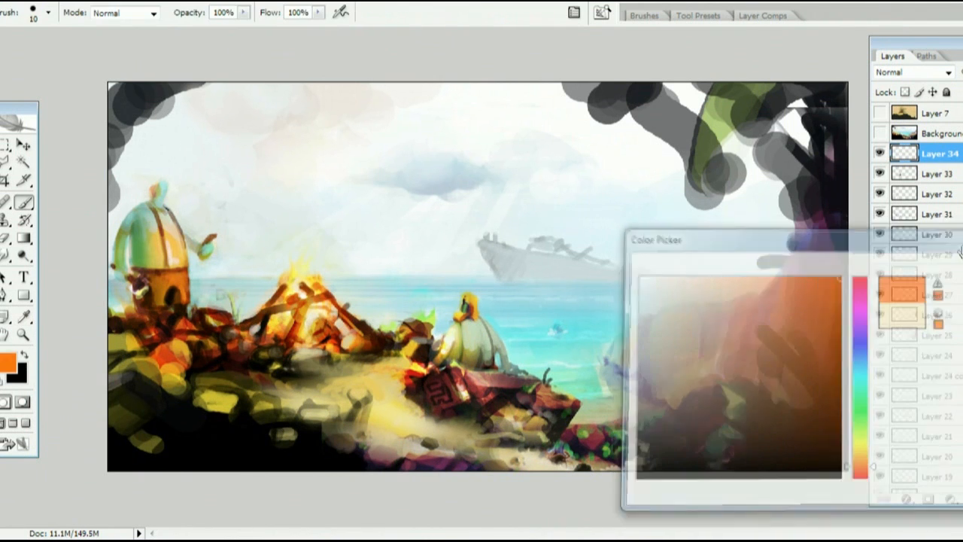
- Enlarge the brush to 30 px, set Layer 34 to Color Burn, and paint orange over the campfire's centre
{"action": "key", "text": "bracketright"}
{"action": "key", "text": "bracketright"}
{"action": "key", "text": "bracketright"}
{"action": "left_click", "coordinate": [914, 72]}
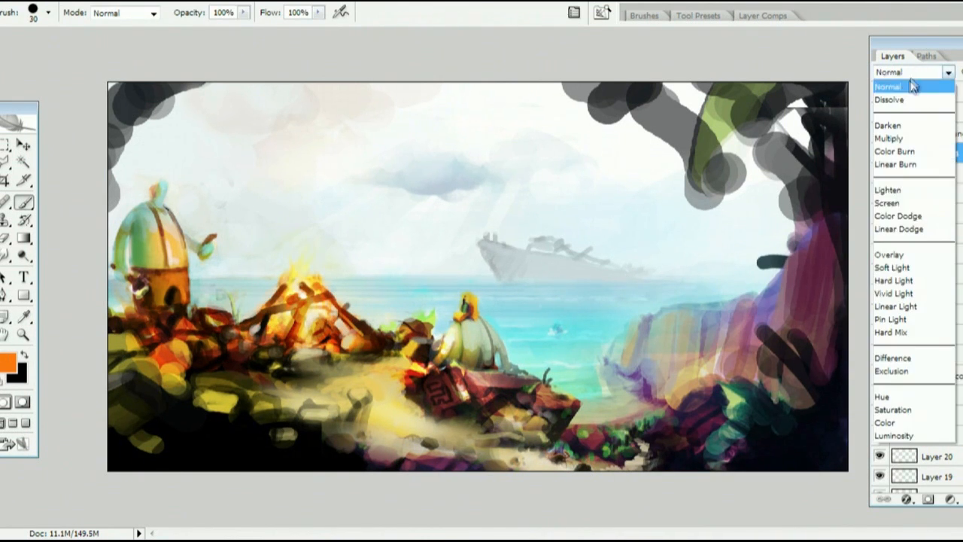
{"action": "left_click", "coordinate": [895, 153]}
{"action": "left_click_drag", "start_coordinate": [301, 337], "coordinate": [311, 342]}
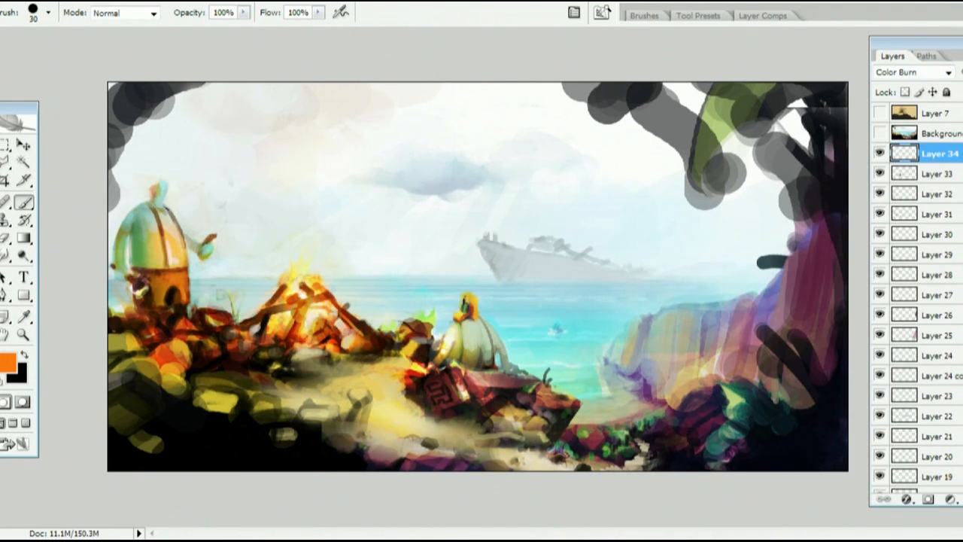
- Add a new layer above the Color Burn layer and paint stones below the campfire with a 20 px brush and sampled tones
{"action": "key", "text": "bracketleft"}
{"action": "key", "text": "e"}
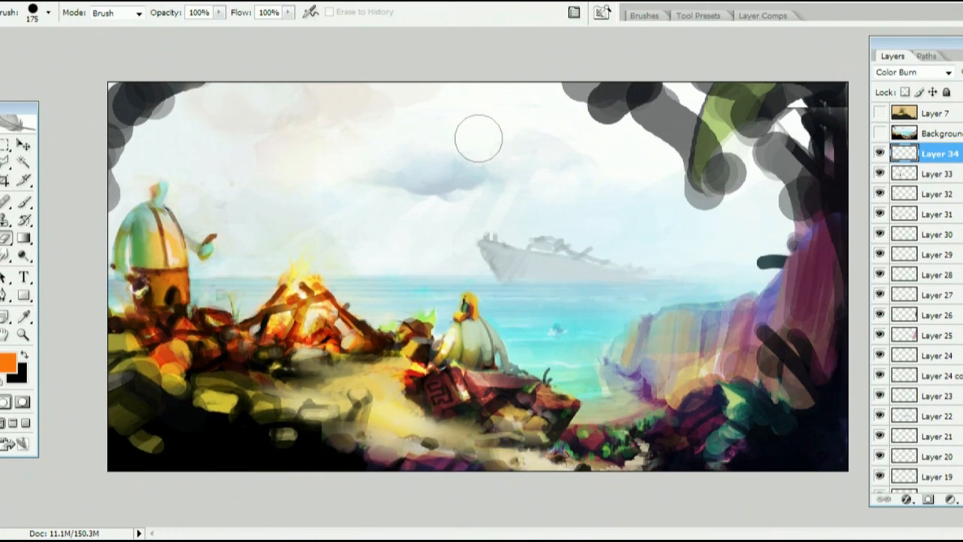
{"action": "key", "text": "ctrl+alt+shift+n"}
{"action": "key", "text": "b"}
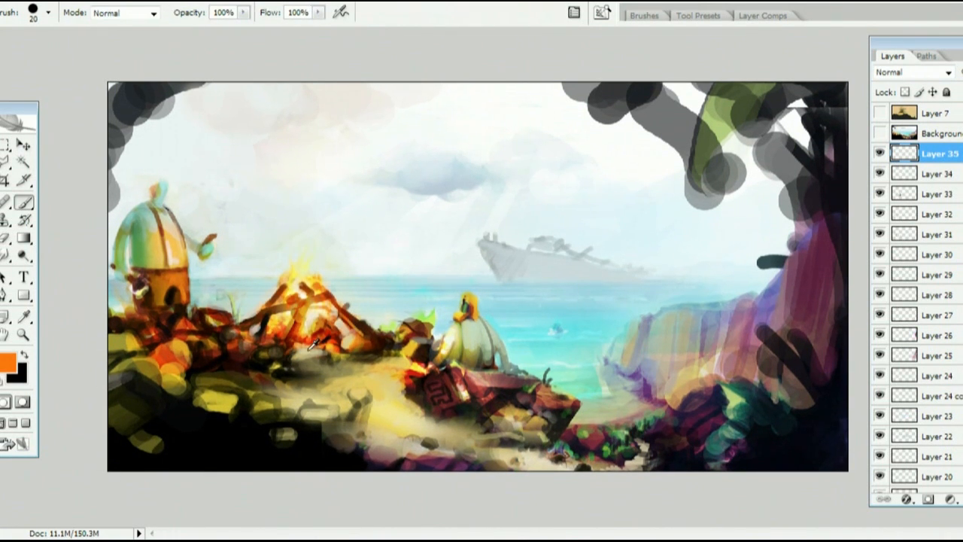
{"action": "left_click", "coordinate": [309, 350], "text": "alt"}
{"action": "left_click_drag", "start_coordinate": [336, 367], "coordinate": [380, 359]}
{"action": "left_click", "coordinate": [293, 362], "text": "alt"}
{"action": "left_click", "coordinate": [345, 335], "text": "alt"}
{"action": "left_click", "coordinate": [375, 361], "text": "alt"}
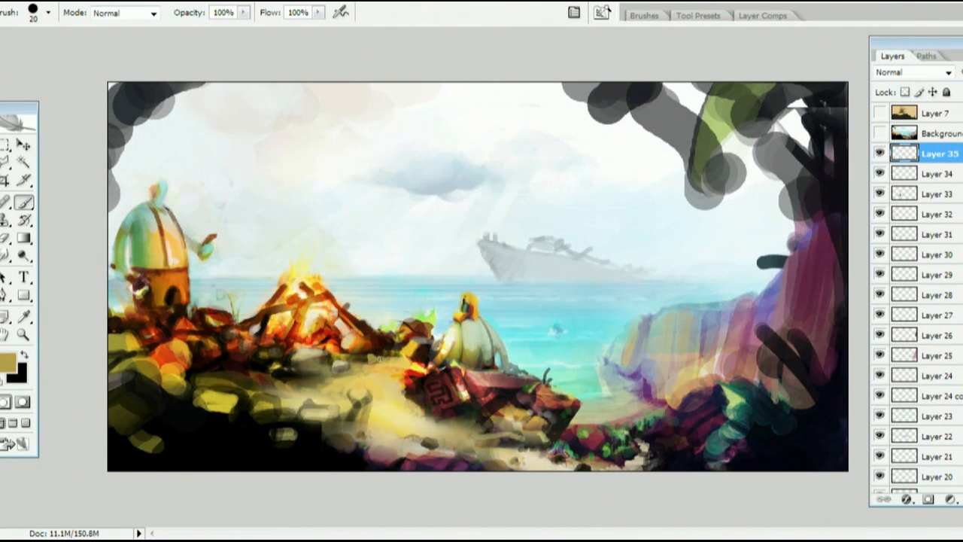
- Paint the rocks between the standing figure and the campfire with reddish, dark and warm tones sampled from the scene
{"action": "key", "text": "Tab"}
{"action": "key", "text": "Tab"}
{"action": "left_click", "coordinate": [345, 242], "text": "alt"}
{"action": "mouse_move", "coordinate": [202, 311]}
{"action": "left_mouse_down"}
{"action": "mouse_move", "coordinate": [229, 314]}
{"action": "mouse_move", "coordinate": [211, 314]}
{"action": "mouse_move", "coordinate": [229, 322]}
{"action": "mouse_move", "coordinate": [227, 315]}
{"action": "mouse_move", "coordinate": [215, 324]}
{"action": "left_mouse_up"}
{"action": "left_click", "coordinate": [203, 314], "text": "alt"}
{"action": "left_click", "coordinate": [288, 343], "text": "alt"}
{"action": "left_click", "coordinate": [202, 319], "text": "alt"}
{"action": "left_click", "coordinate": [319, 410], "text": "alt"}
{"action": "left_click", "coordinate": [291, 313], "text": "alt"}
{"action": "left_click", "coordinate": [308, 281], "text": "alt"}
{"action": "left_click", "coordinate": [227, 324], "text": "alt"}
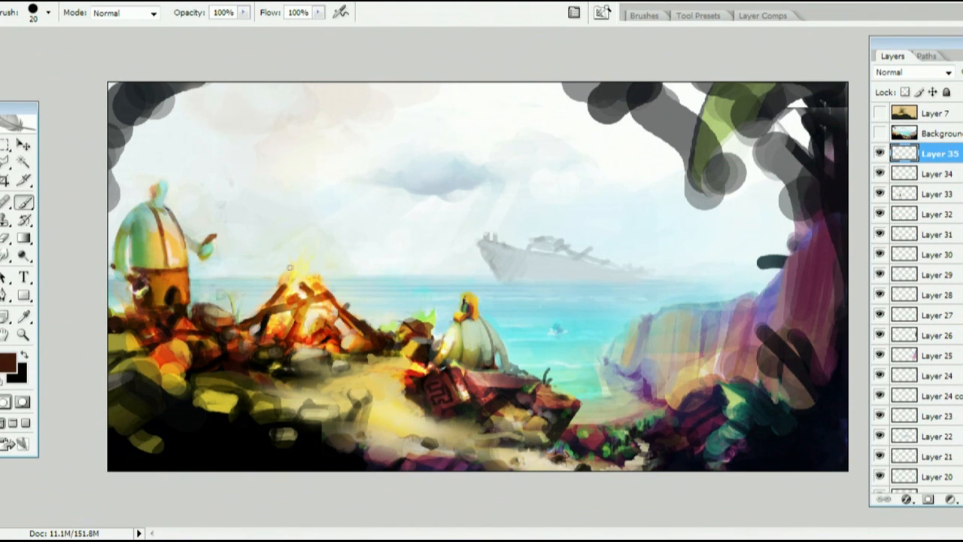
- Touch up the two figures and their surroundings with light orange and dark brown tones sampled from them
{"action": "left_click", "coordinate": [169, 244], "text": "alt"}
{"action": "left_click", "coordinate": [178, 259], "text": "alt"}
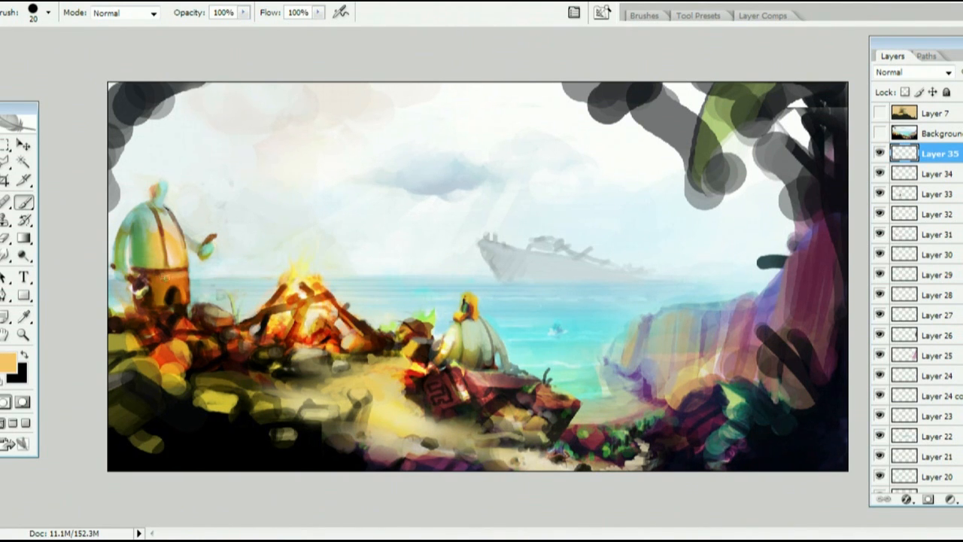
{"action": "key", "text": "e"}
{"action": "key", "text": "b"}
{"action": "left_click", "coordinate": [498, 359], "text": "alt"}
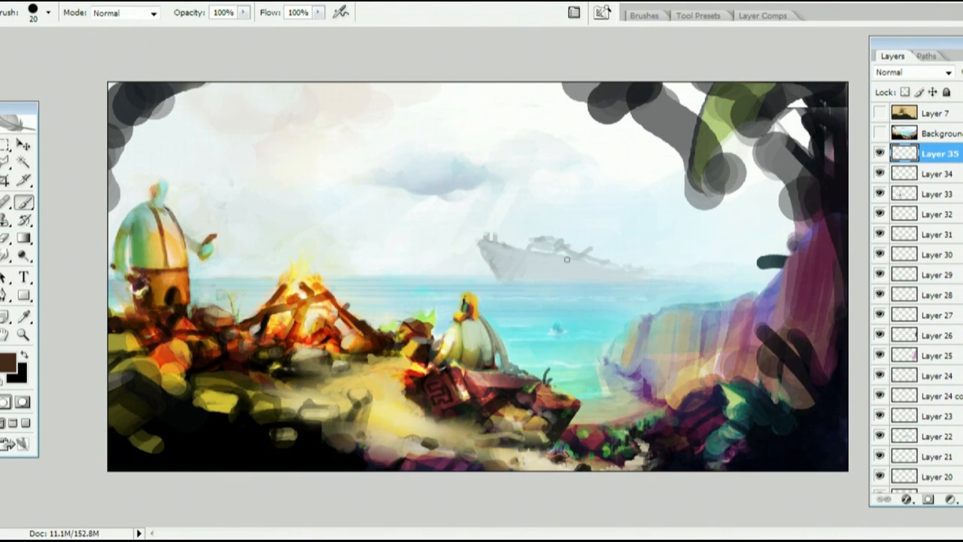
- Refine the horned shape on the foreground sand with dark and sandy tones sampled around it
{"action": "left_click", "coordinate": [366, 401], "text": "alt"}
{"action": "left_click", "coordinate": [359, 412], "text": "alt"}
{"action": "left_click", "coordinate": [347, 428], "text": "alt"}
{"action": "mouse_move", "coordinate": [366, 411]}
{"action": "left_mouse_down"}
{"action": "mouse_move", "coordinate": [347, 418]}
{"action": "mouse_move", "coordinate": [368, 404]}
{"action": "mouse_move", "coordinate": [377, 417]}
{"action": "left_mouse_up"}
{"action": "left_click", "coordinate": [388, 405], "text": "alt"}
{"action": "left_click", "coordinate": [376, 390], "text": "alt"}
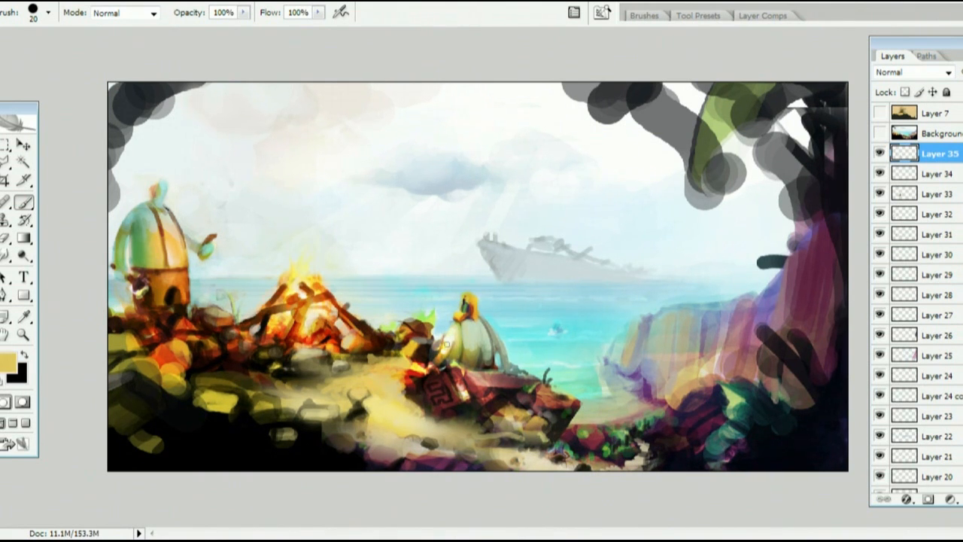
- Refine the stones below the campfire with sampled pale and black tones, reducing the brush to 9 px
{"action": "mouse_move", "coordinate": [305, 341]}
{"action": "left_mouse_down"}
{"action": "mouse_move", "coordinate": [297, 358]}
{"action": "mouse_move", "coordinate": [325, 354]}
{"action": "left_mouse_up"}
{"action": "left_click", "coordinate": [388, 317], "text": "alt"}
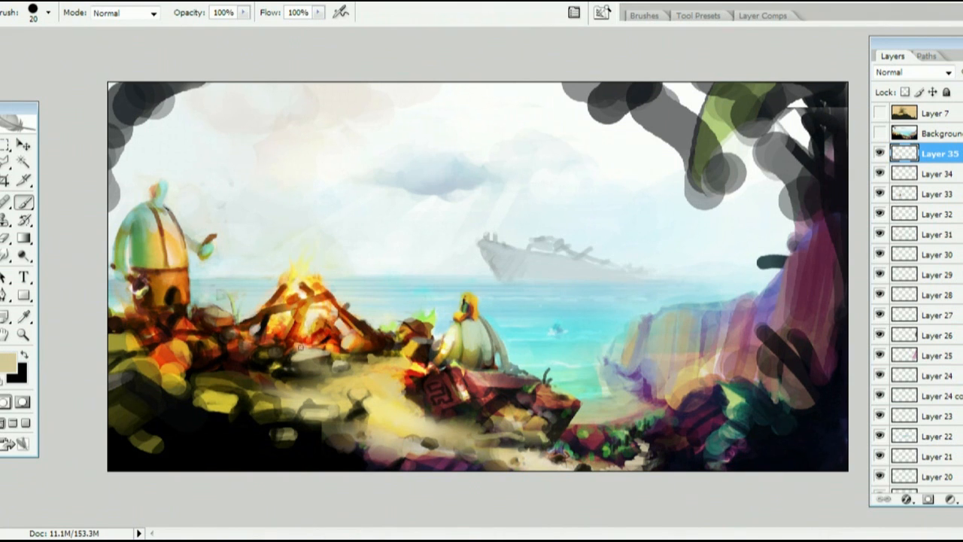
{"action": "key", "text": "bracketleft"}
{"action": "key", "text": "bracketleft"}
{"action": "left_click", "coordinate": [279, 444], "text": "alt"}
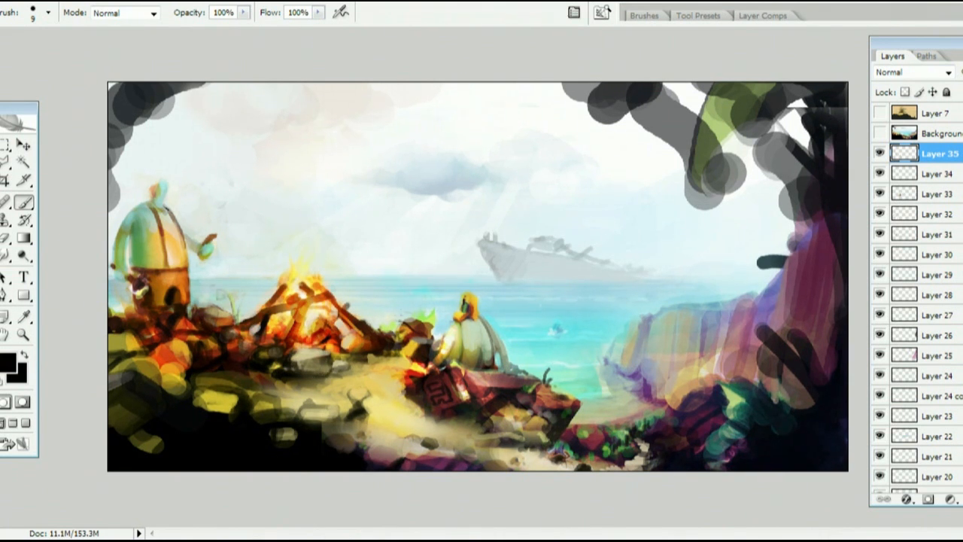
{"action": "left_click", "coordinate": [263, 337], "text": "alt"}
{"action": "left_click_drag", "start_coordinate": [303, 375], "coordinate": [305, 379]}
{"action": "left_click", "coordinate": [137, 286], "text": "alt"}
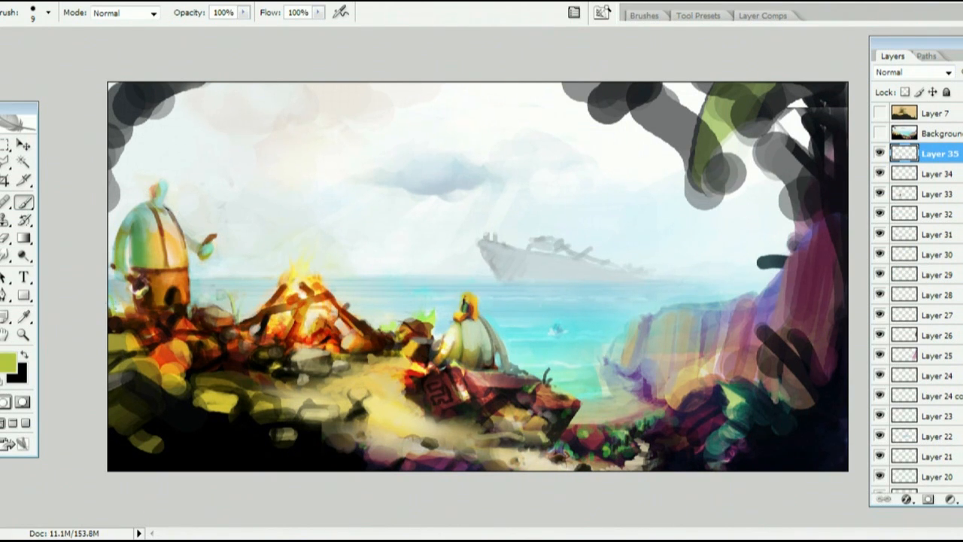
- Add a new layer, set the foreground colour to white, and paint highlights on the surf near the shore
{"action": "key", "text": "ctrl+shift+alt+n"}
{"action": "key", "text": "d"}
{"action": "key", "text": "x"}
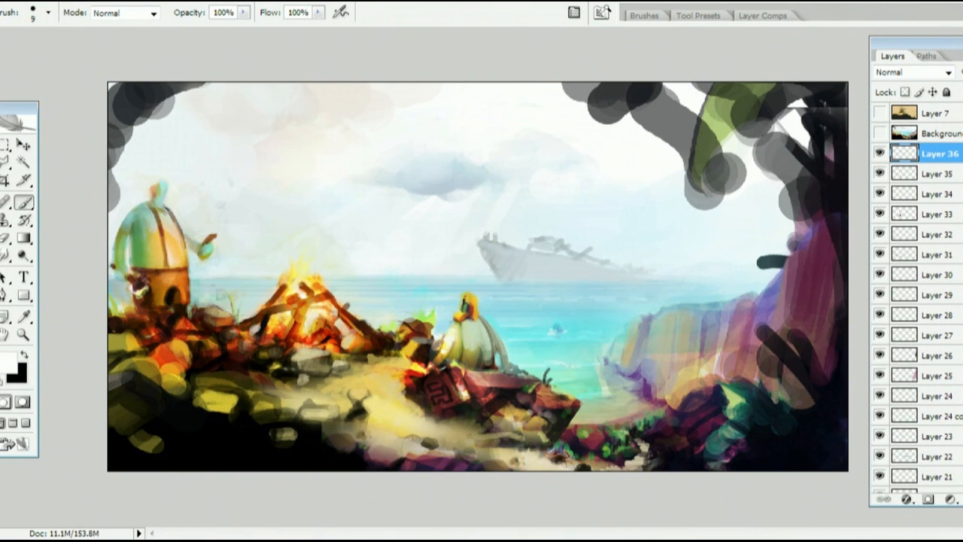
{"action": "left_click", "coordinate": [581, 336]}
- Add three layers in turn and deepen the campfire logs with sampled dark red and near-black tones
{"action": "key", "text": "ctrl+shift+alt+n"}
{"action": "left_click", "coordinate": [328, 315], "text": "alt"}
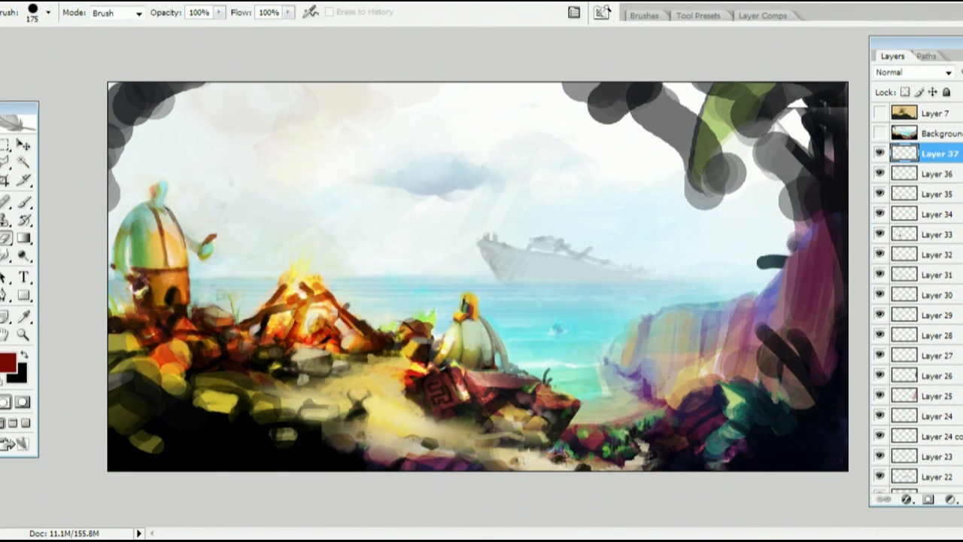
{"action": "key", "text": "ctrl+shift+alt+n"}
{"action": "left_click", "coordinate": [324, 340], "text": "alt"}
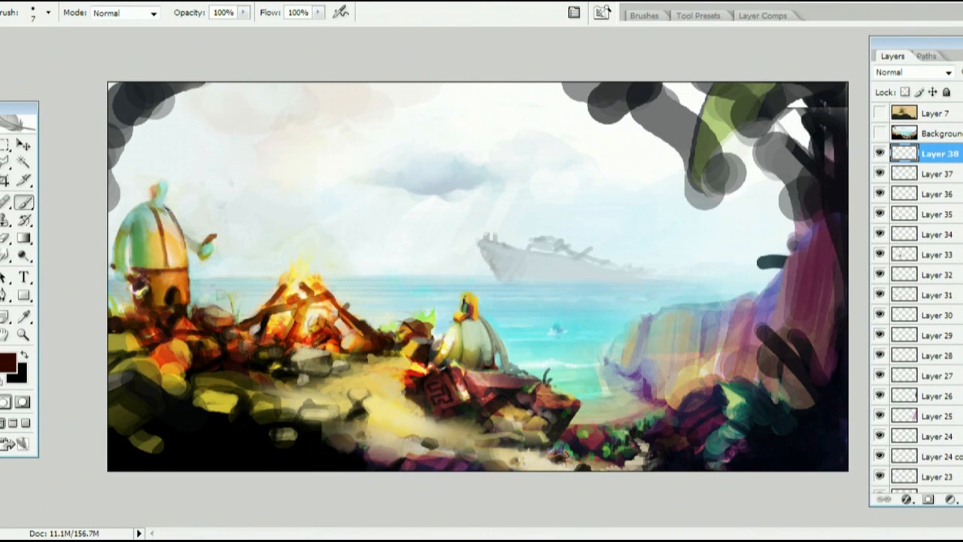
{"action": "key", "text": "ctrl+shift+alt+n"}
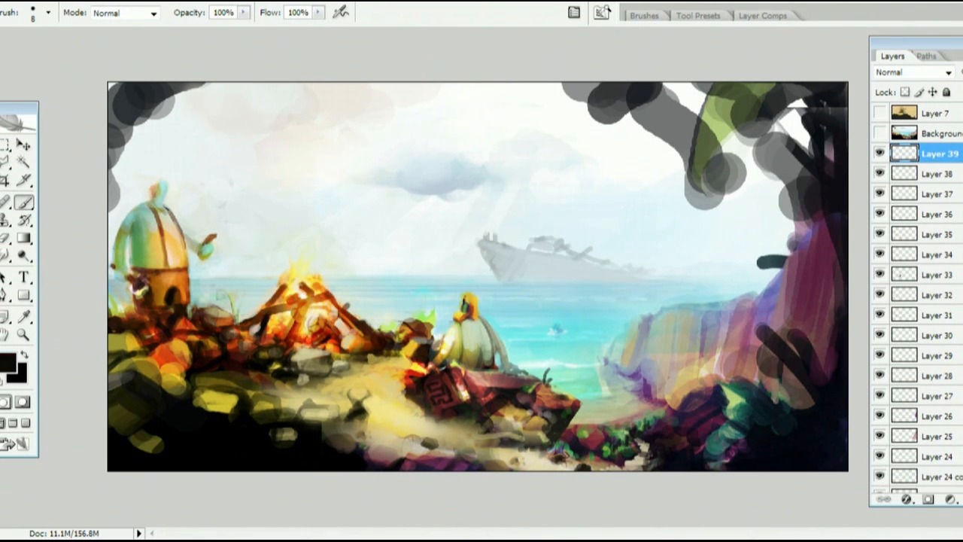
{"action": "left_click_drag", "start_coordinate": [303, 307], "coordinate": [286, 337]}
- Paint pale yellow over the top of the foreground crate with a 20 px brush on Layer 45
{"action": "key", "text": "Tab"}
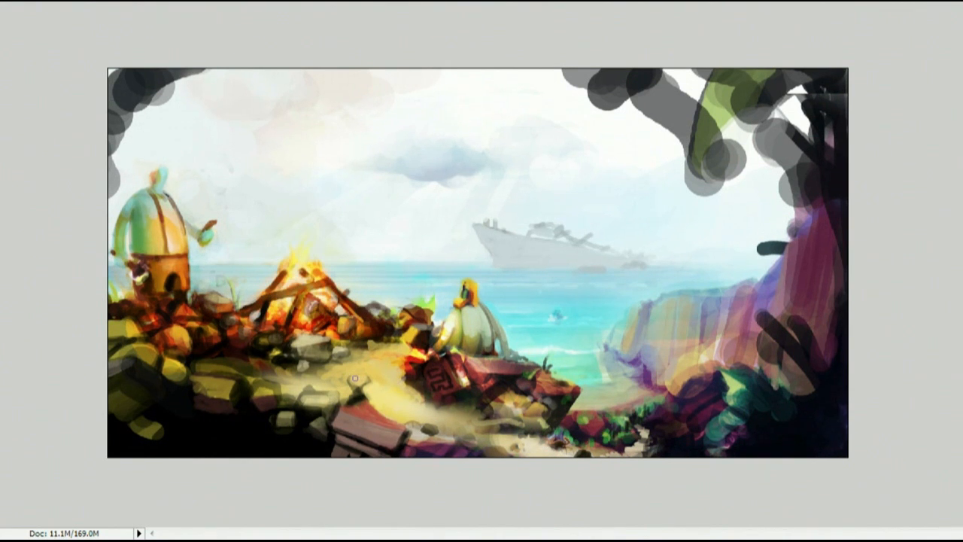
{"action": "key", "text": "Tab"}
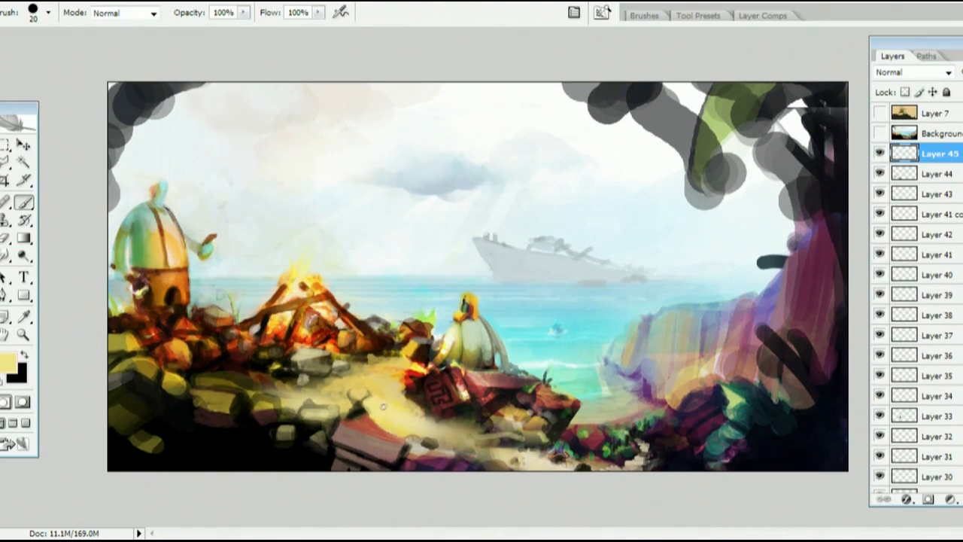
{"action": "mouse_move", "coordinate": [374, 421]}
{"action": "left_mouse_down"}
{"action": "mouse_move", "coordinate": [388, 434]}
{"action": "mouse_move", "coordinate": [410, 433]}
{"action": "mouse_move", "coordinate": [390, 438]}
{"action": "left_mouse_up"}
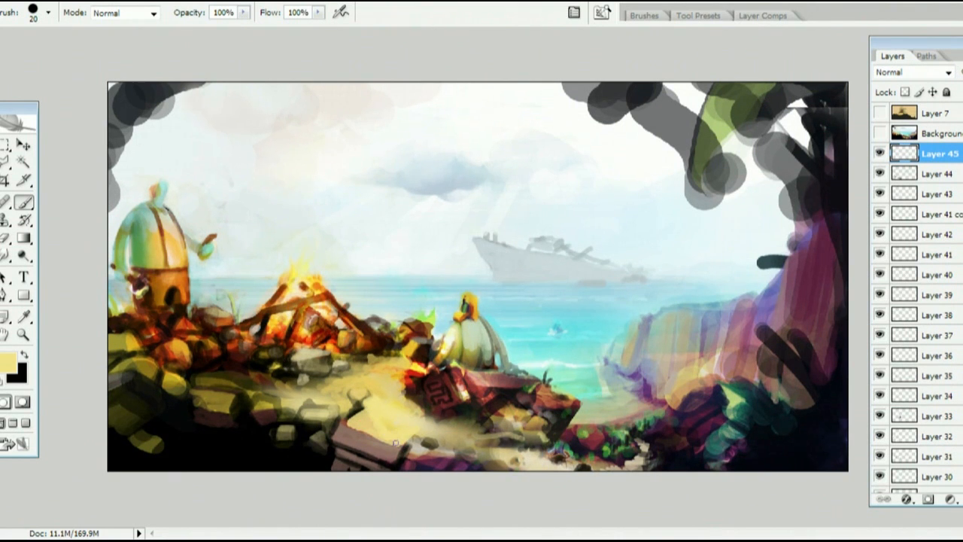
- Blend the yellow on the crate's top using an eraser with 0% hardness at 200 px, then reduce it to 150 px
{"action": "key", "text": "e"}
{"action": "key", "text": "]"}
{"action": "key", "text": "]"}
{"action": "key", "text": "]"}
{"action": "left_click", "coordinate": [48, 13]}
{"action": "left_click_drag", "start_coordinate": [117, 93], "coordinate": [20, 93]}
{"action": "type", "text": "0"}
{"action": "left_click", "coordinate": [62, 465]}
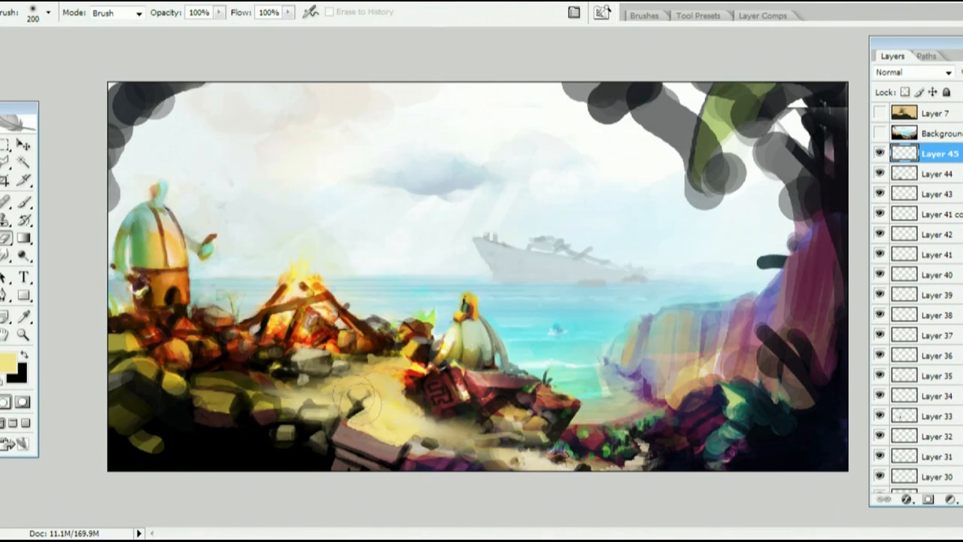
{"action": "left_click_drag", "start_coordinate": [361, 412], "coordinate": [387, 431]}
{"action": "key", "text": "["}
{"action": "key", "text": "["}
{"action": "key", "text": "Tab"}
{"action": "key", "text": "Tab"}
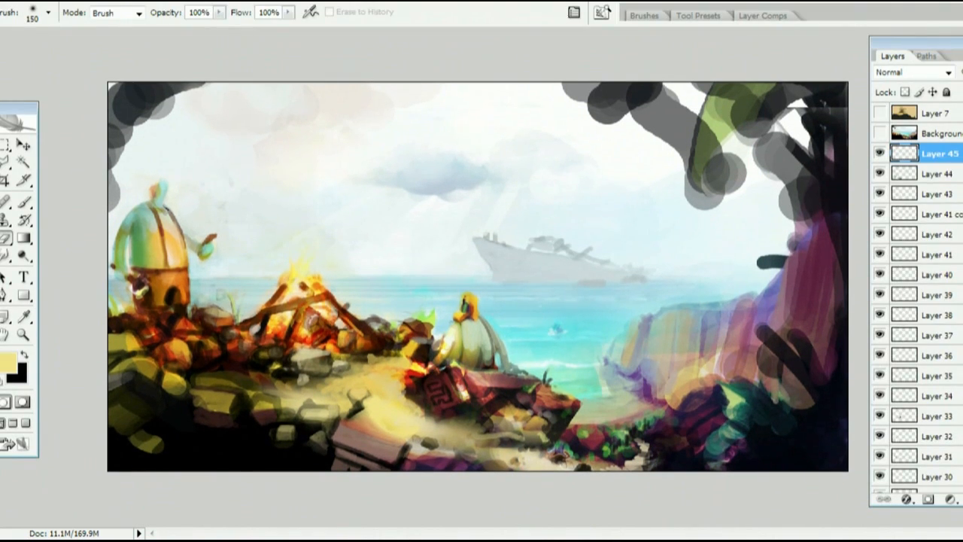
- Add a new layer, paint a sampled olive-grey over the crate's top with a 40 px brush, and soften it with the eraser
{"action": "left_click", "coordinate": [962, 498]}
{"action": "key", "text": "b"}
{"action": "left_click", "coordinate": [486, 453], "text": "alt"}
{"action": "key", "text": "]"}
{"action": "key", "text": "]"}
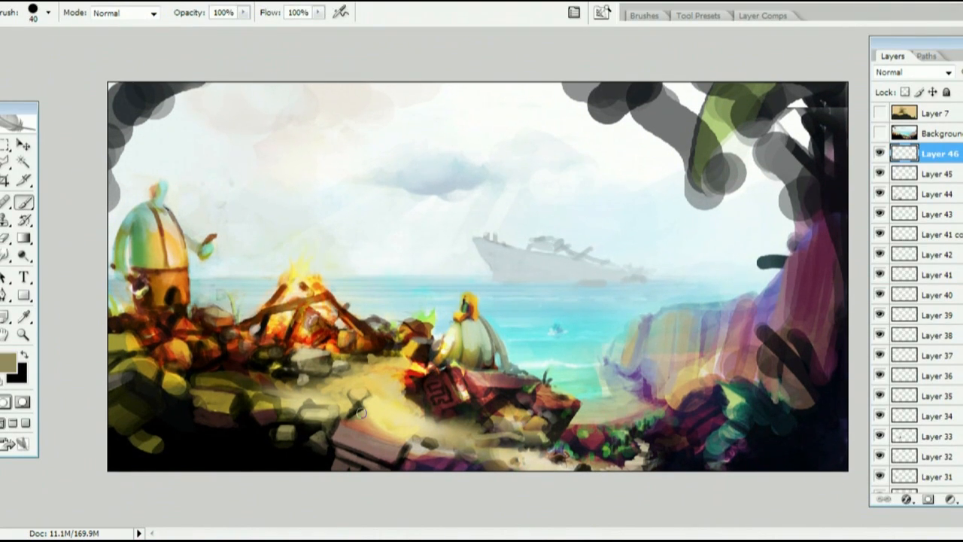
{"action": "mouse_move", "coordinate": [361, 412]}
{"action": "left_mouse_down"}
{"action": "mouse_move", "coordinate": [388, 427]}
{"action": "mouse_move", "coordinate": [384, 437]}
{"action": "left_mouse_up"}
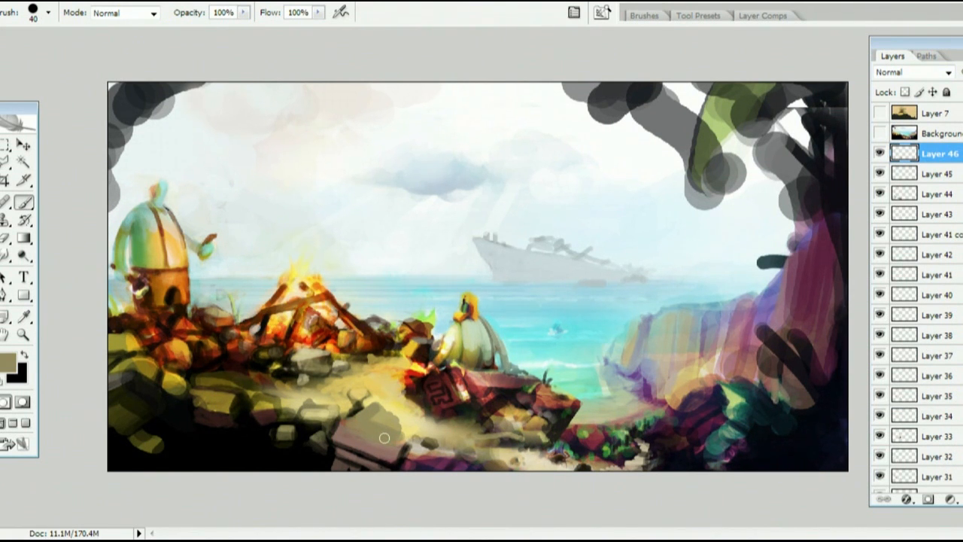
{"action": "key", "text": "e"}
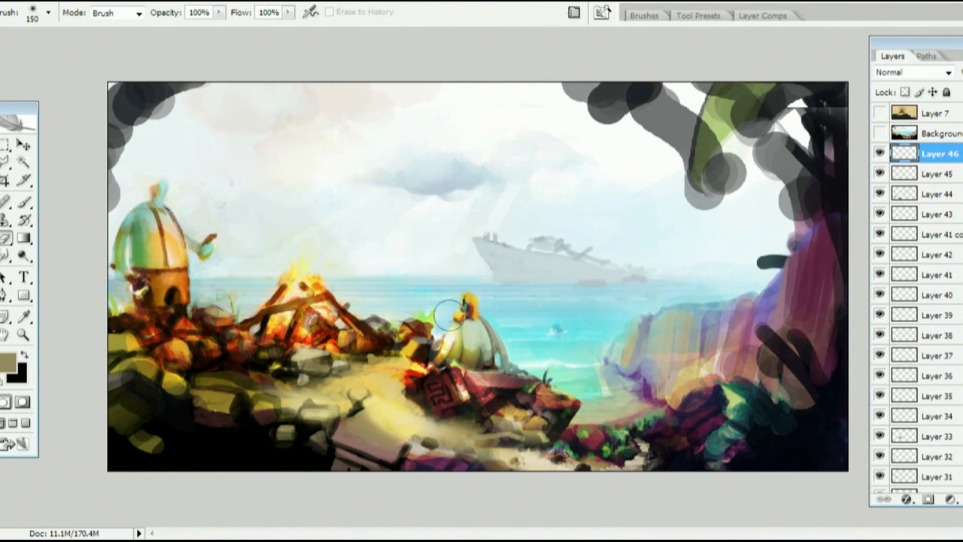
- Darken the foreground crate's top and edges with sampled black using a 20 px brush
{"action": "key", "text": "b"}
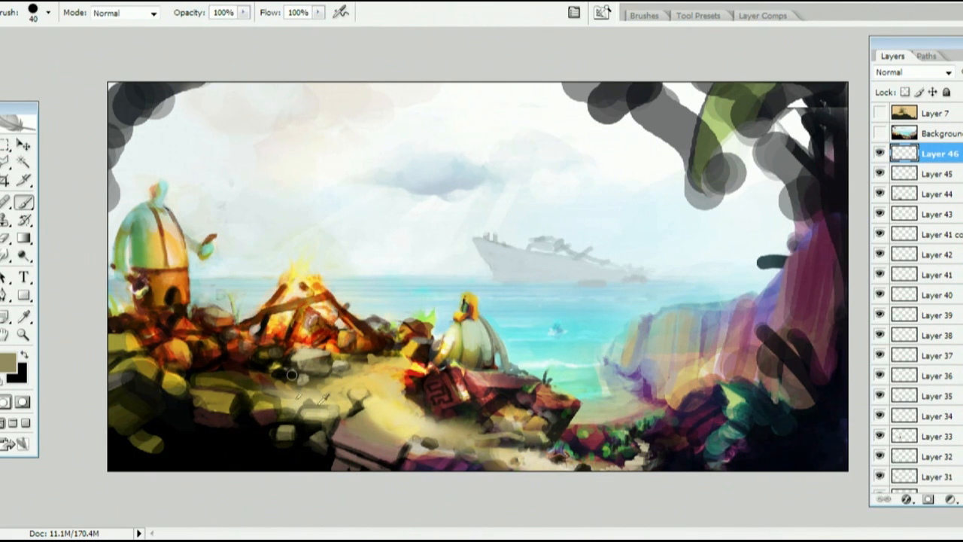
{"action": "left_click", "coordinate": [312, 442], "text": "alt"}
{"action": "key", "text": "["}
{"action": "key", "text": "["}
{"action": "left_click_drag", "start_coordinate": [337, 422], "coordinate": [386, 403]}
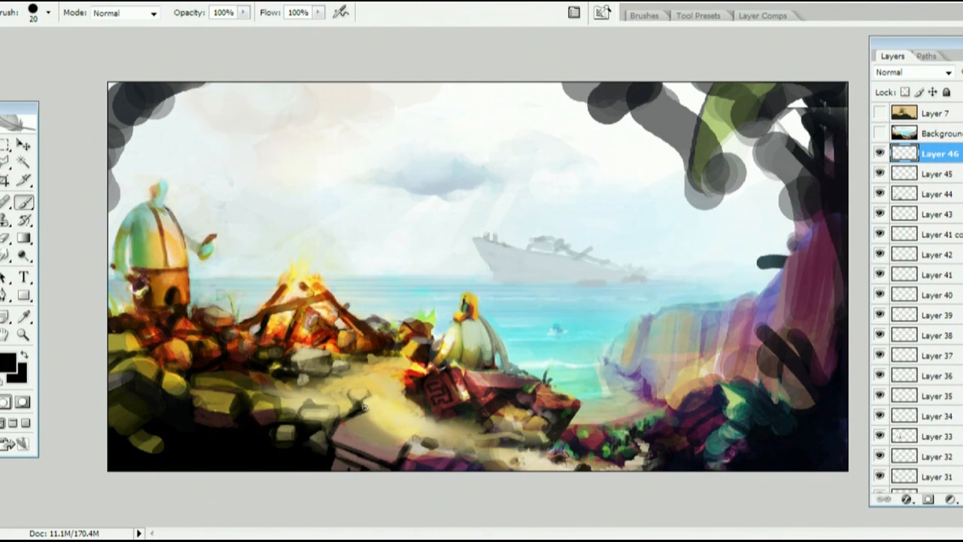
{"action": "mouse_move", "coordinate": [332, 427]}
{"action": "left_mouse_down"}
{"action": "mouse_move", "coordinate": [391, 452]}
{"action": "mouse_move", "coordinate": [396, 465]}
{"action": "left_mouse_up"}
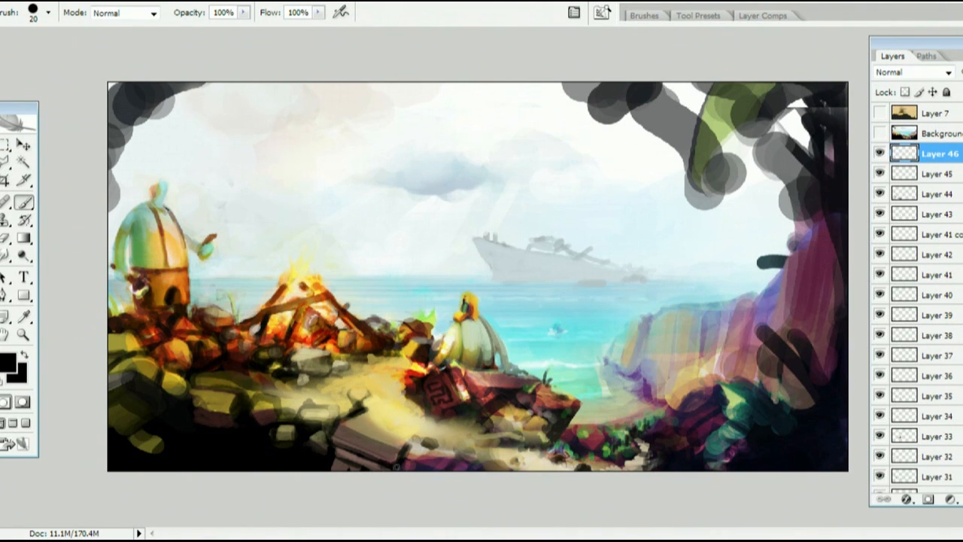
- Add a new layer and touch up the small stones beside the crate with sampled light grey and black
{"action": "key", "text": "ctrl+shift+alt+n"}
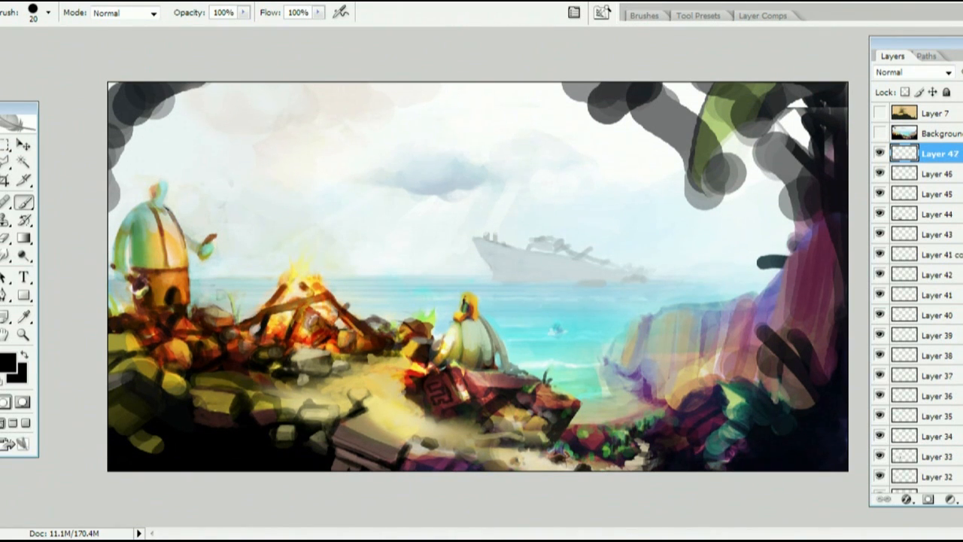
{"action": "left_click", "coordinate": [319, 395], "text": "alt"}
{"action": "left_click", "coordinate": [312, 406], "text": "alt"}
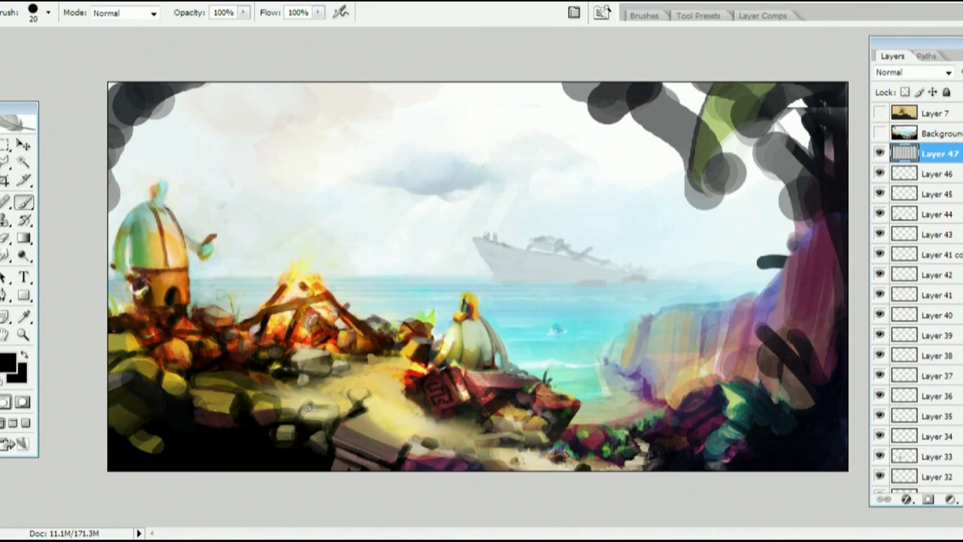
{"action": "left_click", "coordinate": [286, 436], "text": "alt"}
{"action": "left_click_drag", "start_coordinate": [278, 417], "coordinate": [281, 425]}
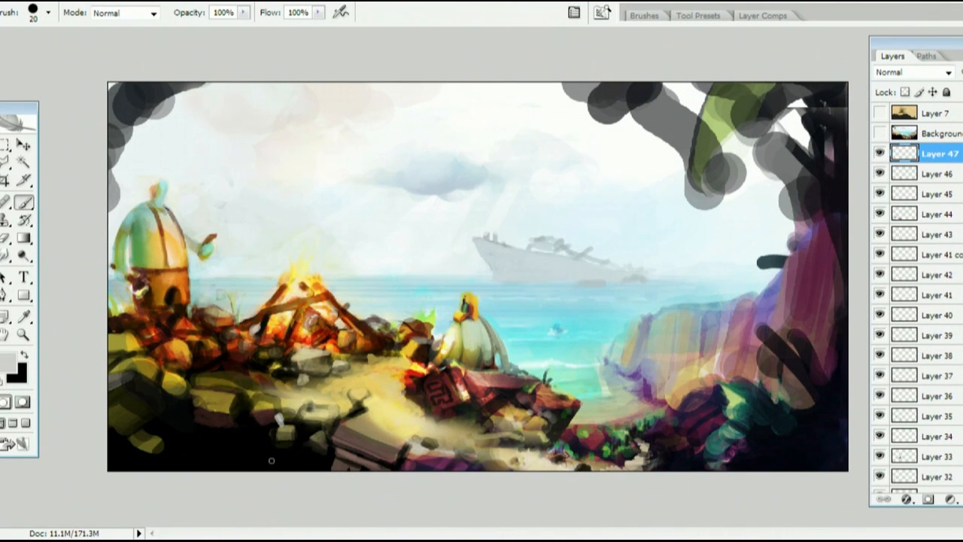
{"action": "left_click", "coordinate": [268, 452], "text": "alt"}
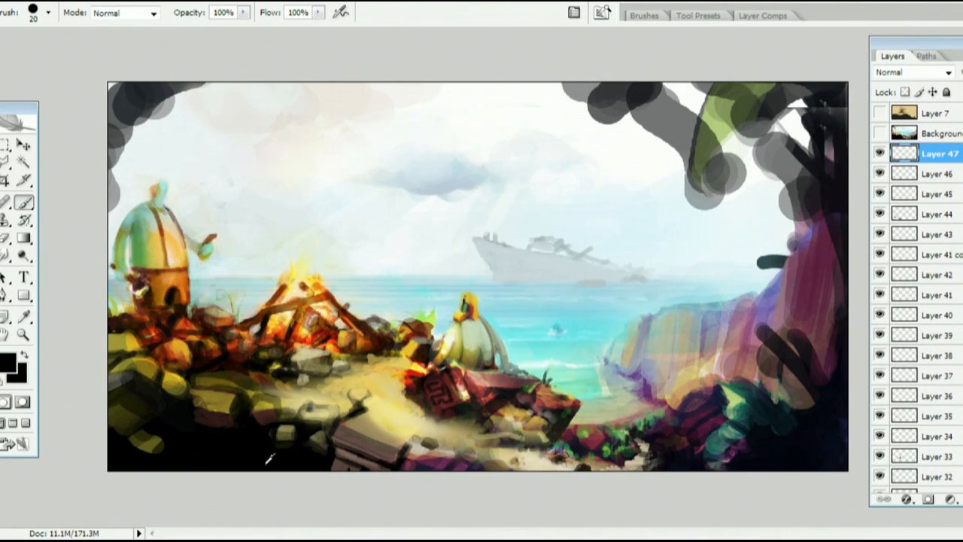
- Refine the foreground crate's top and edges with sampled brown and beige tones
{"action": "left_click", "coordinate": [338, 427], "text": "alt"}
{"action": "left_click", "coordinate": [388, 432], "text": "alt"}
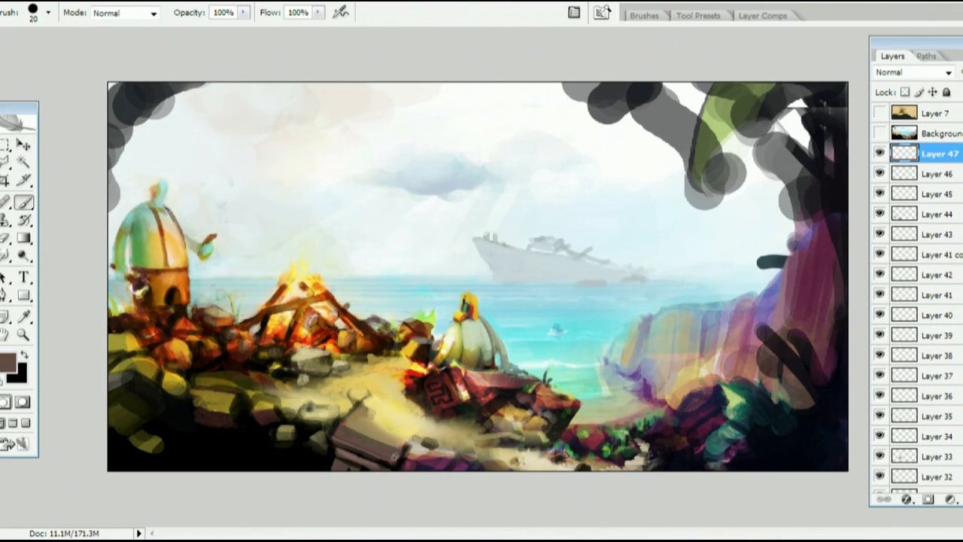
{"action": "left_click", "coordinate": [394, 453], "text": "alt"}
{"action": "left_click", "coordinate": [408, 446], "text": "alt"}
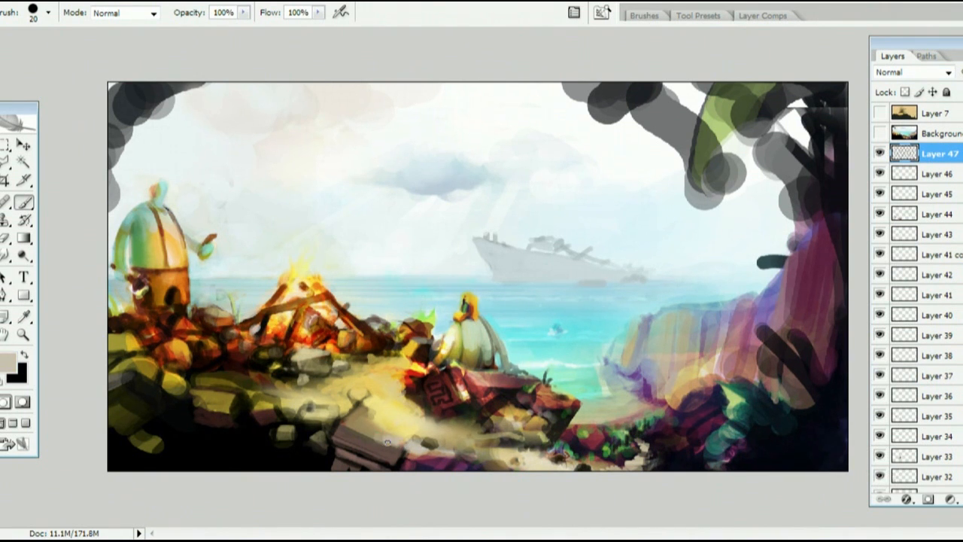
- Touch up the outline around the standing figure's arm and trousers with sampled light blue and teal
{"action": "left_click", "coordinate": [558, 279], "text": "alt"}
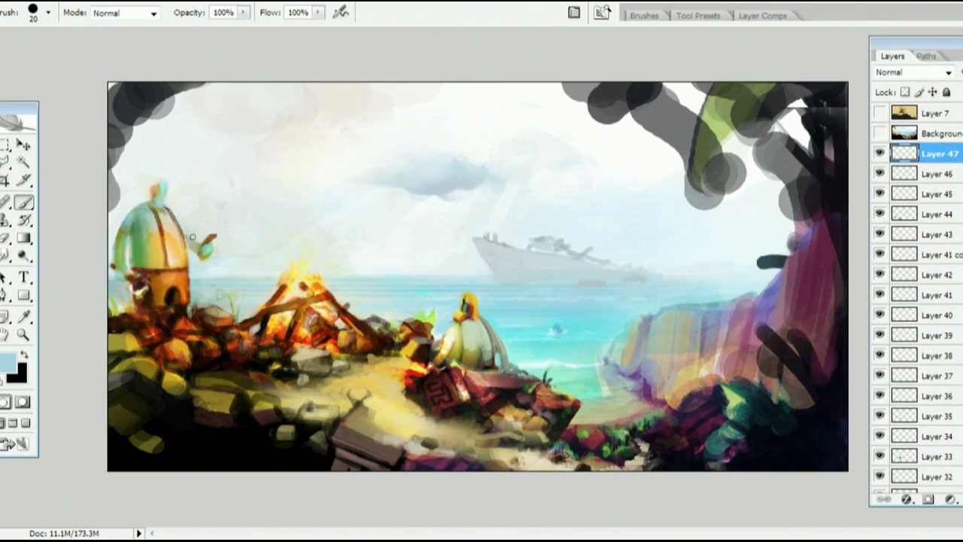
{"action": "left_click", "coordinate": [186, 284], "text": "alt"}
{"action": "left_click", "coordinate": [194, 294], "text": "alt"}
{"action": "left_click_drag", "start_coordinate": [192, 298], "coordinate": [192, 289]}
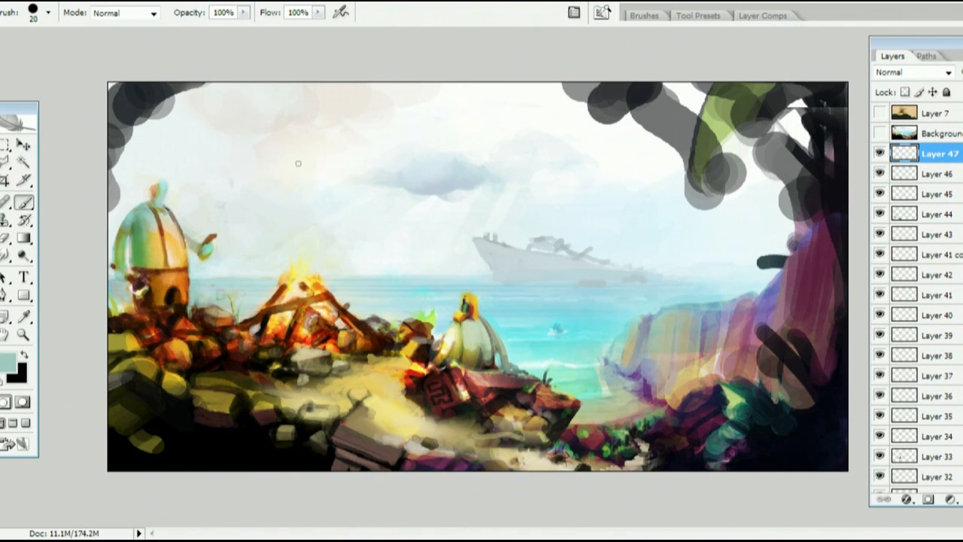
- Reshape the standing figure's head with a 10 px brush and sampled sky colour, and add red sampled from the campfire
{"action": "key", "text": "bracketleft"}
{"action": "left_click", "coordinate": [160, 170], "text": "alt"}
{"action": "left_click_drag", "start_coordinate": [165, 179], "coordinate": [168, 187]}
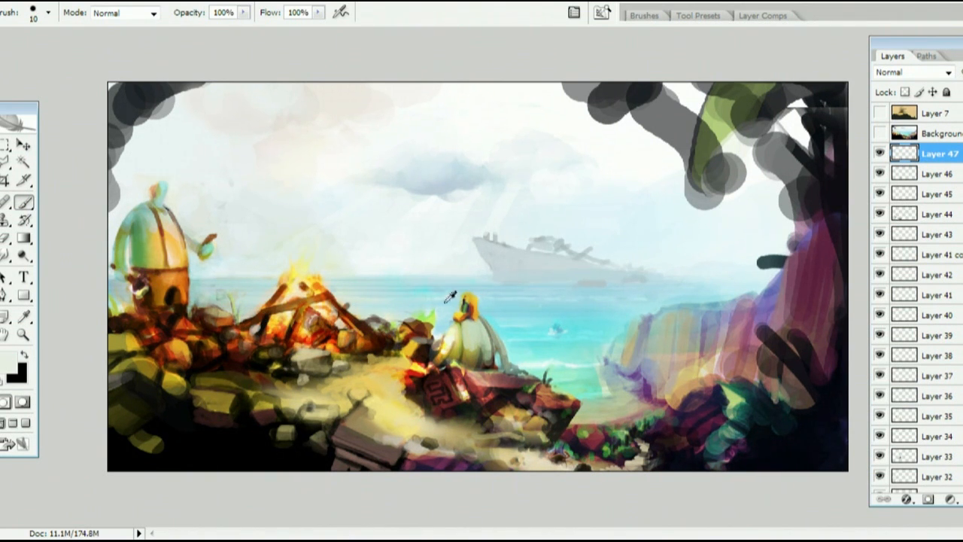
{"action": "left_click", "coordinate": [310, 334], "text": "alt"}
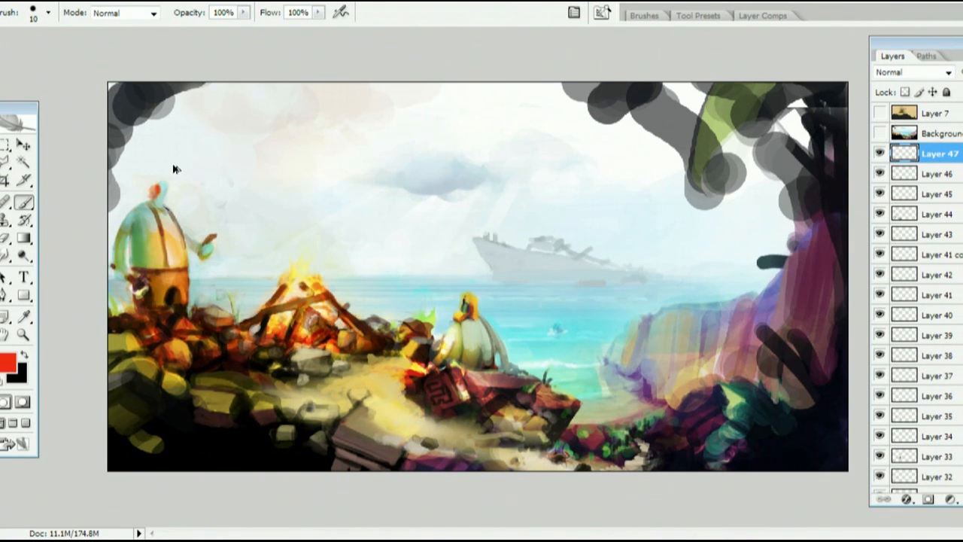
- Undo the red stroke on the standing figure's head and touch up the trousers with sampled brown and near-black
{"action": "key", "text": "ctrl+z"}
{"action": "left_click", "coordinate": [181, 292], "text": "alt"}
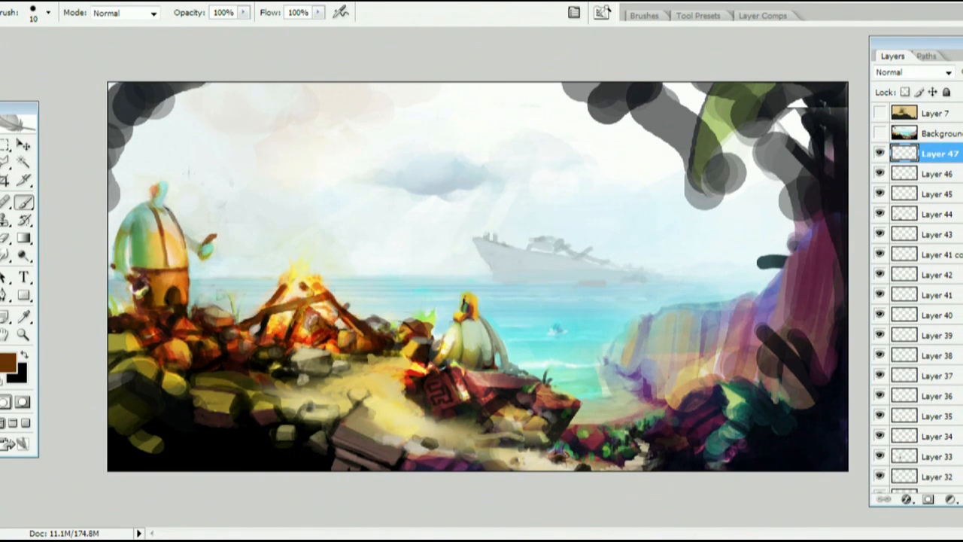
{"action": "key", "text": "bracketright"}
{"action": "left_click", "coordinate": [172, 295], "text": "alt"}
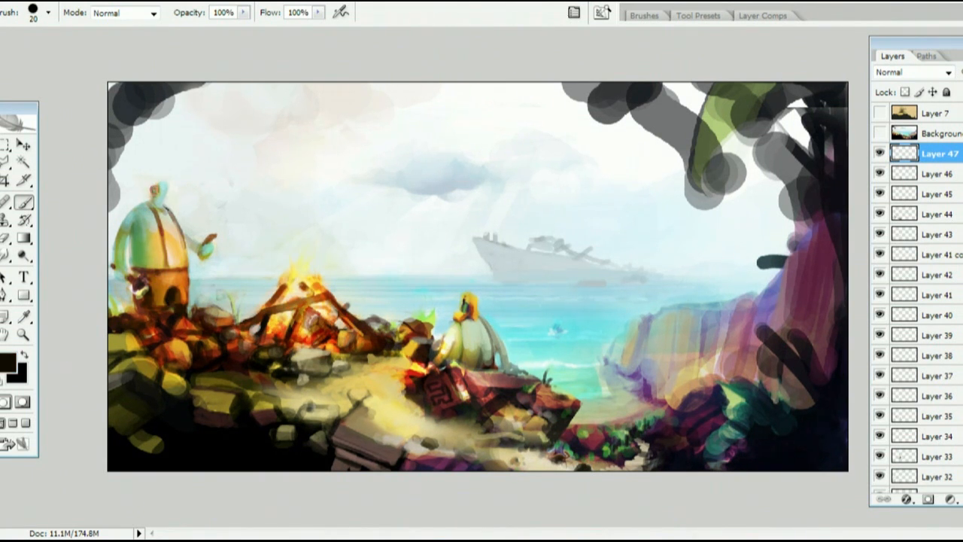
{"action": "key", "text": "bracketleft"}
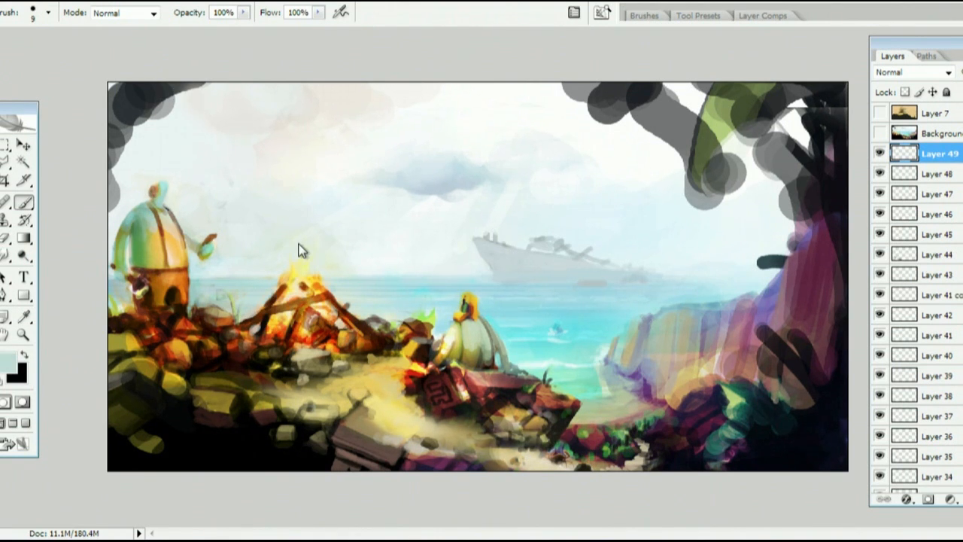
- Paint a carved maze-like pattern on the foreground crate with a 10 px brush, using sampled black and grey-brown
{"action": "key", "text": "bracketright"}
{"action": "key", "text": "bracketright"}
{"action": "key", "text": "bracketright"}
{"action": "key", "text": "bracketright"}
{"action": "key", "text": "bracketright"}
{"action": "key", "text": "bracketleft"}
{"action": "key", "text": "bracketleft"}
{"action": "key", "text": "bracketleft"}
{"action": "key", "text": "bracketleft"}
{"action": "key", "text": "bracketleft"}
{"action": "left_click", "coordinate": [322, 449], "text": "alt"}
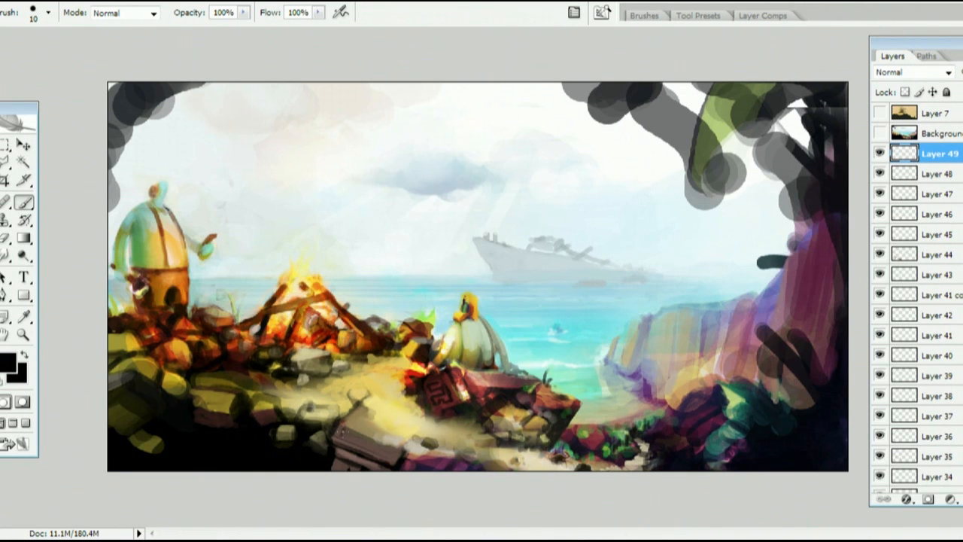
{"action": "left_click", "coordinate": [353, 430], "text": "alt"}
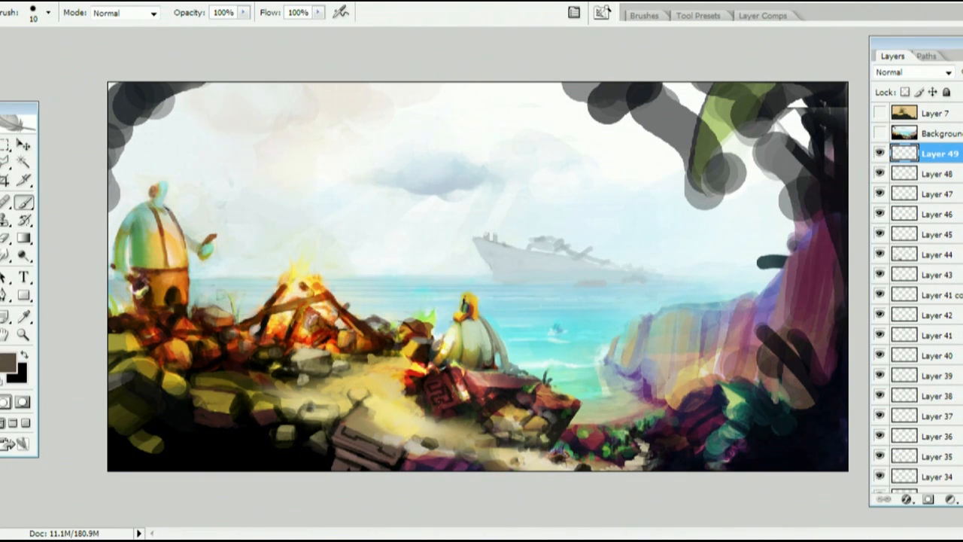
- Cover the foreground crate with muted red on a new layer using a 60 px brush
{"action": "key", "text": "bracketright"}
{"action": "key", "text": "bracketright"}
{"action": "key", "text": "bracketright"}
{"action": "key", "text": "bracketright"}
{"action": "key", "text": "bracketright"}
{"action": "mouse_move", "coordinate": [346, 437]}
{"action": "left_mouse_down"}
{"action": "mouse_move", "coordinate": [352, 475]}
{"action": "mouse_move", "coordinate": [399, 451]}
{"action": "left_mouse_up"}
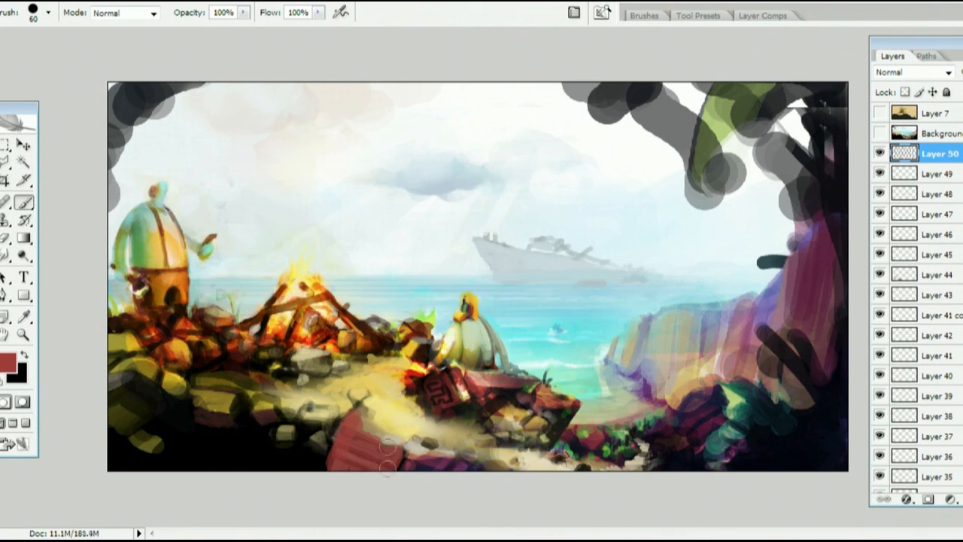
- Set the red crate layer's blending mode to Overlay and tint the crate's edge with sampled purple
{"action": "left_click", "coordinate": [922, 58]}
{"action": "left_click", "coordinate": [886, 56]}
{"action": "left_click", "coordinate": [903, 71]}
{"action": "left_click", "coordinate": [905, 152]}
{"action": "left_click", "coordinate": [902, 72]}
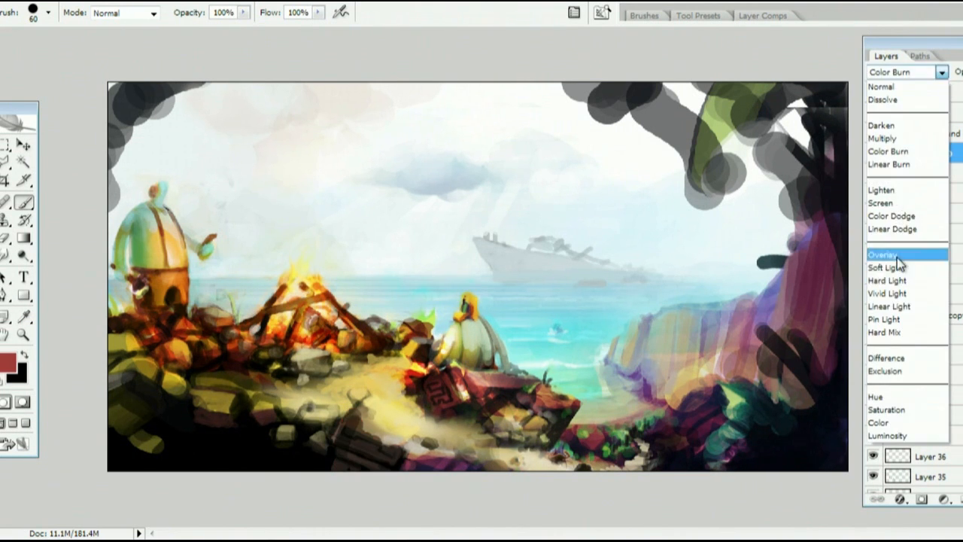
{"action": "left_click", "coordinate": [900, 251]}
{"action": "left_click", "coordinate": [439, 457], "text": "alt"}
{"action": "mouse_move", "coordinate": [390, 449]}
{"action": "left_mouse_down"}
{"action": "mouse_move", "coordinate": [366, 447]}
{"action": "mouse_move", "coordinate": [383, 467]}
{"action": "mouse_move", "coordinate": [338, 442]}
{"action": "mouse_move", "coordinate": [380, 471]}
{"action": "mouse_move", "coordinate": [397, 444]}
{"action": "left_mouse_up"}
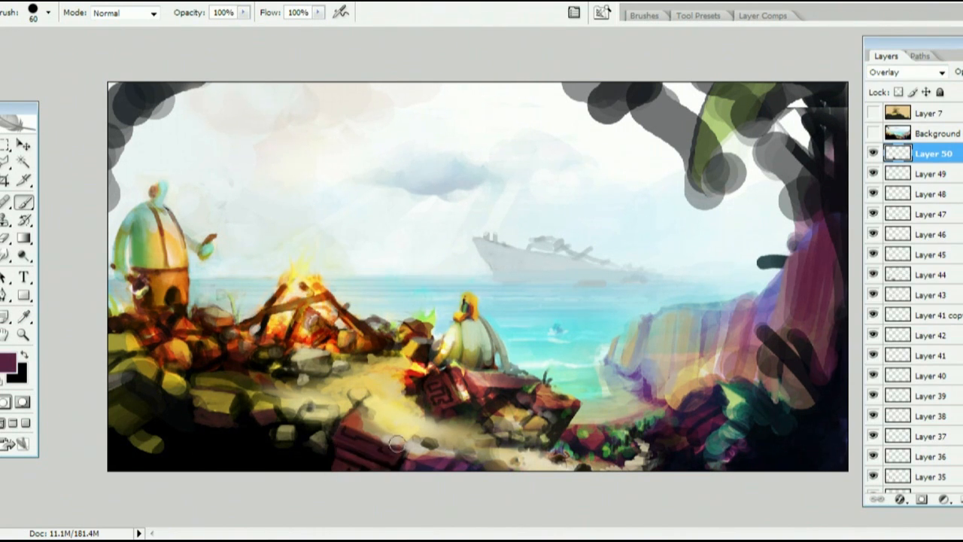
- On a new normal layer, darken the lower-left foreground rocks with sampled blacks and repaint the small stones, reducing the brush to 20 px
{"action": "left_click", "coordinate": [962, 500]}
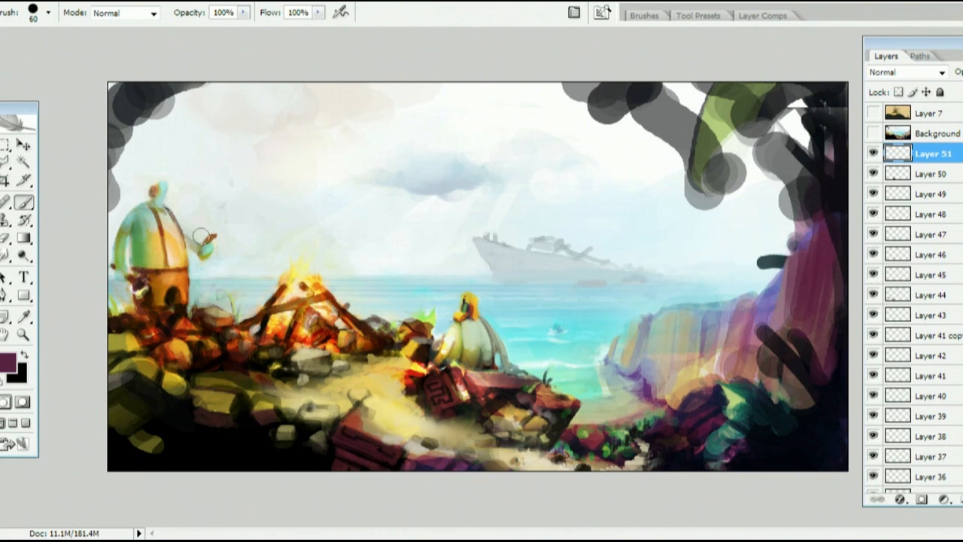
{"action": "left_click", "coordinate": [237, 445], "text": "alt"}
{"action": "mouse_move", "coordinate": [155, 355]}
{"action": "left_mouse_down"}
{"action": "mouse_move", "coordinate": [138, 372]}
{"action": "mouse_move", "coordinate": [151, 388]}
{"action": "mouse_move", "coordinate": [112, 382]}
{"action": "mouse_move", "coordinate": [142, 400]}
{"action": "mouse_move", "coordinate": [119, 424]}
{"action": "mouse_move", "coordinate": [149, 458]}
{"action": "mouse_move", "coordinate": [128, 456]}
{"action": "mouse_move", "coordinate": [161, 451]}
{"action": "mouse_move", "coordinate": [150, 435]}
{"action": "mouse_move", "coordinate": [147, 452]}
{"action": "mouse_move", "coordinate": [143, 444]}
{"action": "mouse_move", "coordinate": [157, 453]}
{"action": "left_mouse_up"}
{"action": "left_click", "coordinate": [191, 442], "text": "alt"}
{"action": "left_click", "coordinate": [215, 440], "text": "alt"}
{"action": "left_click", "coordinate": [143, 458], "text": "alt"}
{"action": "left_click", "coordinate": [199, 361], "text": "alt"}
{"action": "left_click", "coordinate": [167, 364], "text": "alt"}
{"action": "key", "text": "bracketleft"}
{"action": "key", "text": "bracketleft"}
{"action": "key", "text": "bracketleft"}
{"action": "left_click", "coordinate": [158, 444], "text": "alt"}
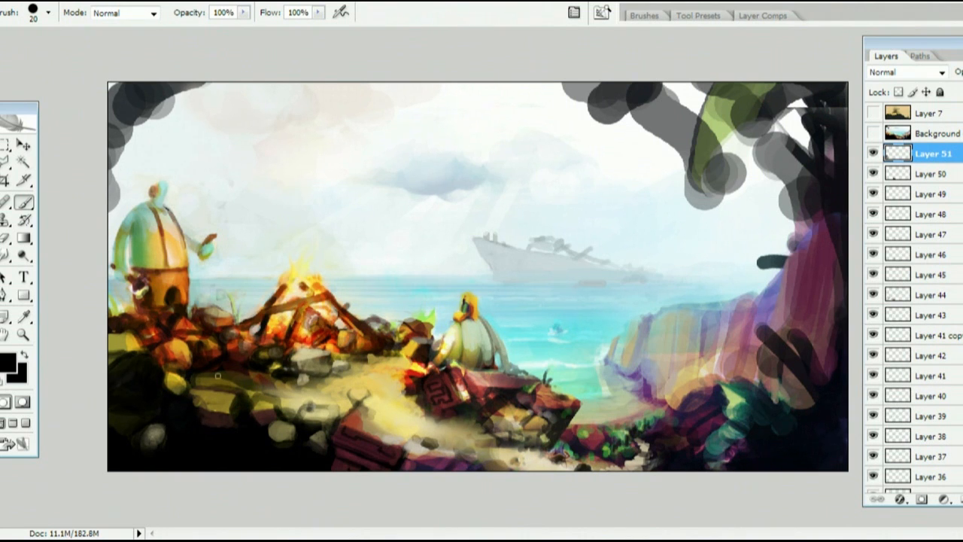
- Paint a small light-green plant among the left foreground rocks, and add grey tones to the dark boulder on a new layer
{"action": "left_click", "coordinate": [427, 316], "text": "alt"}
{"action": "mouse_move", "coordinate": [186, 399]}
{"action": "left_mouse_down"}
{"action": "mouse_move", "coordinate": [200, 393]}
{"action": "mouse_move", "coordinate": [185, 401]}
{"action": "left_mouse_up"}
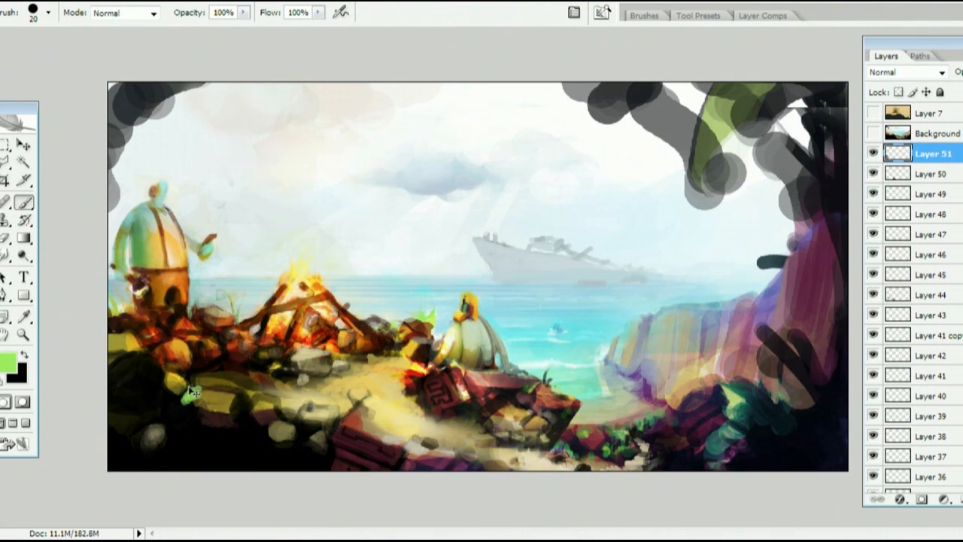
{"action": "key", "text": "ctrl+shift+alt+n"}
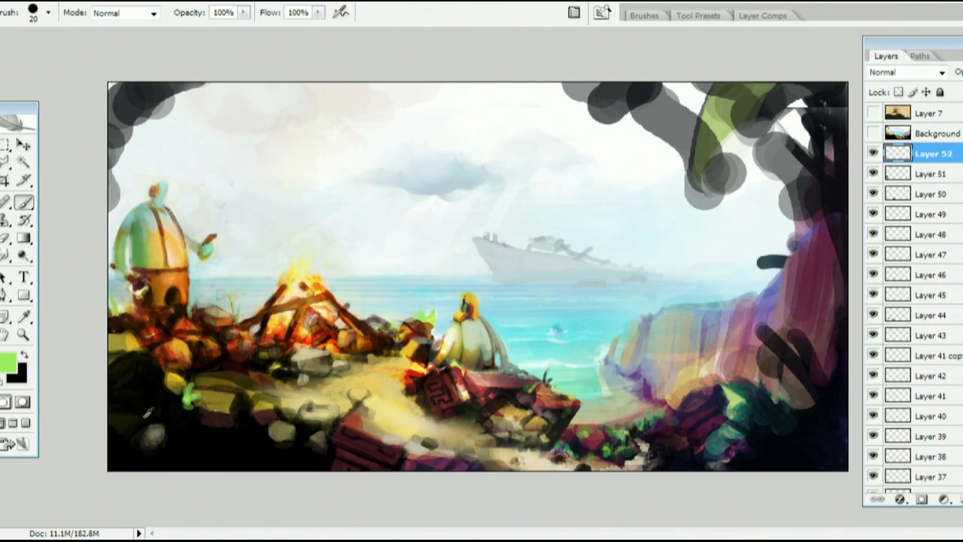
{"action": "left_click", "coordinate": [173, 427], "text": "alt"}
{"action": "mouse_move", "coordinate": [154, 376]}
{"action": "left_mouse_down"}
{"action": "mouse_move", "coordinate": [143, 354]}
{"action": "mouse_move", "coordinate": [133, 354]}
{"action": "mouse_move", "coordinate": [148, 374]}
{"action": "mouse_move", "coordinate": [131, 353]}
{"action": "mouse_move", "coordinate": [154, 359]}
{"action": "mouse_move", "coordinate": [147, 365]}
{"action": "mouse_move", "coordinate": [158, 375]}
{"action": "left_mouse_up"}
{"action": "left_click", "coordinate": [143, 379], "text": "alt"}
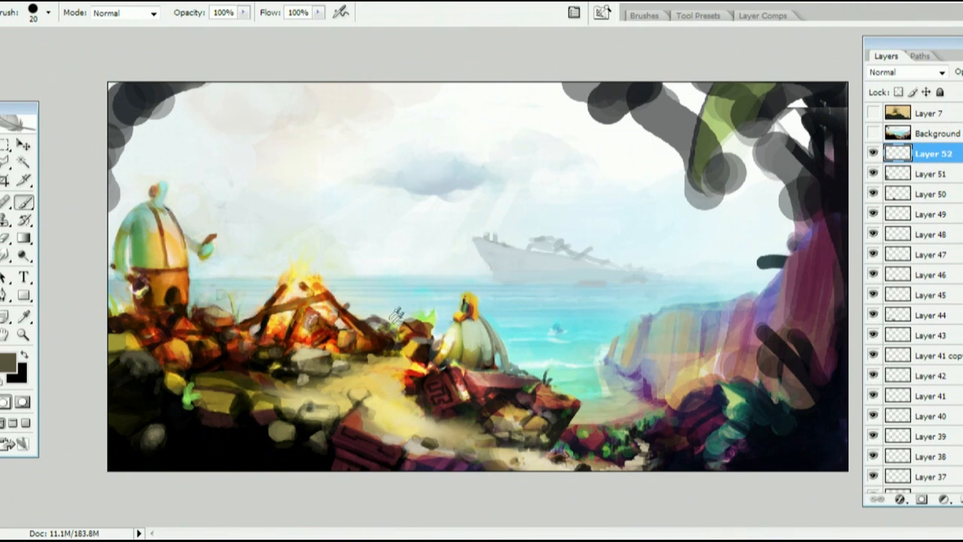
- Paint pale beige tops on the stones below the standing figure with a 20 px brush and sampled sand colour
{"action": "left_click", "coordinate": [444, 419], "text": "alt"}
{"action": "left_click", "coordinate": [453, 411], "text": "alt"}
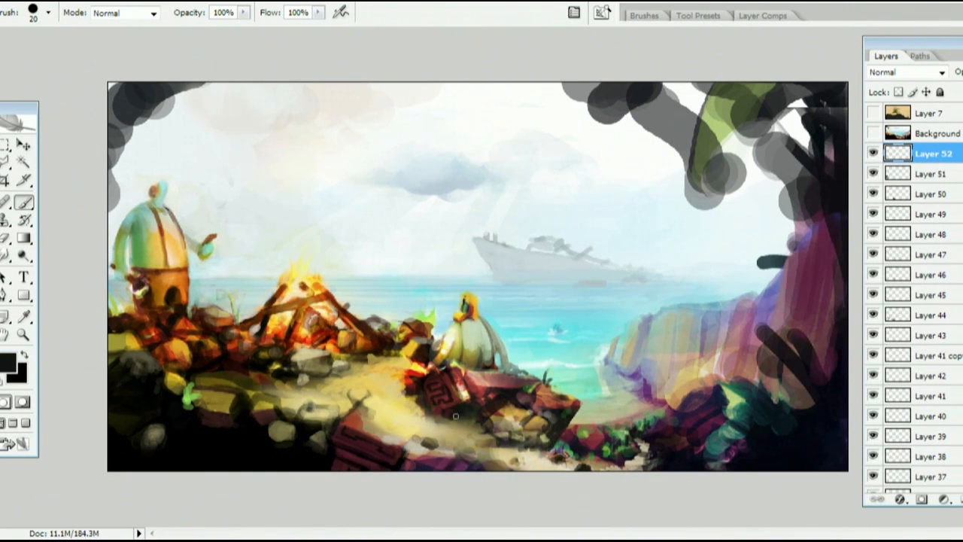
{"action": "left_click", "coordinate": [428, 414], "text": "alt"}
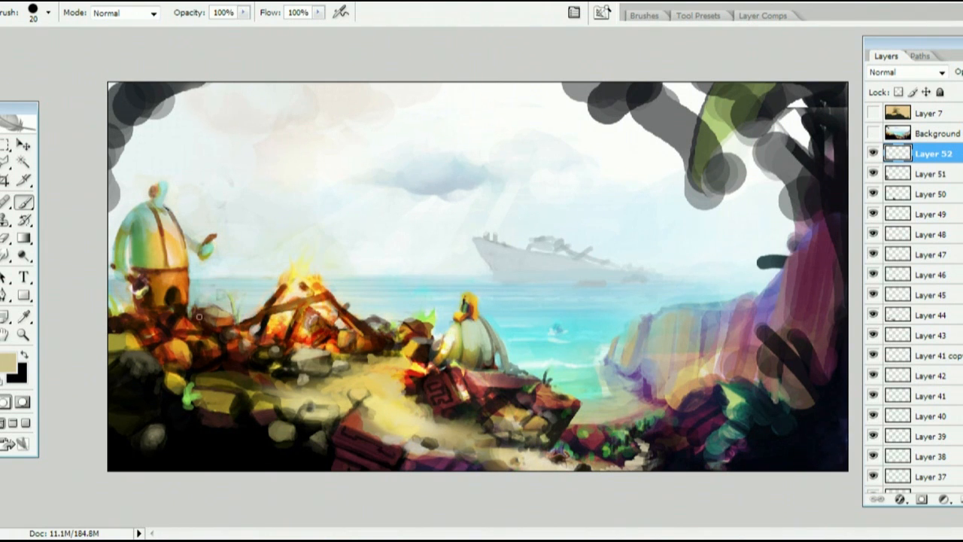
{"action": "mouse_move", "coordinate": [215, 338]}
{"action": "left_mouse_down"}
{"action": "mouse_move", "coordinate": [172, 341]}
{"action": "mouse_move", "coordinate": [249, 275]}
{"action": "mouse_move", "coordinate": [163, 336]}
{"action": "mouse_move", "coordinate": [172, 326]}
{"action": "mouse_move", "coordinate": [125, 324]}
{"action": "left_mouse_up"}
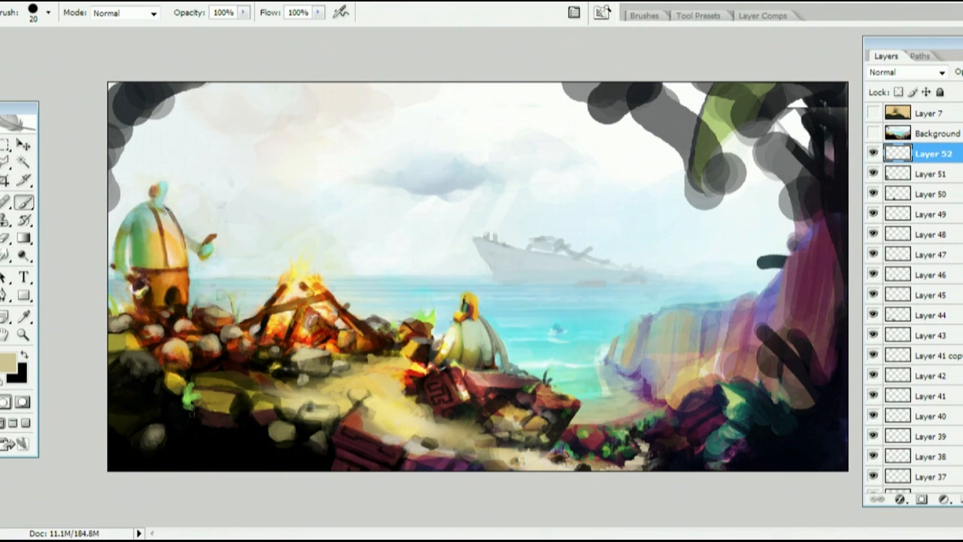
- Shade the pale stones between the standing figure and the campfire with sampled black and stone tones
{"action": "left_click", "coordinate": [223, 474], "text": "alt"}
{"action": "mouse_move", "coordinate": [228, 328]}
{"action": "left_mouse_down"}
{"action": "mouse_move", "coordinate": [203, 350]}
{"action": "mouse_move", "coordinate": [180, 328]}
{"action": "mouse_move", "coordinate": [221, 337]}
{"action": "mouse_move", "coordinate": [213, 344]}
{"action": "mouse_move", "coordinate": [231, 332]}
{"action": "left_mouse_up"}
{"action": "left_click", "coordinate": [184, 329], "text": "alt"}
{"action": "left_click", "coordinate": [223, 331], "text": "alt"}
{"action": "left_click", "coordinate": [239, 348], "text": "alt"}
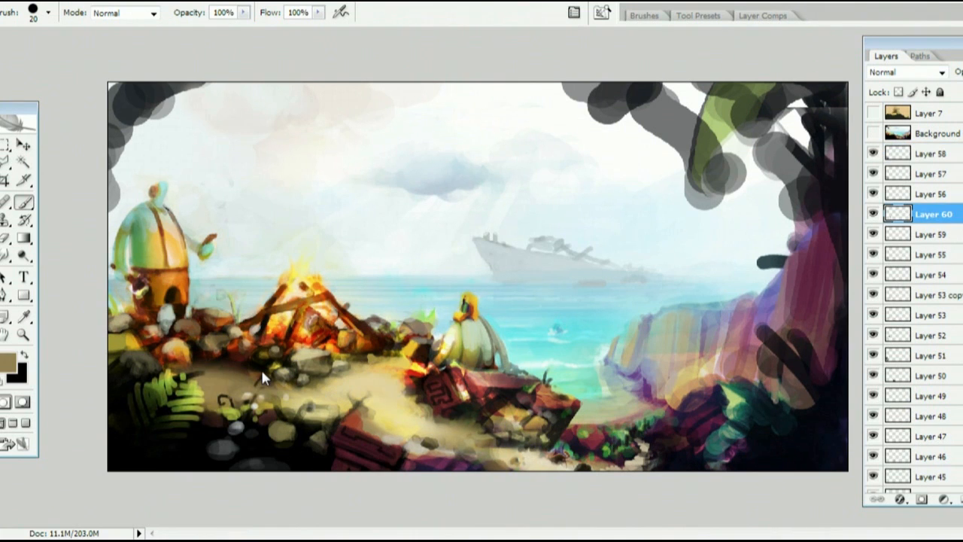
- Paint over the dark branch stub beside the purple cliff with sampled sky whites and pale blues
{"action": "left_click", "coordinate": [786, 252], "text": "alt"}
{"action": "left_click", "coordinate": [789, 235], "text": "alt"}
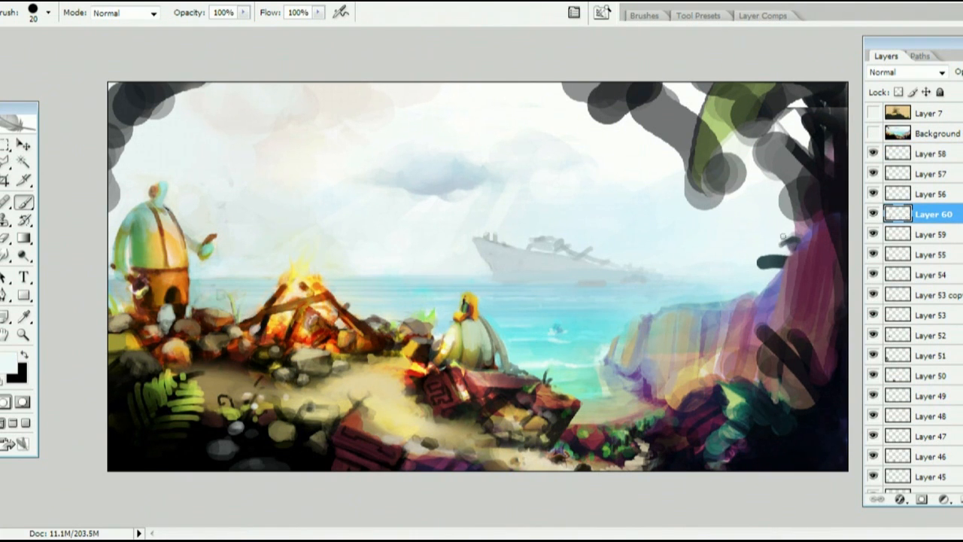
{"action": "mouse_move", "coordinate": [787, 239]}
{"action": "left_mouse_down"}
{"action": "mouse_move", "coordinate": [765, 248]}
{"action": "mouse_move", "coordinate": [786, 263]}
{"action": "left_mouse_up"}
{"action": "left_click", "coordinate": [770, 246], "text": "alt"}
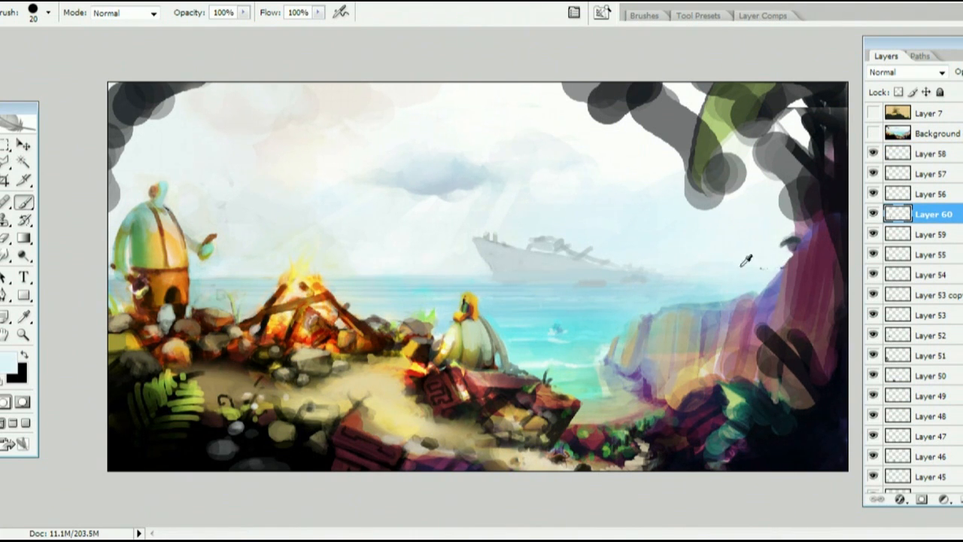
{"action": "left_click", "coordinate": [706, 261], "text": "alt"}
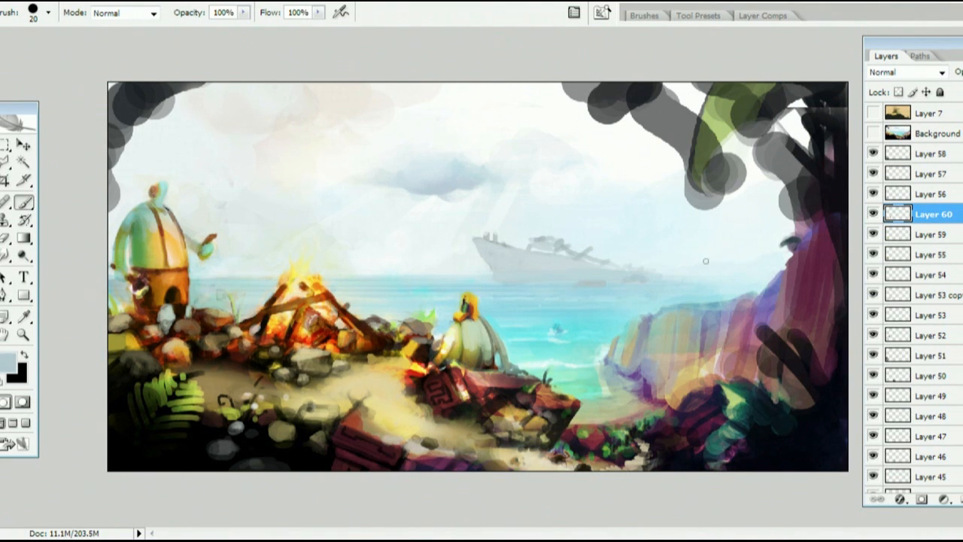
{"action": "mouse_move", "coordinate": [781, 253]}
{"action": "left_mouse_down"}
{"action": "mouse_move", "coordinate": [754, 269]}
{"action": "mouse_move", "coordinate": [778, 266]}
{"action": "mouse_move", "coordinate": [790, 248]}
{"action": "mouse_move", "coordinate": [762, 269]}
{"action": "left_mouse_up"}
{"action": "left_click", "coordinate": [776, 259], "text": "alt"}
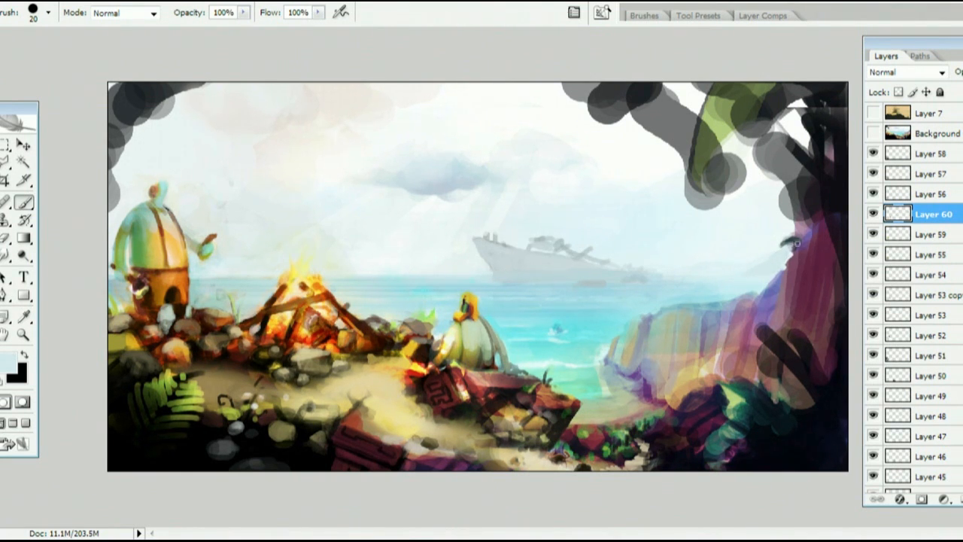
{"action": "left_click", "coordinate": [764, 262], "text": "alt"}
- Rework the cliff's foot above the dark shrubs with purples and neighbouring tones sampled from the cliff
{"action": "left_click", "coordinate": [694, 366], "text": "alt"}
{"action": "left_click", "coordinate": [705, 366], "text": "alt"}
{"action": "left_click", "coordinate": [694, 370], "text": "alt"}
{"action": "left_click", "coordinate": [651, 384], "text": "alt"}
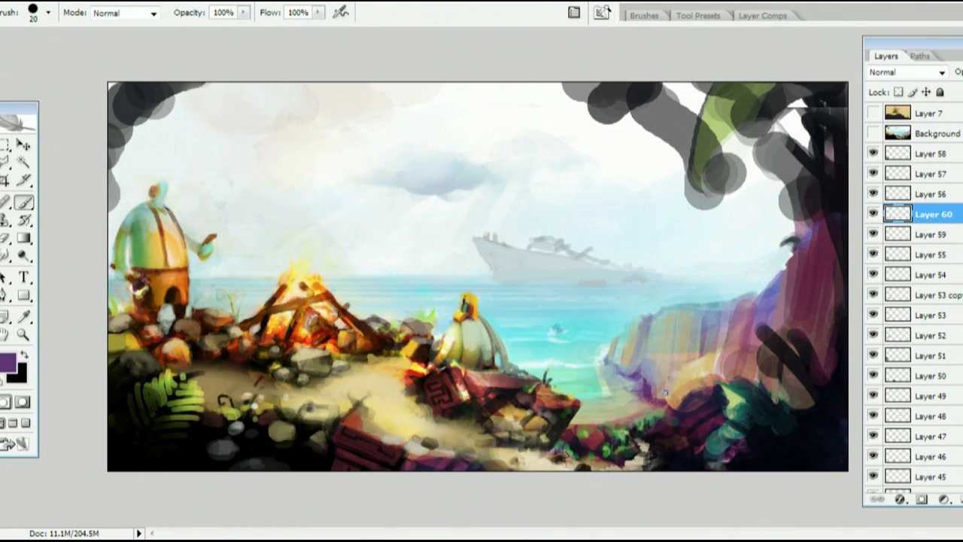
{"action": "mouse_move", "coordinate": [665, 381]}
{"action": "left_mouse_down"}
{"action": "mouse_move", "coordinate": [659, 404]}
{"action": "mouse_move", "coordinate": [673, 403]}
{"action": "mouse_move", "coordinate": [685, 372]}
{"action": "mouse_move", "coordinate": [660, 411]}
{"action": "mouse_move", "coordinate": [676, 377]}
{"action": "mouse_move", "coordinate": [660, 403]}
{"action": "mouse_move", "coordinate": [689, 401]}
{"action": "mouse_move", "coordinate": [683, 395]}
{"action": "mouse_move", "coordinate": [671, 413]}
{"action": "mouse_move", "coordinate": [693, 374]}
{"action": "mouse_move", "coordinate": [664, 415]}
{"action": "mouse_move", "coordinate": [712, 370]}
{"action": "left_mouse_up"}
{"action": "left_click", "coordinate": [683, 387], "text": "alt"}
{"action": "left_click", "coordinate": [688, 376], "text": "alt"}
{"action": "left_click", "coordinate": [689, 387], "text": "alt"}
{"action": "left_click", "coordinate": [651, 355], "text": "alt"}
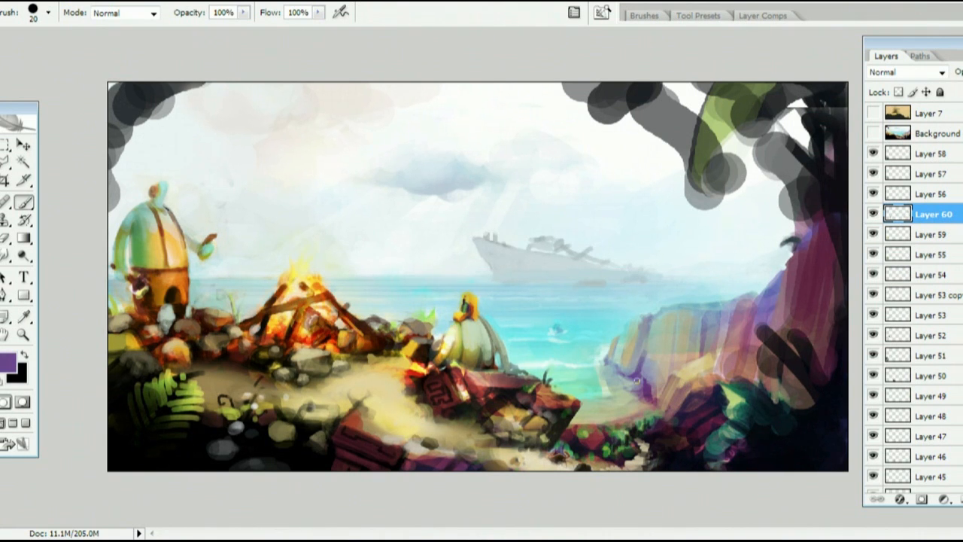
- Refine the shoreline edge between the cliff's foot and the dark shrubs with sampled dark and muted green tones
{"action": "left_click", "coordinate": [645, 346], "text": "alt"}
{"action": "left_click", "coordinate": [676, 431], "text": "alt"}
{"action": "mouse_move", "coordinate": [684, 384]}
{"action": "left_mouse_down"}
{"action": "mouse_move", "coordinate": [663, 418]}
{"action": "mouse_move", "coordinate": [668, 411]}
{"action": "left_mouse_up"}
{"action": "left_click", "coordinate": [661, 411], "text": "alt"}
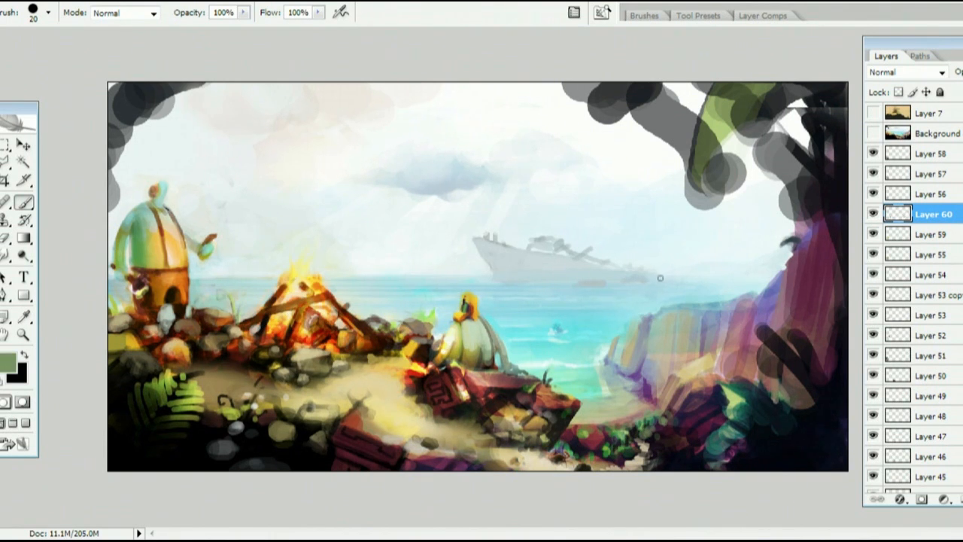
- Add details to the small shrubs near the shoreline with sampled dark red and green, reducing the brush to 10 px
{"action": "left_click", "coordinate": [594, 428], "text": "alt"}
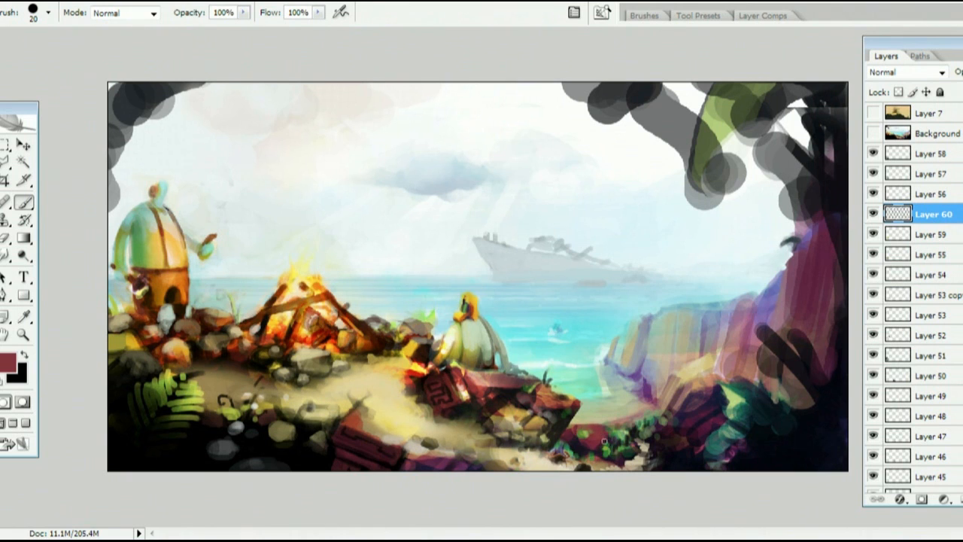
{"action": "left_click", "coordinate": [585, 419], "text": "alt"}
{"action": "left_click", "coordinate": [592, 427], "text": "alt"}
{"action": "key", "text": "bracketleft"}
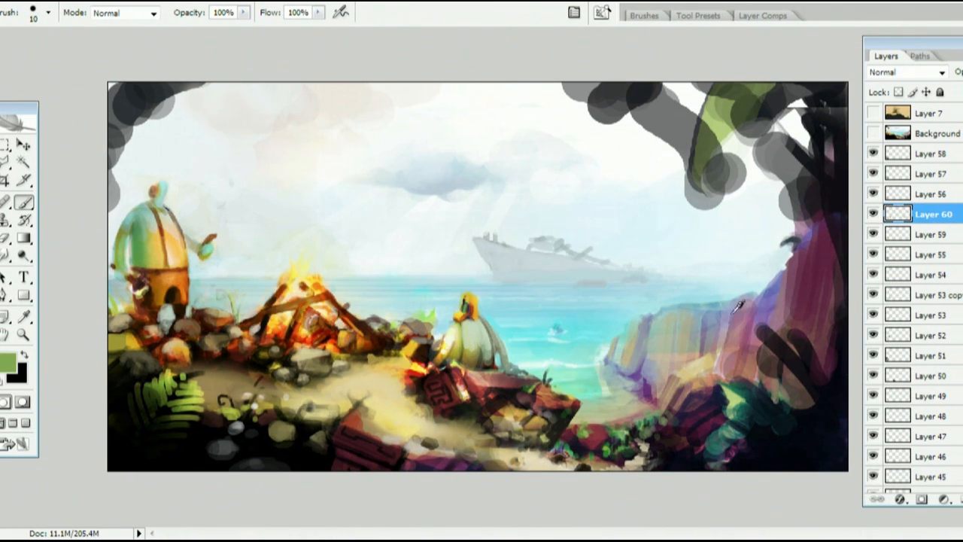
- Touch up the cliff's foot directly above the shrubs with a 10 px brush and sampled beige and brownish pink
{"action": "left_click", "coordinate": [710, 356], "text": "alt"}
{"action": "left_click", "coordinate": [695, 358], "text": "alt"}
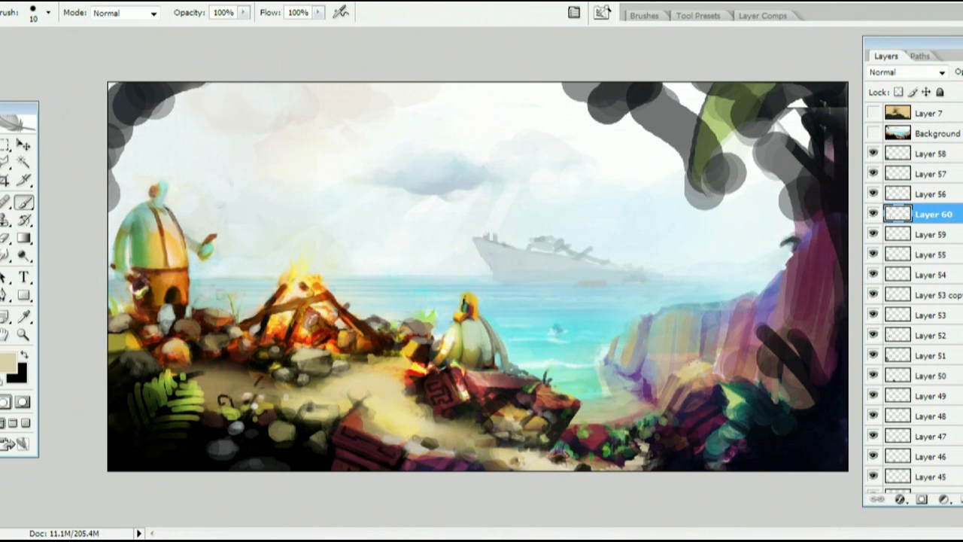
{"action": "left_click_drag", "start_coordinate": [701, 362], "coordinate": [712, 362]}
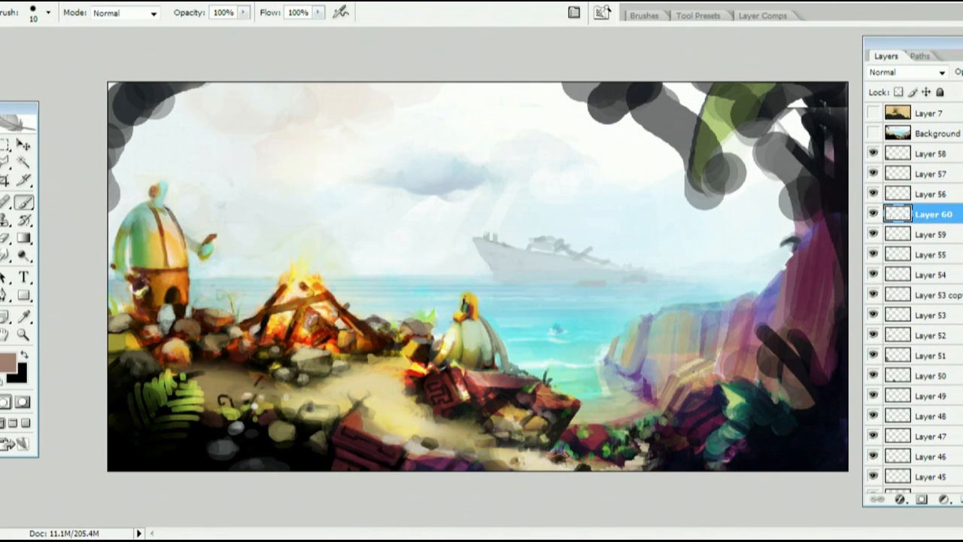
{"action": "left_click", "coordinate": [696, 360], "text": "alt"}
- Compare the painting with and without Layer 60, and erase some of its strokes at the cliff's foot
{"action": "left_click", "coordinate": [873, 214]}
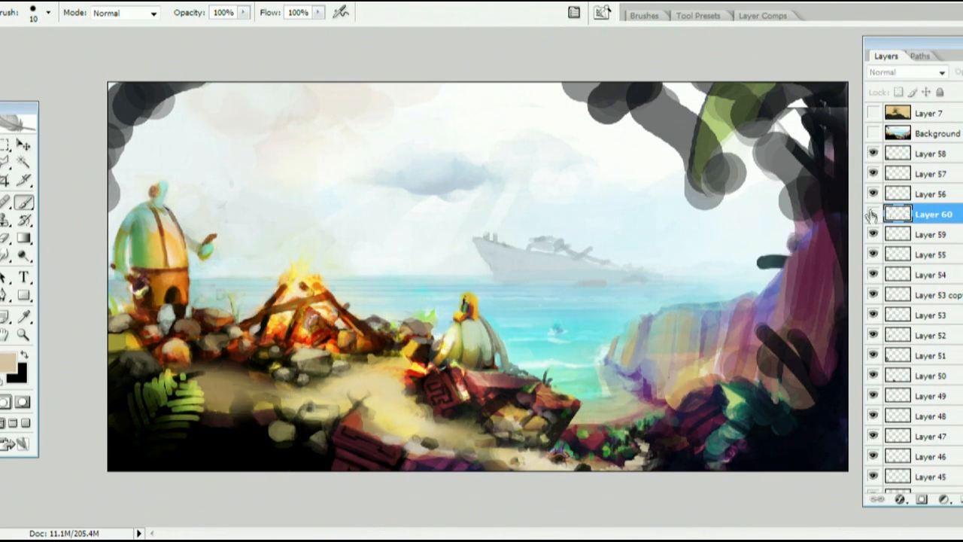
{"action": "left_click", "coordinate": [873, 214]}
{"action": "key", "text": "e"}
{"action": "left_click_drag", "start_coordinate": [696, 361], "coordinate": [671, 376]}
{"action": "key", "text": "b"}
- Add a layer above Layer 58 and repaint the cliff's lower face with a 20 px brush in sampled lavender, grey-green and mauve
{"action": "left_click", "coordinate": [942, 157]}
{"action": "key", "text": "ctrl+shift+alt+n"}
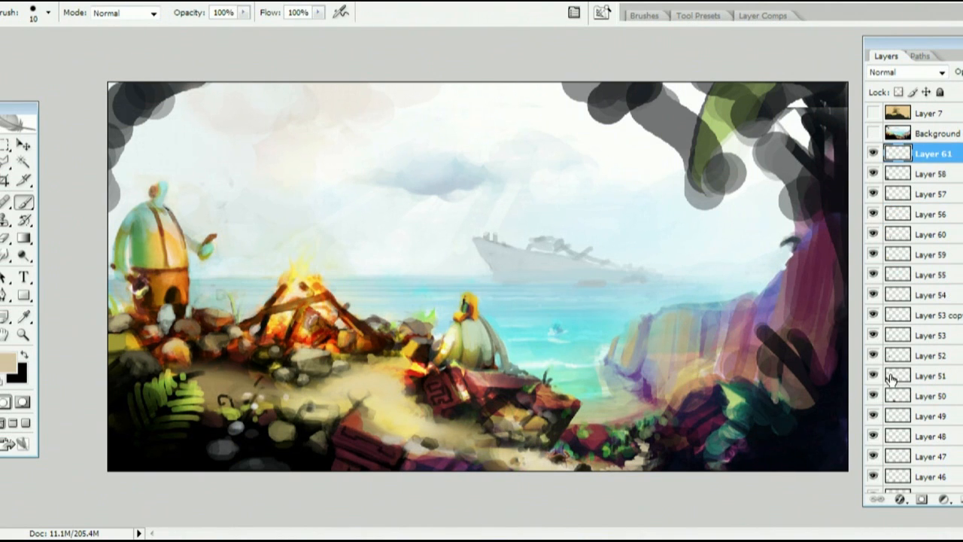
{"action": "key", "text": "bracketright"}
{"action": "left_click", "coordinate": [653, 366], "text": "alt"}
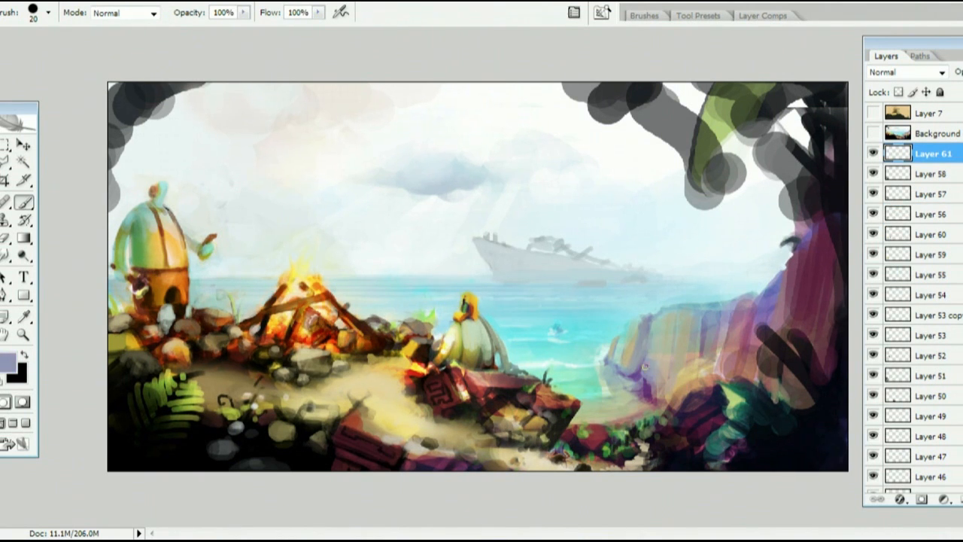
{"action": "left_click", "coordinate": [655, 342], "text": "alt"}
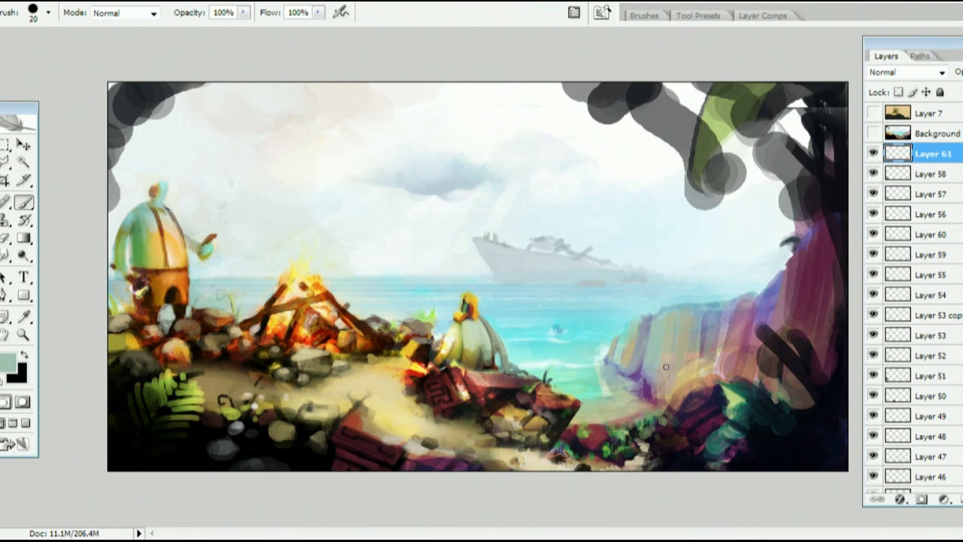
{"action": "left_click", "coordinate": [562, 314], "text": "alt"}
{"action": "left_click", "coordinate": [651, 390], "text": "alt"}
{"action": "left_click", "coordinate": [699, 331], "text": "alt"}
{"action": "left_click", "coordinate": [707, 342], "text": "alt"}
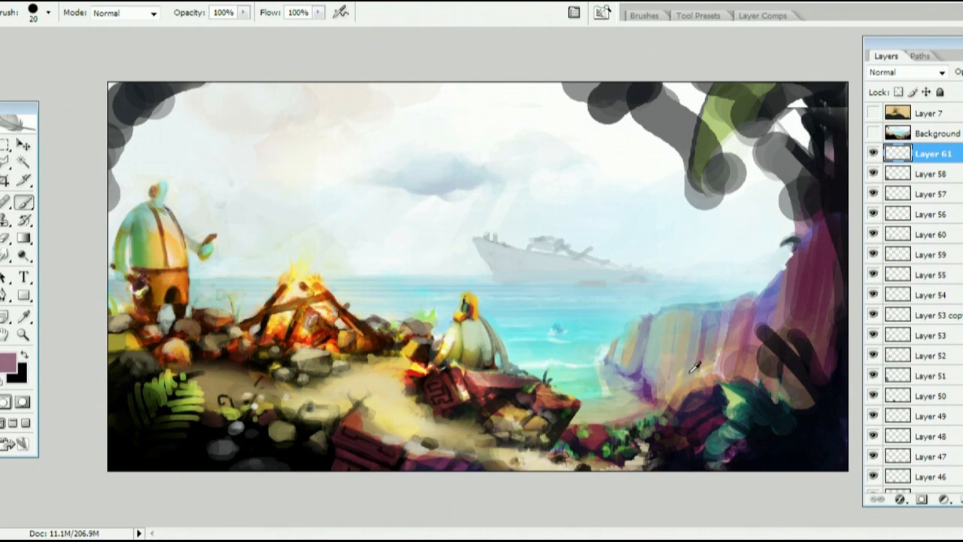
- Refine the cliff's foot and the shoreline beside the shrubs with sampled beige and light brown
{"action": "left_click", "coordinate": [694, 367], "text": "alt"}
{"action": "left_click", "coordinate": [696, 372], "text": "alt"}
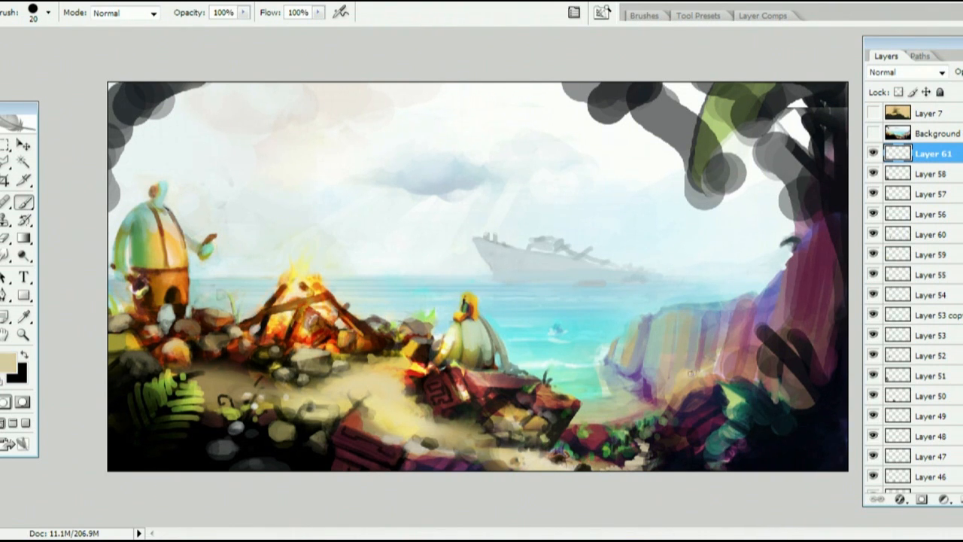
{"action": "left_click", "coordinate": [690, 359], "text": "alt"}
{"action": "left_click", "coordinate": [798, 328], "text": "alt"}
{"action": "left_click_drag", "start_coordinate": [691, 377], "coordinate": [669, 400]}
{"action": "left_click", "coordinate": [668, 402], "text": "alt"}
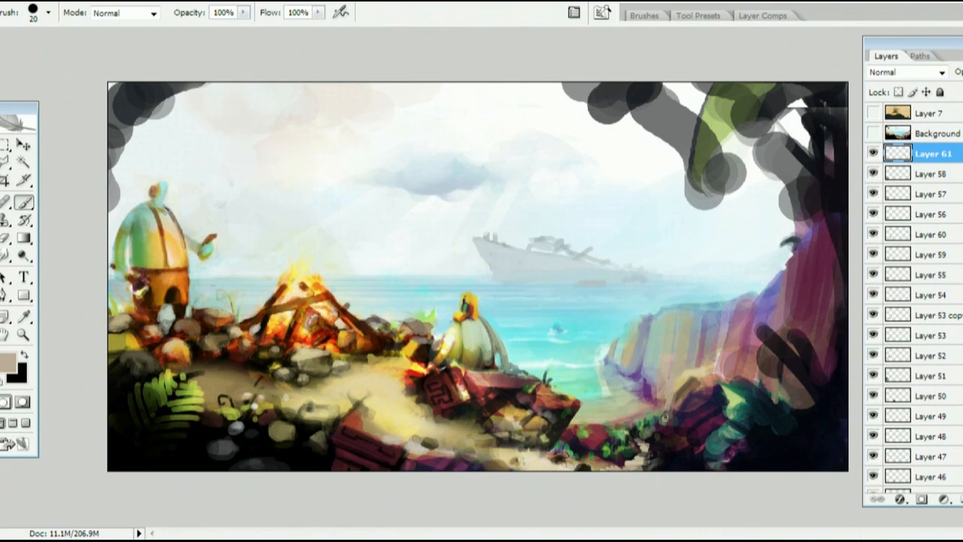
- Touch up the cliff's foot above the shrubs with sampled colours, and pick white from the sky for a 10 px brush
{"action": "left_click", "coordinate": [751, 375], "text": "alt"}
{"action": "mouse_move", "coordinate": [719, 372]}
{"action": "left_mouse_down"}
{"action": "mouse_move", "coordinate": [685, 401]}
{"action": "mouse_move", "coordinate": [680, 377]}
{"action": "left_mouse_up"}
{"action": "left_click", "coordinate": [691, 377], "text": "alt"}
{"action": "left_click", "coordinate": [633, 189], "text": "alt"}
{"action": "key", "text": "["}
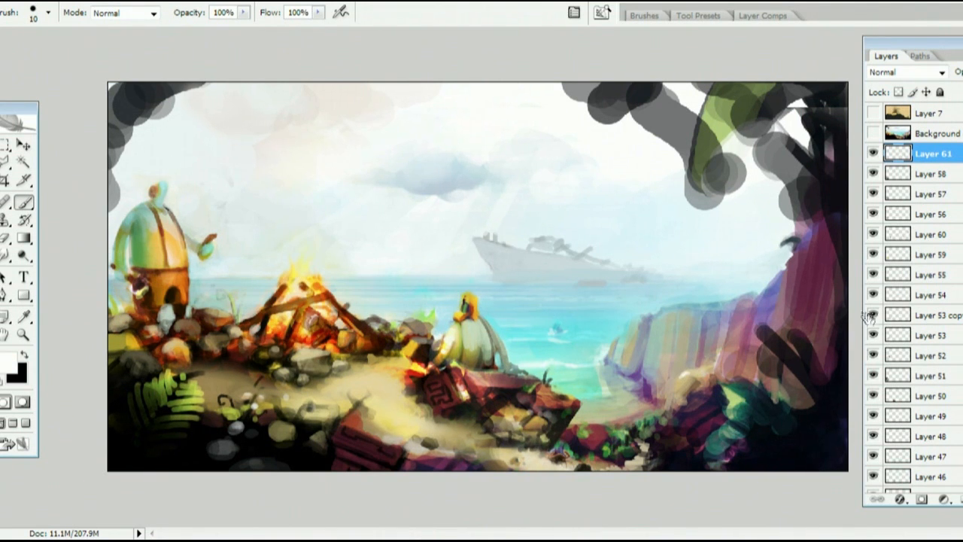
- Add a layer above Layer 61 and touch up the cliff's foot with sampled mauve and brownish pink
{"action": "key", "text": "ctrl+shift+alt+n"}
{"action": "left_click", "coordinate": [681, 364], "text": "alt"}
{"action": "left_click", "coordinate": [659, 382], "text": "alt"}
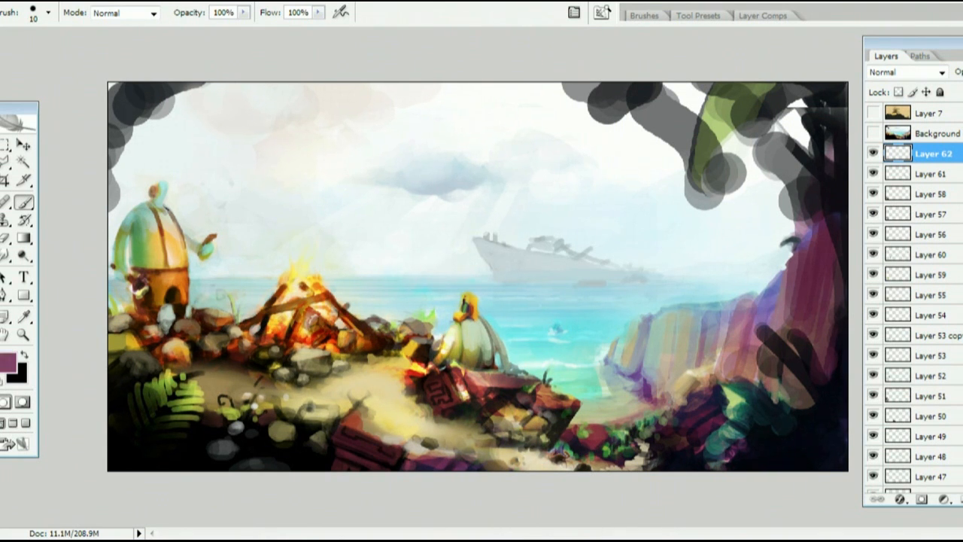
{"action": "left_click", "coordinate": [670, 387], "text": "alt"}
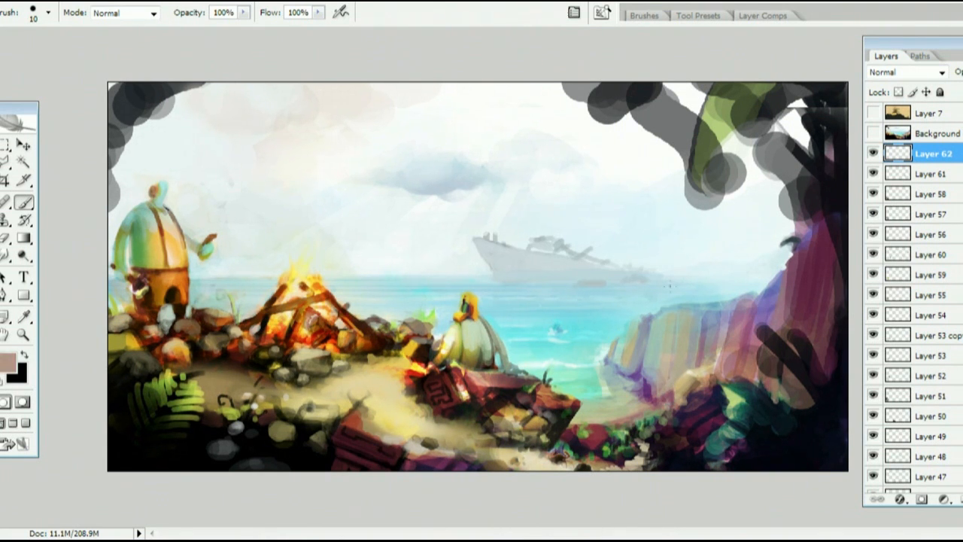
- Refine the cliff's face and foot with small strokes in sampled purple and greyish beige
{"action": "left_click", "coordinate": [667, 321], "text": "alt"}
{"action": "left_click", "coordinate": [682, 329], "text": "alt"}
{"action": "left_click", "coordinate": [707, 337], "text": "alt"}
{"action": "left_click", "coordinate": [650, 385], "text": "alt"}
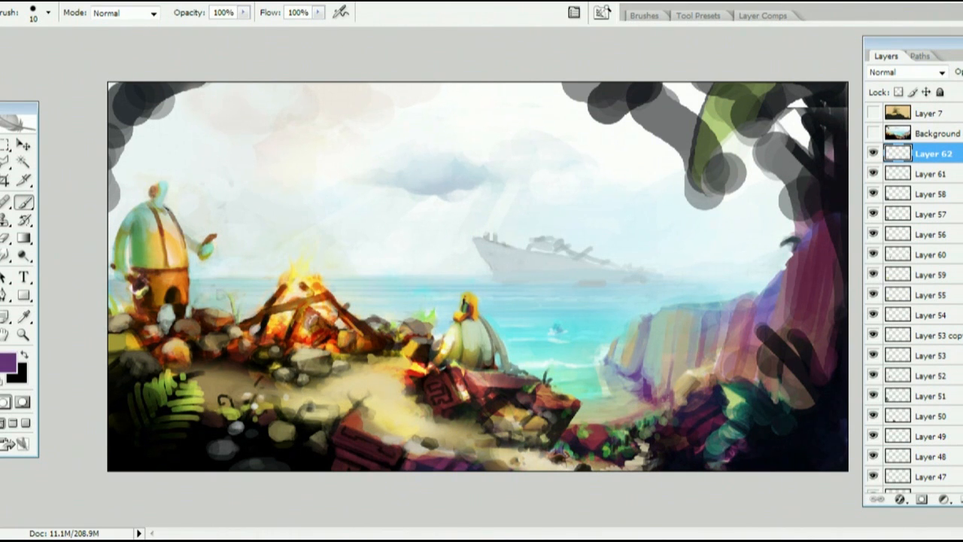
{"action": "left_click", "coordinate": [684, 349], "text": "alt"}
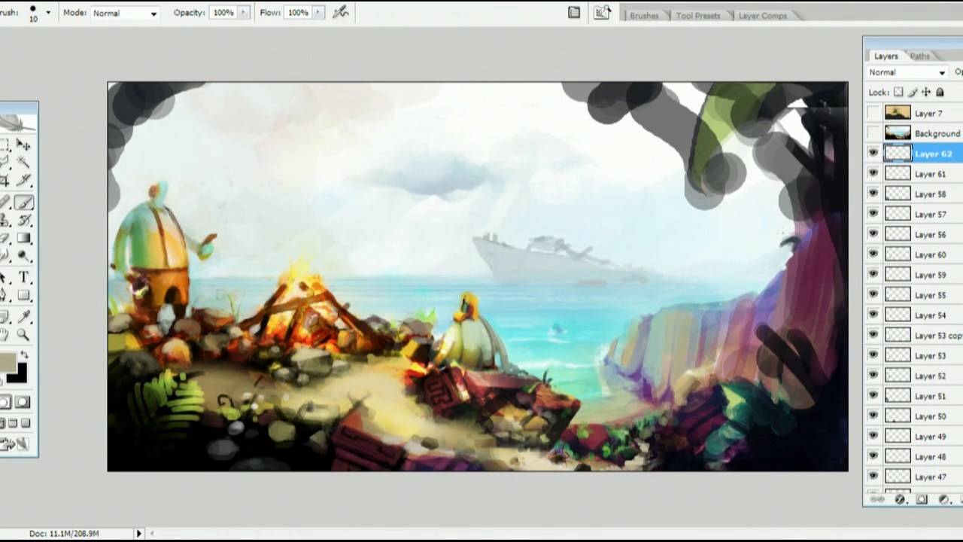
{"action": "left_click", "coordinate": [695, 307], "text": "alt"}
{"action": "left_click", "coordinate": [651, 378], "text": "alt"}
- Add a layer above Layer 62, paint a purple patch on the cliff's upper edge, and fade it with a 125 px eraser
{"action": "key", "text": "ctrl+shift+alt+n"}
{"action": "mouse_move", "coordinate": [679, 306]}
{"action": "left_mouse_down"}
{"action": "mouse_move", "coordinate": [683, 321]}
{"action": "mouse_move", "coordinate": [695, 315]}
{"action": "left_mouse_up"}
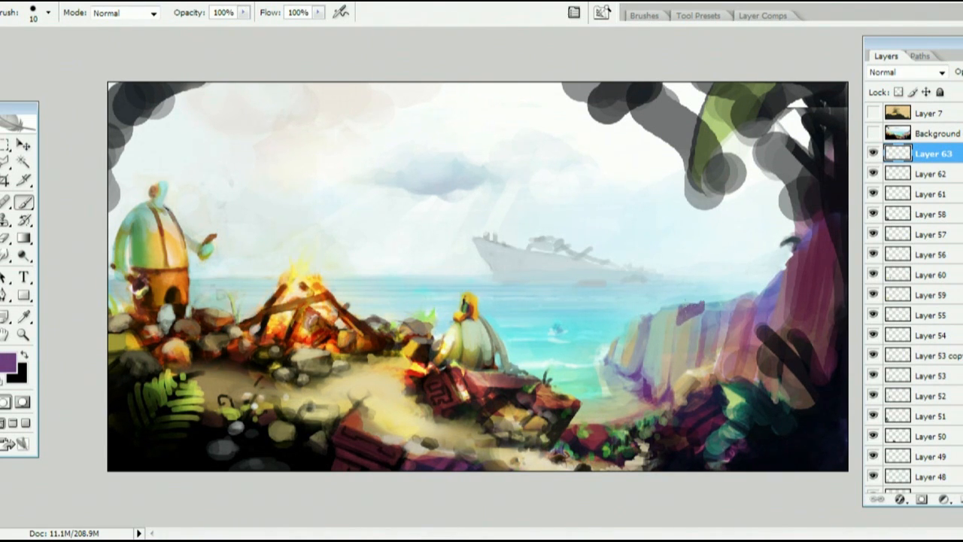
{"action": "key", "text": "e"}
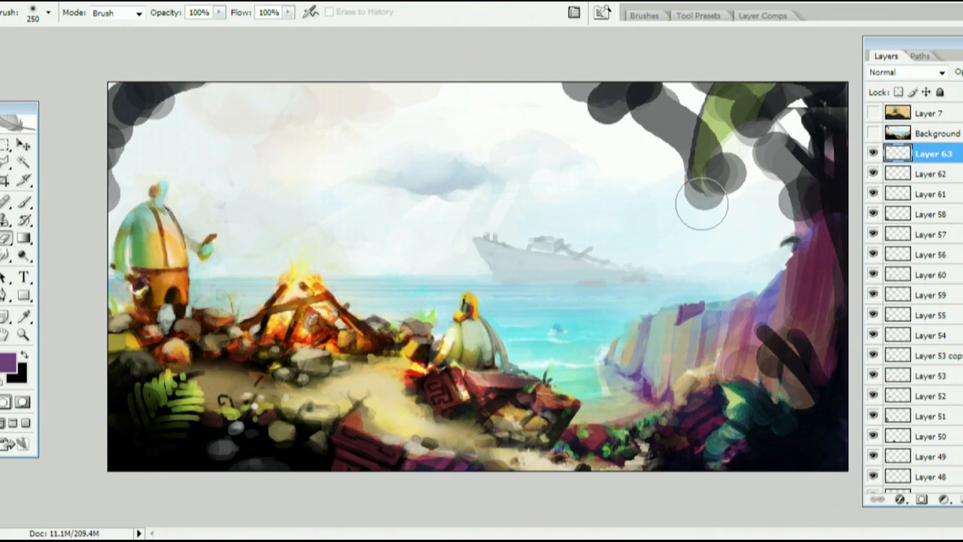
{"action": "key", "text": "bracketleft"}
{"action": "key", "text": "bracketleft"}
{"action": "key", "text": "bracketleft"}
{"action": "key", "text": "bracketleft"}
{"action": "key", "text": "bracketleft"}
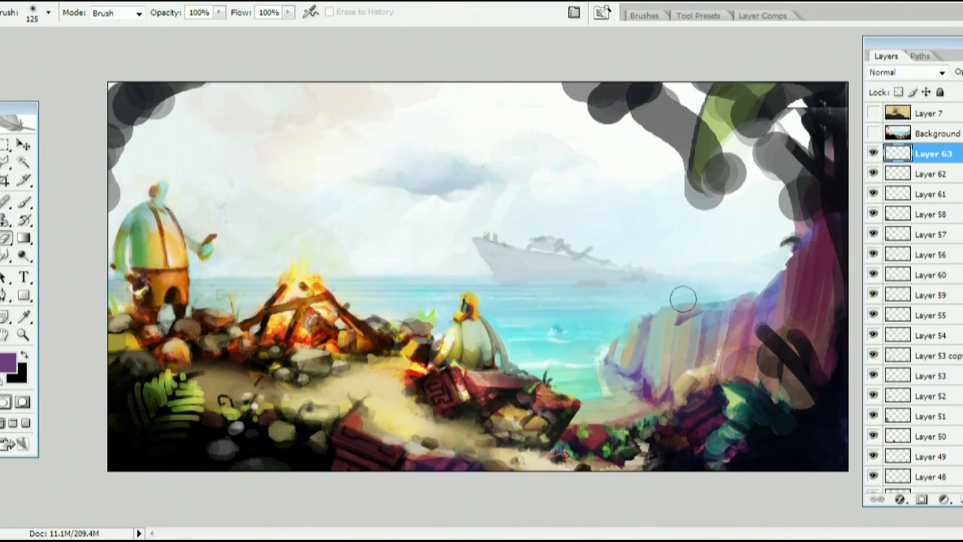
- Switch the eraser to a hard round tip and reduce it to 10 px
{"action": "left_click", "coordinate": [34, 18]}
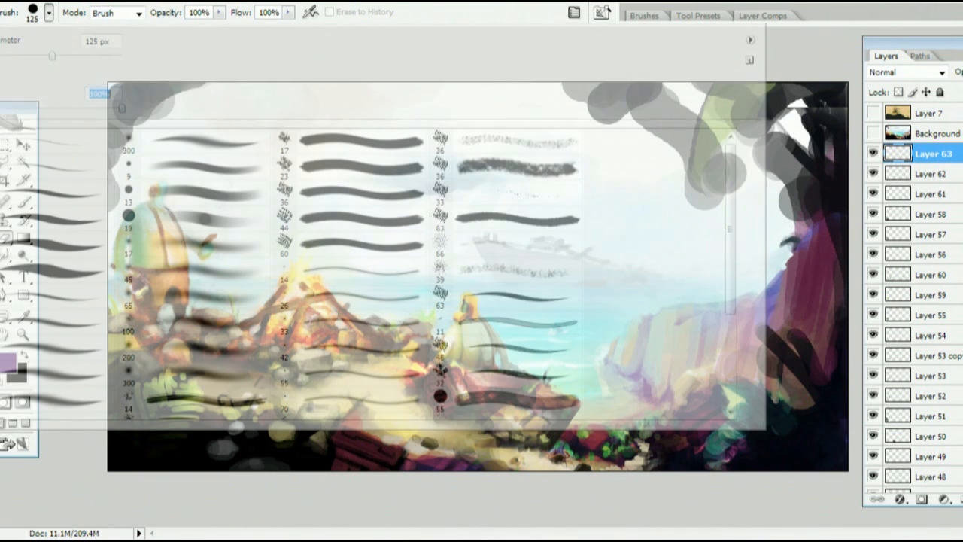
{"action": "left_click", "coordinate": [609, 294]}
{"action": "key", "text": "bracketleft"}
{"action": "key", "text": "bracketleft"}
{"action": "key", "text": "bracketleft"}
{"action": "key", "text": "bracketleft"}
{"action": "key", "text": "bracketleft"}
{"action": "key", "text": "bracketleft"}
{"action": "key", "text": "bracketleft"}
{"action": "key", "text": "bracketleft"}
{"action": "key", "text": "bracketleft"}
{"action": "key", "text": "bracketleft"}
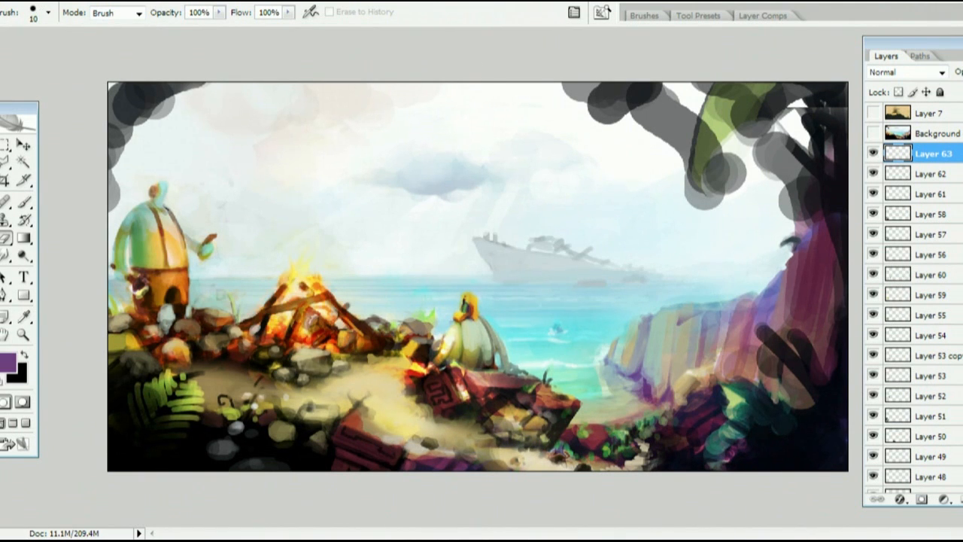
- Add two layers above Layer 63 and paint a dark purple stroke at the cliff's upper edge with the 10 px brush
{"action": "key", "text": "ctrl+shift+alt+n"}
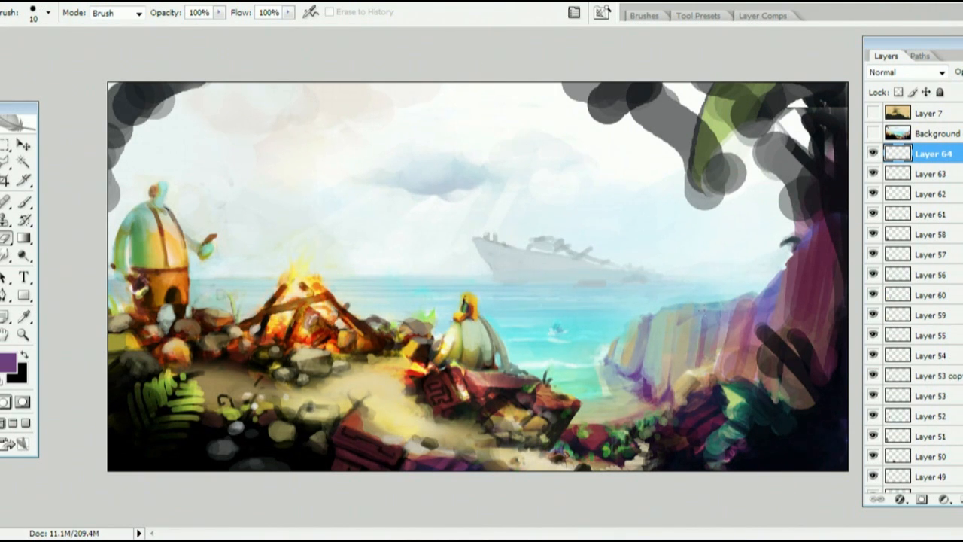
{"action": "key", "text": "b"}
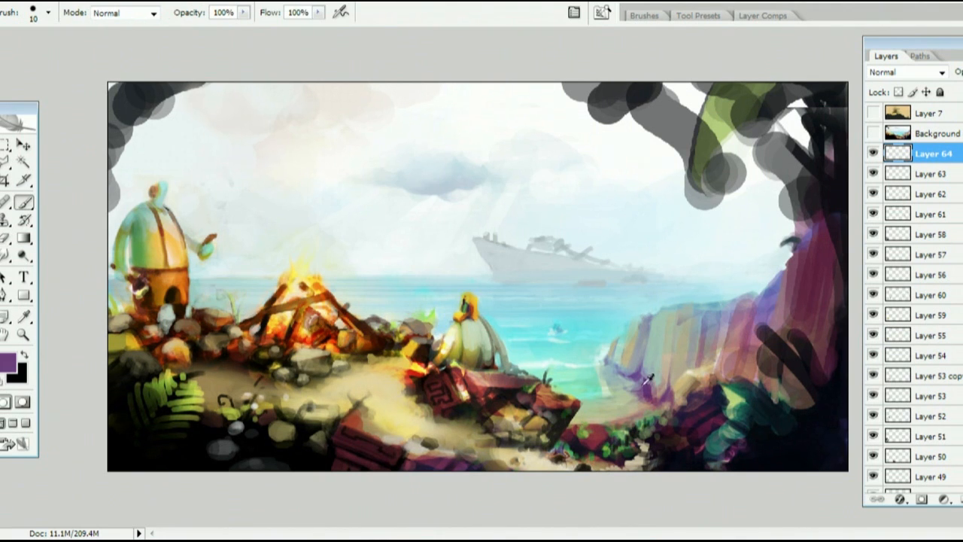
{"action": "key", "text": "ctrl+shift+alt+n"}
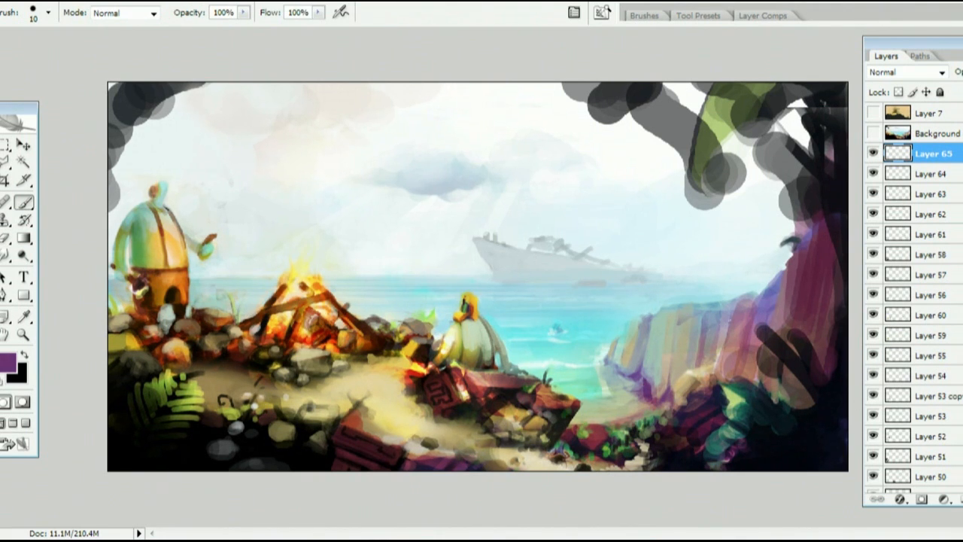
{"action": "mouse_move", "coordinate": [710, 322]}
{"action": "left_mouse_down"}
{"action": "mouse_move", "coordinate": [719, 304]}
{"action": "mouse_move", "coordinate": [707, 328]}
{"action": "mouse_move", "coordinate": [715, 305]}
{"action": "left_mouse_up"}
- Switch the eraser to a soft tip, enlarge it to 150 px, and fade the purple stroke on the cliff
{"action": "key", "text": "e"}
{"action": "key", "text": "bracketright"}
{"action": "key", "text": "bracketright"}
{"action": "key", "text": "bracketright"}
{"action": "key", "text": "bracketright"}
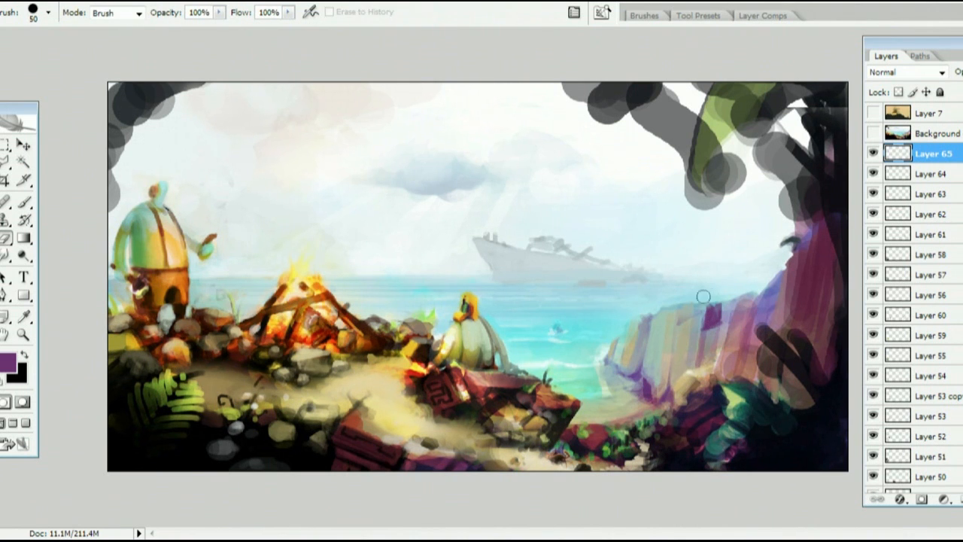
{"action": "left_click", "coordinate": [33, 13]}
{"action": "left_click", "coordinate": [188, 269]}
{"action": "left_click", "coordinate": [397, 513]}
{"action": "key", "text": "bracketright"}
{"action": "key", "text": "bracketright"}
{"action": "left_click_drag", "start_coordinate": [714, 302], "coordinate": [716, 325]}
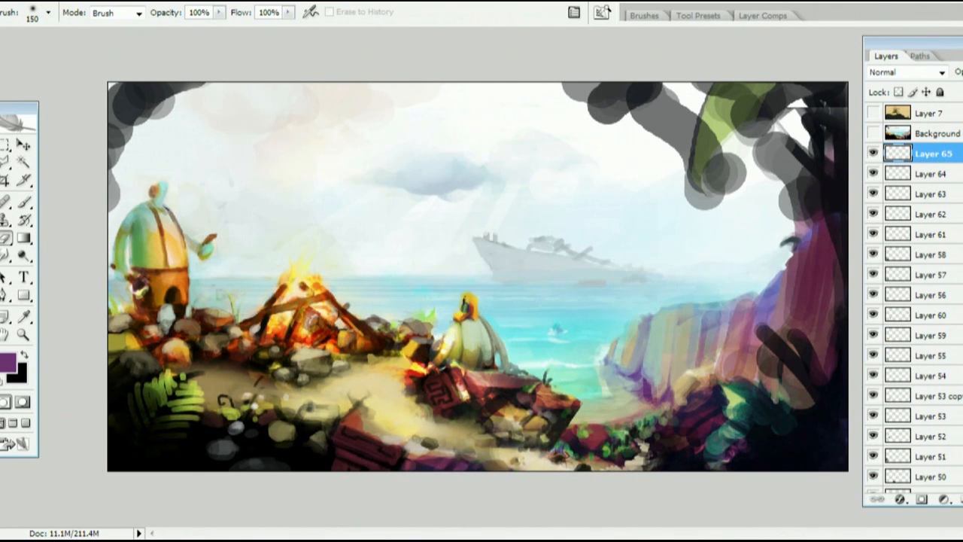
- Add a layer above Layer 65 and paint the cliff's seaward upper edge in sampled pale green with a 10 px brush
{"action": "key", "text": "ctrl+shift+alt+n"}
{"action": "key", "text": "b"}
{"action": "left_click", "coordinate": [627, 338], "text": "alt"}
{"action": "left_click_drag", "start_coordinate": [629, 335], "coordinate": [626, 345]}
{"action": "left_click", "coordinate": [633, 329], "text": "alt"}
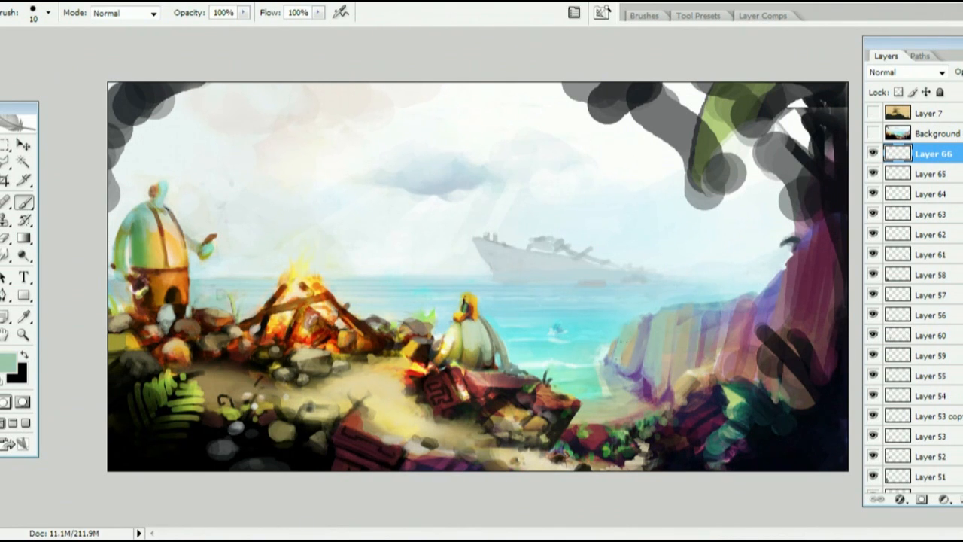
{"action": "left_click_drag", "start_coordinate": [641, 321], "coordinate": [640, 331]}
- Touch up the cliff's foot and seaward tip with sampled purple and pale blue-grey
{"action": "left_click", "coordinate": [653, 307], "text": "alt"}
{"action": "left_click", "coordinate": [591, 381], "text": "alt"}
{"action": "left_click_drag", "start_coordinate": [632, 381], "coordinate": [642, 384]}
{"action": "left_click", "coordinate": [638, 376], "text": "alt"}
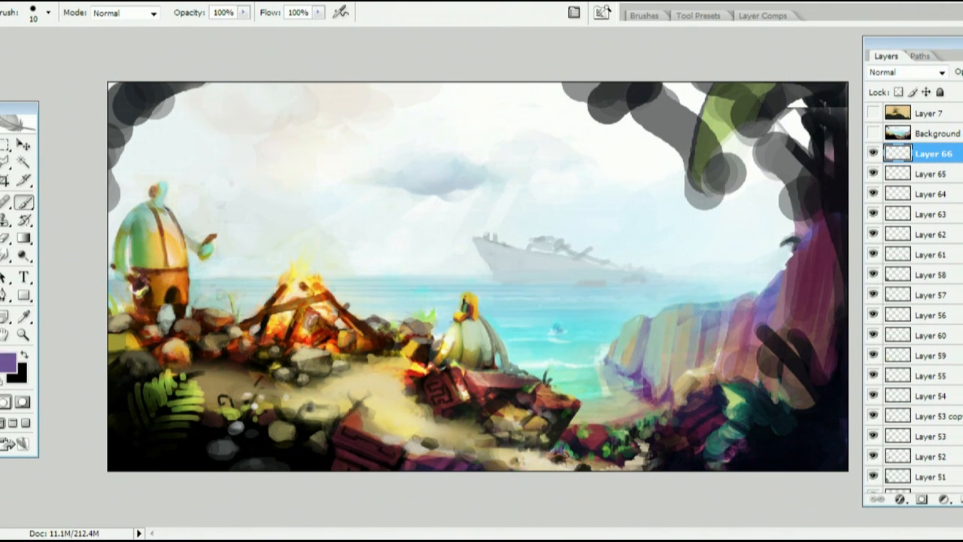
{"action": "left_click", "coordinate": [623, 345], "text": "alt"}
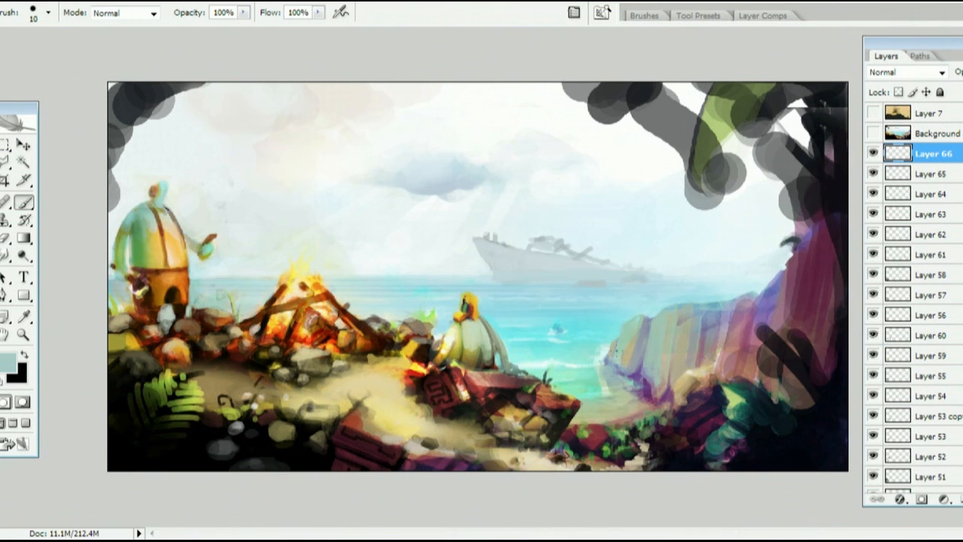
{"action": "left_click", "coordinate": [622, 321], "text": "alt"}
- Repaint the cliff's top edge beside the steep wall with a 20 px brush in sampled mauve tones
{"action": "key", "text": "bracketright"}
{"action": "left_click", "coordinate": [743, 326], "text": "alt"}
{"action": "mouse_move", "coordinate": [740, 300]}
{"action": "left_mouse_down"}
{"action": "mouse_move", "coordinate": [760, 276]}
{"action": "mouse_move", "coordinate": [759, 301]}
{"action": "mouse_move", "coordinate": [744, 299]}
{"action": "left_mouse_up"}
{"action": "left_click", "coordinate": [747, 275], "text": "alt"}
{"action": "left_click", "coordinate": [770, 281], "text": "alt"}
{"action": "left_click", "coordinate": [775, 265], "text": "alt"}
{"action": "left_click", "coordinate": [751, 293], "text": "alt"}
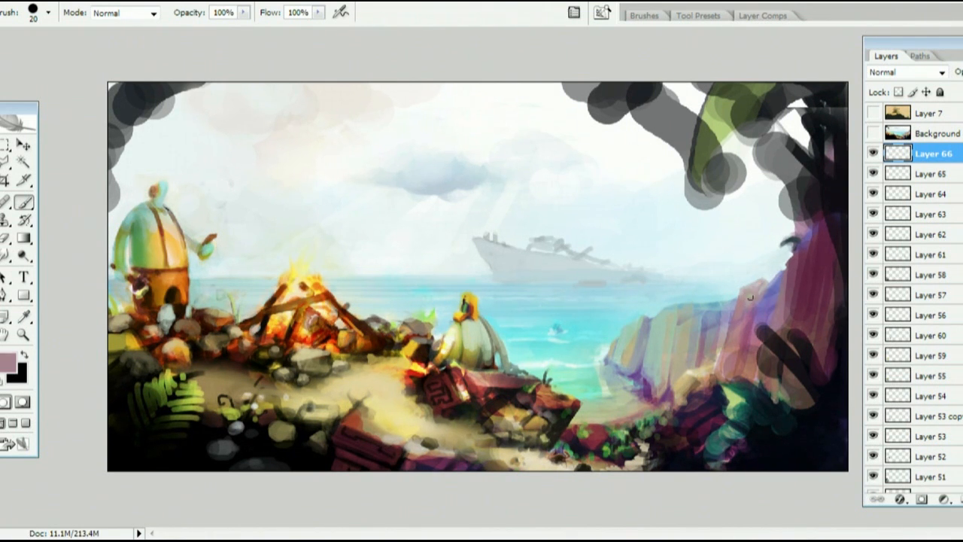
- Add a layer above Layer 66, shade down the cliff's face with sampled near-black, and fade the shading with a 150 px eraser
{"action": "left_click", "coordinate": [962, 498]}
{"action": "left_click", "coordinate": [815, 389], "text": "alt"}
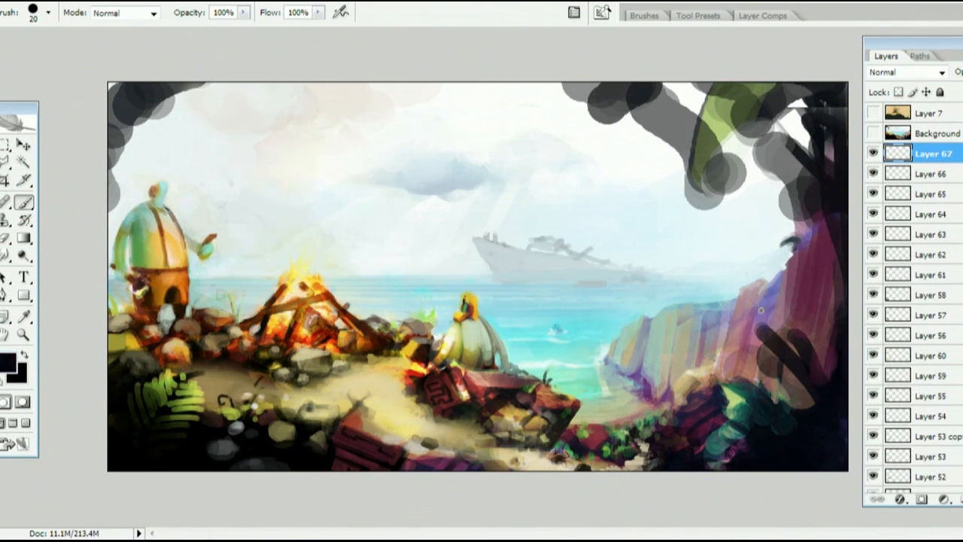
{"action": "key", "text": "ctrl+z"}
{"action": "mouse_move", "coordinate": [758, 285]}
{"action": "left_mouse_down"}
{"action": "mouse_move", "coordinate": [757, 375]}
{"action": "mouse_move", "coordinate": [738, 377]}
{"action": "mouse_move", "coordinate": [766, 281]}
{"action": "mouse_move", "coordinate": [741, 376]}
{"action": "left_mouse_up"}
{"action": "key", "text": "e"}
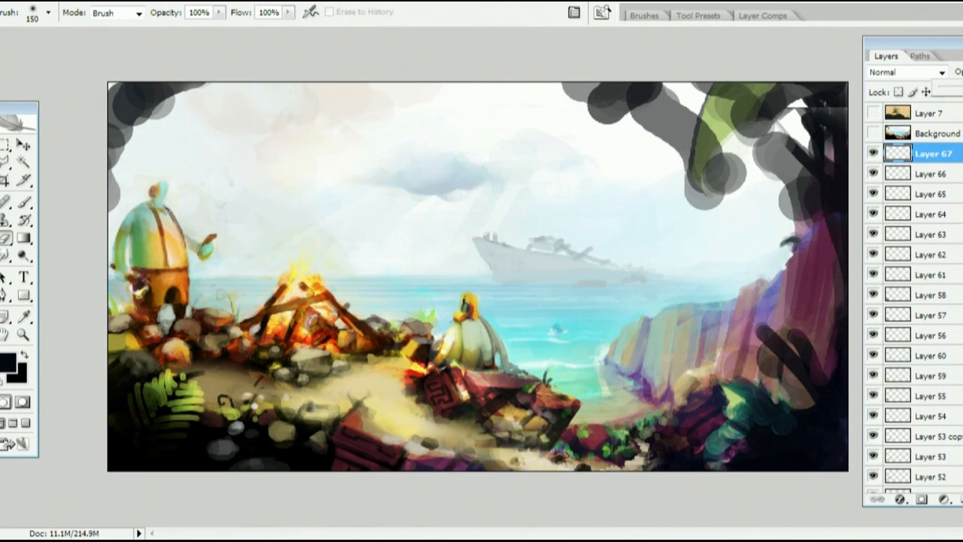
- Add a layer above Layer 67 and paint the cliff's face and upper edge with a 20 px brush in sampled pink and pale mauve
{"action": "key", "text": "ctrl+shift+alt+n"}
{"action": "key", "text": "b"}
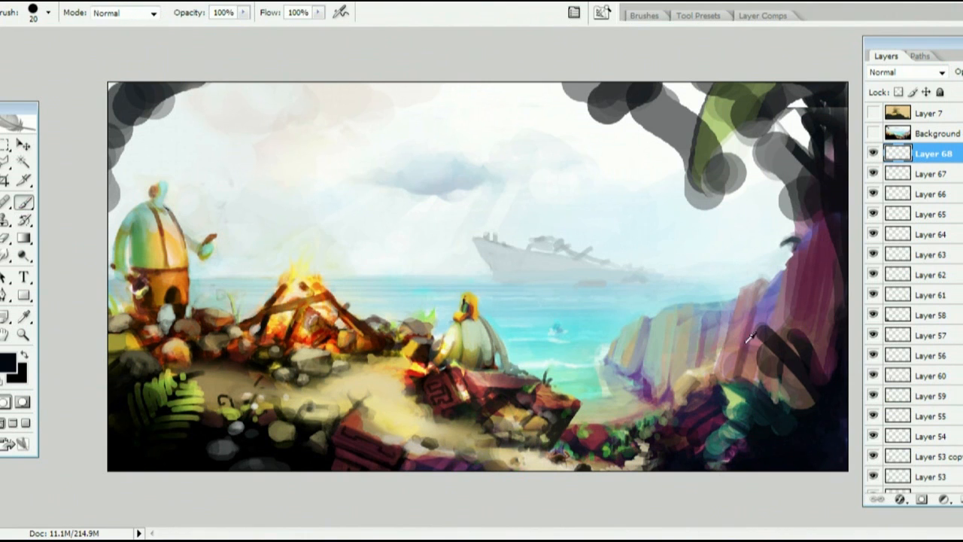
{"action": "left_click", "coordinate": [750, 337], "text": "alt"}
{"action": "left_click_drag", "start_coordinate": [745, 364], "coordinate": [742, 372]}
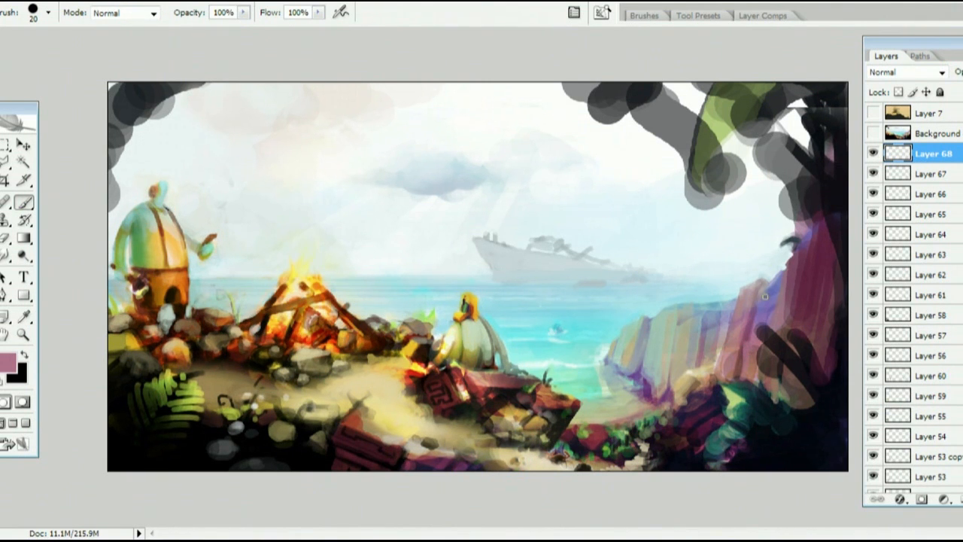
{"action": "left_click", "coordinate": [734, 313], "text": "alt"}
{"action": "left_click", "coordinate": [756, 284], "text": "alt"}
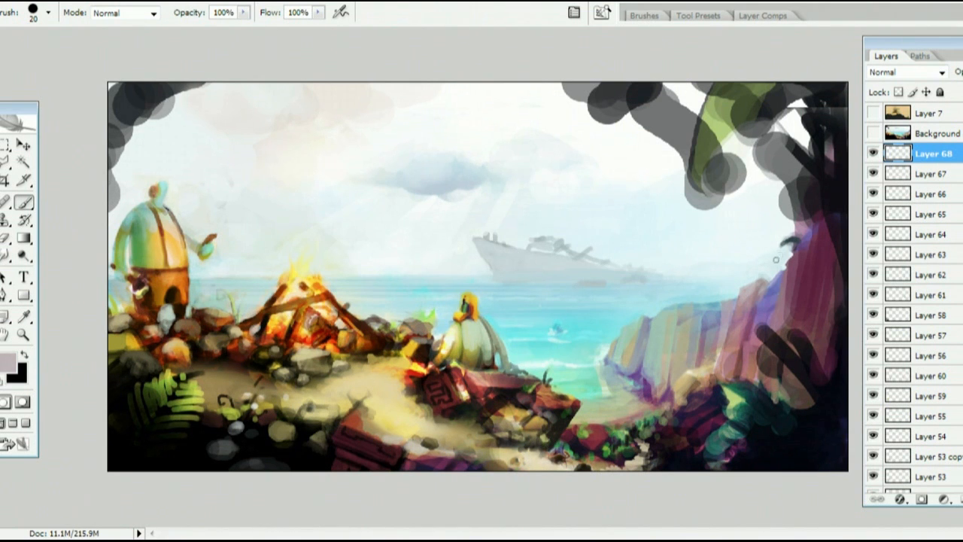
- Refine the cliff's ledge beside the steep wall with sampled blue-violet and mauve
{"action": "left_click", "coordinate": [751, 316], "text": "alt"}
{"action": "mouse_move", "coordinate": [761, 280]}
{"action": "left_mouse_down"}
{"action": "mouse_move", "coordinate": [757, 295]}
{"action": "mouse_move", "coordinate": [762, 278]}
{"action": "mouse_move", "coordinate": [787, 310]}
{"action": "mouse_move", "coordinate": [776, 282]}
{"action": "left_mouse_up"}
{"action": "left_click", "coordinate": [806, 285], "text": "alt"}
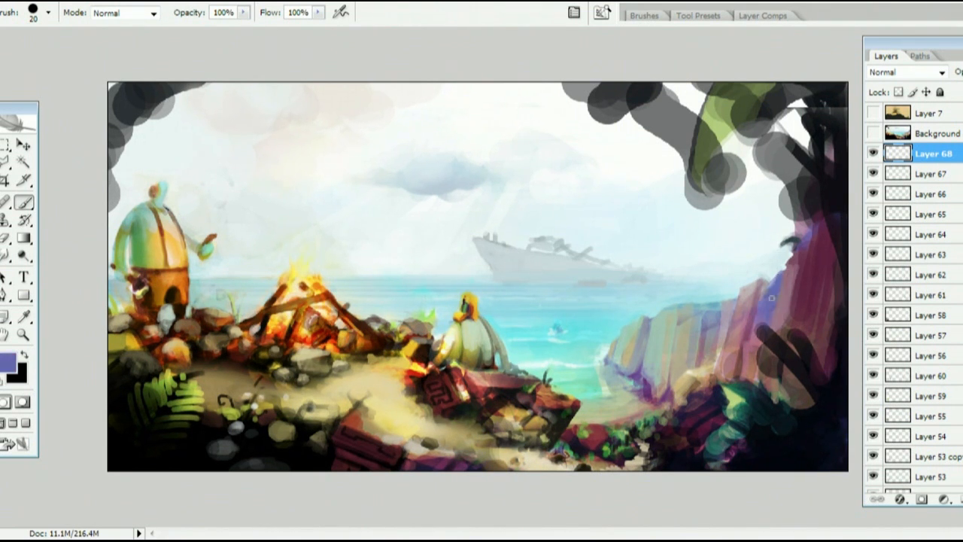
{"action": "left_click", "coordinate": [784, 299], "text": "alt"}
- Add a layer above Layer 68 and paint broad downward strokes over the cliff's face with a 60 px brush
{"action": "left_click", "coordinate": [962, 500]}
{"action": "key", "text": "]"}
{"action": "key", "text": "]"}
{"action": "key", "text": "]"}
{"action": "key", "text": "]"}
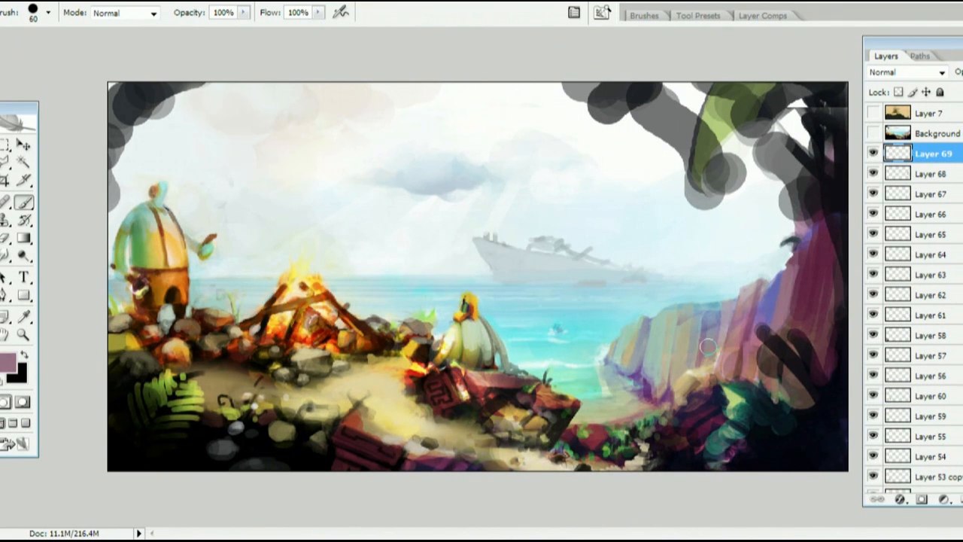
{"action": "left_click", "coordinate": [722, 317], "text": "alt"}
{"action": "left_click_drag", "start_coordinate": [739, 307], "coordinate": [726, 376]}
{"action": "left_click_drag", "start_coordinate": [764, 302], "coordinate": [746, 362]}
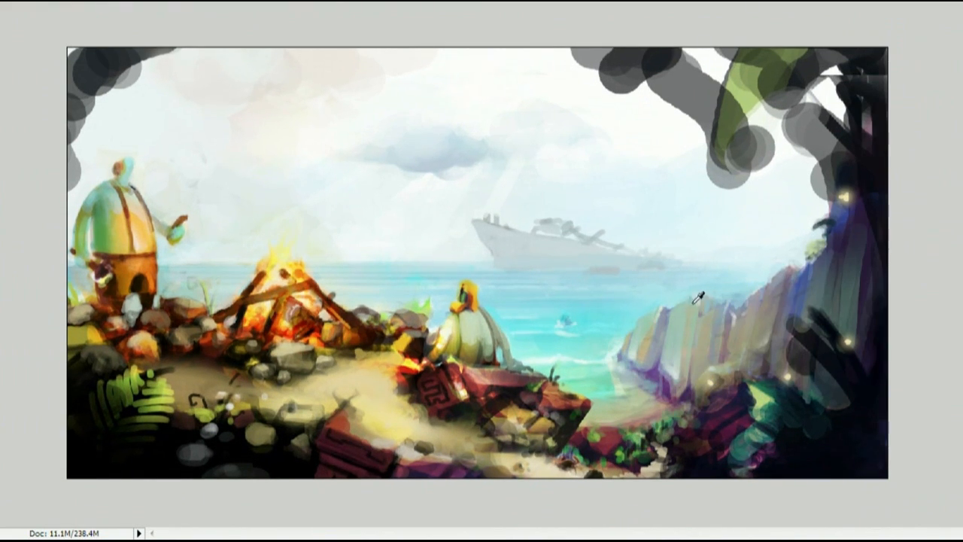
- Touch up the cliff's upper edge with sampled tones including grey-violet
{"action": "left_click", "coordinate": [692, 304], "text": "alt"}
{"action": "left_click", "coordinate": [656, 318], "text": "alt"}
{"action": "left_click", "coordinate": [745, 319], "text": "alt"}
{"action": "left_click_drag", "start_coordinate": [735, 315], "coordinate": [727, 321]}
- Bring back the panels, add two layers above Layer 80, and paint the cliff's foot at the waterline in sampled purple
{"action": "key", "text": "Tab"}
{"action": "key", "text": "ctrl+alt+shift+n"}
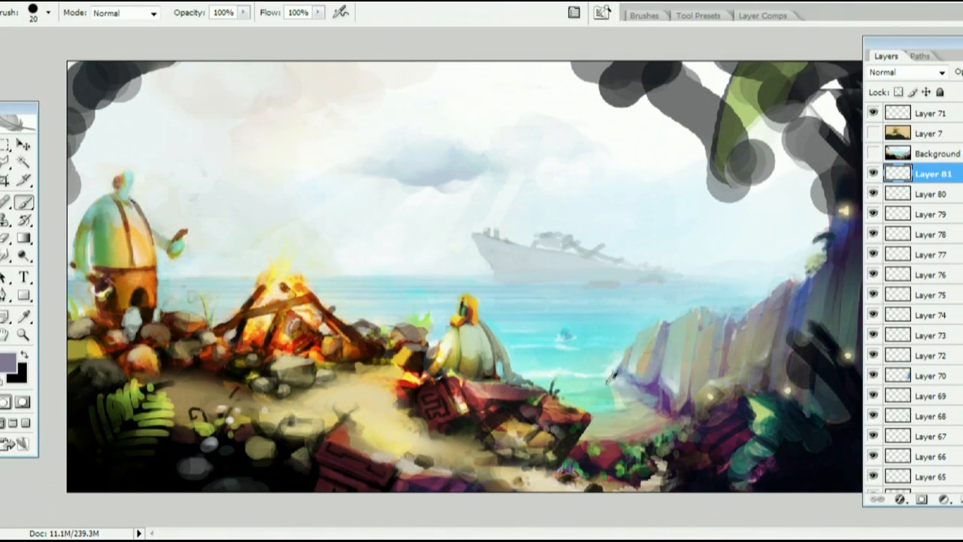
{"action": "left_click", "coordinate": [612, 430], "text": "alt"}
{"action": "key", "text": "ctrl+alt+shift+n"}
{"action": "left_click", "coordinate": [635, 389], "text": "alt"}
{"action": "mouse_move", "coordinate": [635, 396]}
{"action": "left_mouse_down"}
{"action": "mouse_move", "coordinate": [661, 396]}
{"action": "mouse_move", "coordinate": [644, 416]}
{"action": "left_mouse_up"}
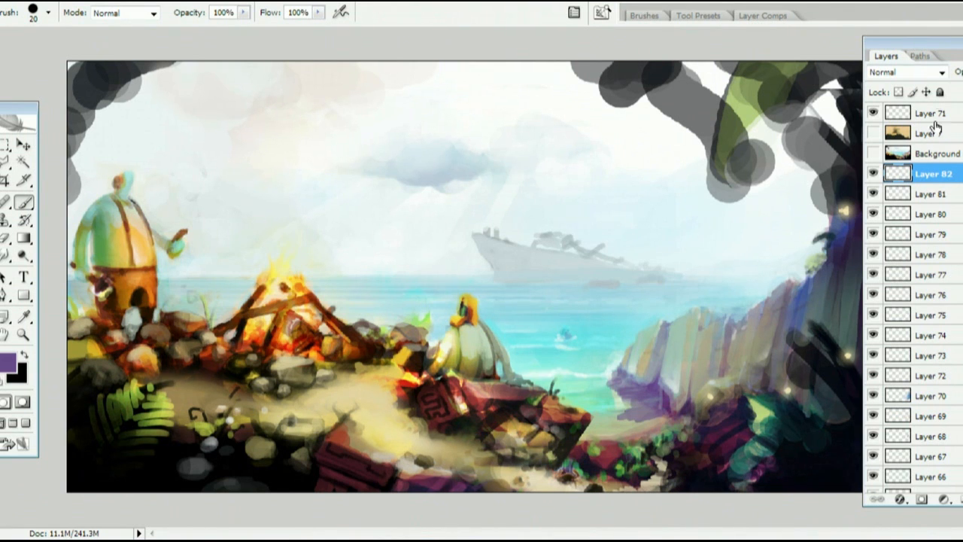
- Set Layer 82 to Overlay, glaze the cliff's lower face with purple, and soften it with a 250 px eraser
{"action": "left_click", "coordinate": [942, 73]}
{"action": "left_click", "coordinate": [903, 254]}
{"action": "mouse_move", "coordinate": [614, 386]}
{"action": "left_mouse_down"}
{"action": "mouse_move", "coordinate": [666, 425]}
{"action": "mouse_move", "coordinate": [647, 436]}
{"action": "mouse_move", "coordinate": [696, 425]}
{"action": "left_mouse_up"}
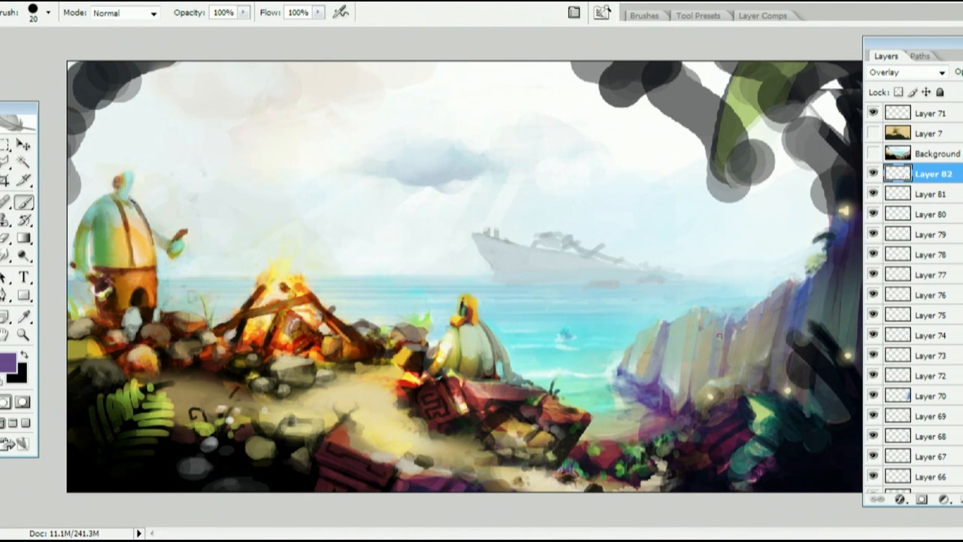
{"action": "key", "text": "e"}
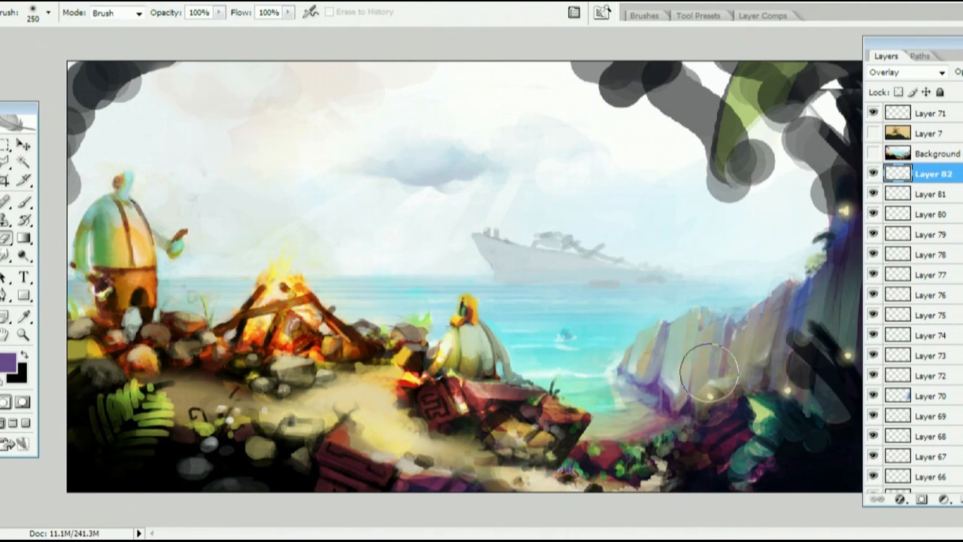
- Add a layer above Layer 82 and clean up the cliff's top edge with sampled light blue at 20 px
{"action": "key", "text": "ctrl+shift+alt+n"}
{"action": "key", "text": "b"}
{"action": "left_click", "coordinate": [684, 293], "text": "alt"}
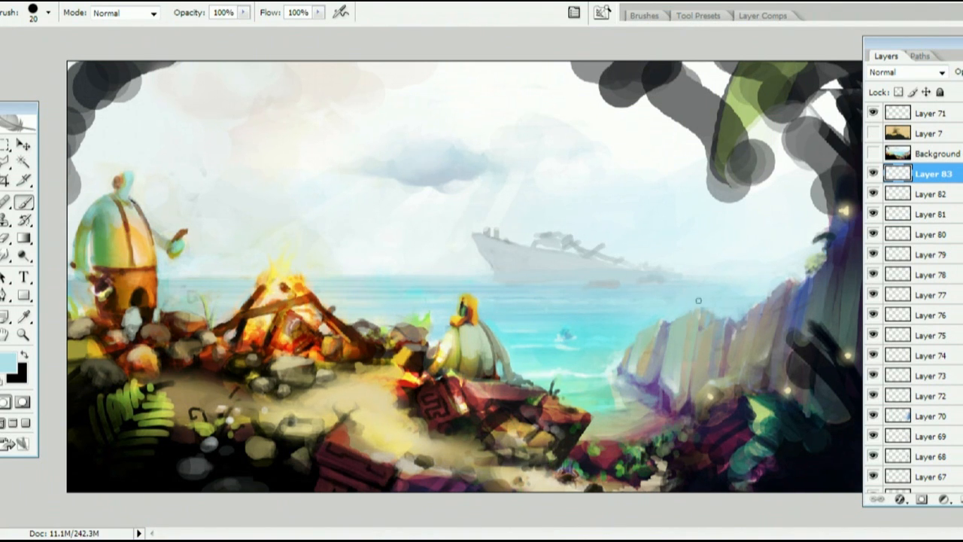
{"action": "left_click", "coordinate": [688, 310], "text": "alt"}
- Draw the outline of a small plant leaning seaward from the cliff's top edge in sampled blue-grey with a 10 px brush
{"action": "key", "text": "bracketleft"}
{"action": "left_click", "coordinate": [667, 322], "text": "alt"}
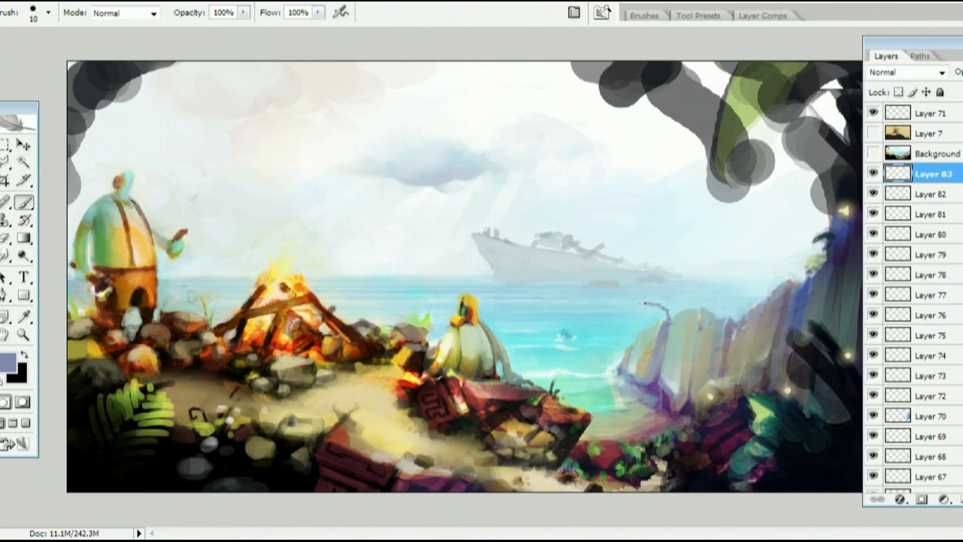
{"action": "mouse_move", "coordinate": [644, 302]}
{"action": "left_mouse_down"}
{"action": "mouse_move", "coordinate": [624, 280]}
{"action": "mouse_move", "coordinate": [646, 295]}
{"action": "left_mouse_up"}
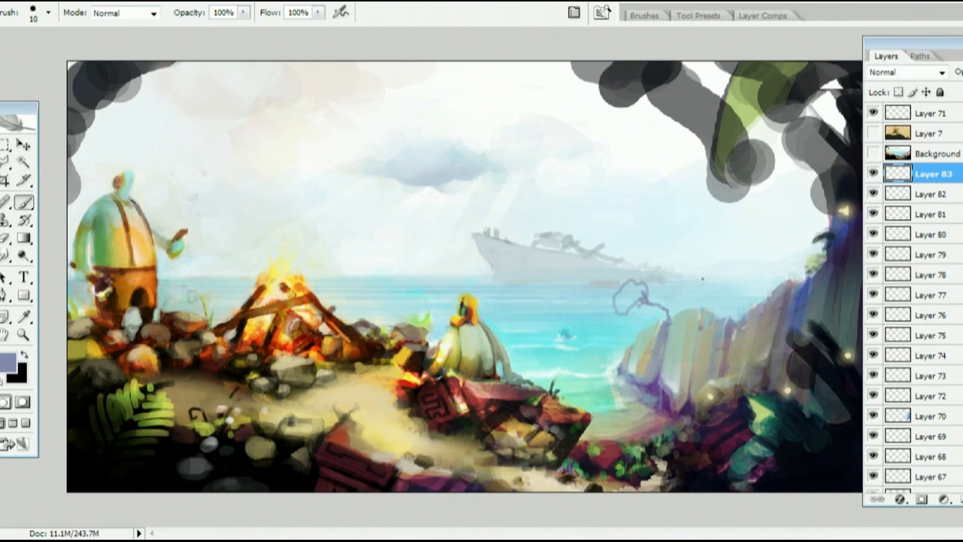
- Fill the crown of the cliff-edge plant with sampled light green at 30 px and refine its shape with a 10 px brush
{"action": "left_click", "coordinate": [751, 108], "text": "alt"}
{"action": "key", "text": "bracketright"}
{"action": "key", "text": "bracketright"}
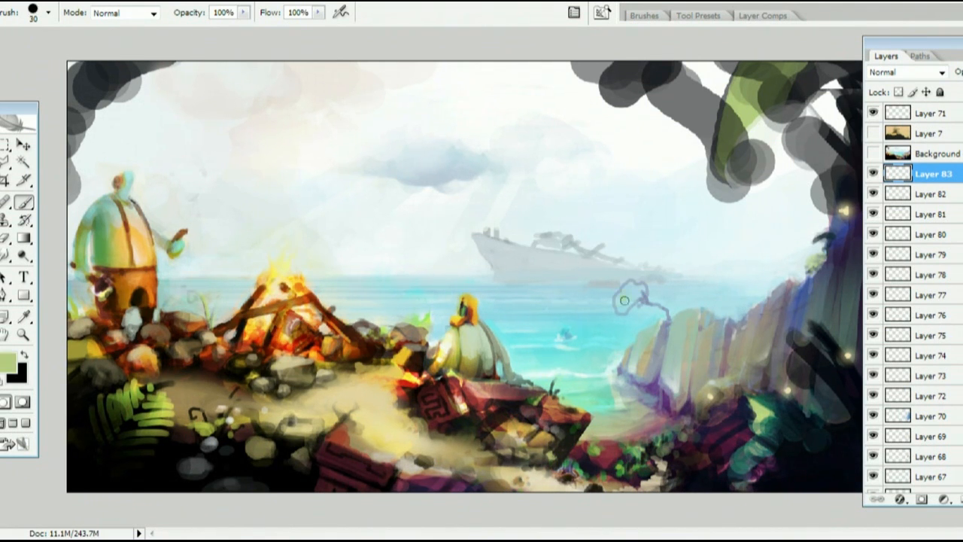
{"action": "mouse_move", "coordinate": [625, 301]}
{"action": "left_mouse_down"}
{"action": "mouse_move", "coordinate": [620, 309]}
{"action": "mouse_move", "coordinate": [638, 280]}
{"action": "mouse_move", "coordinate": [640, 297]}
{"action": "left_mouse_up"}
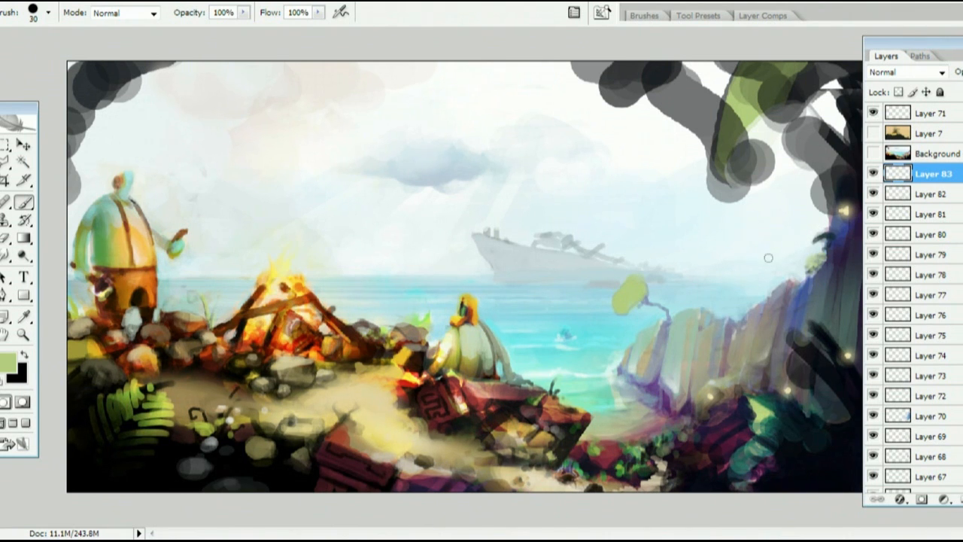
{"action": "left_click", "coordinate": [760, 383], "text": "alt"}
{"action": "left_click", "coordinate": [634, 286], "text": "alt"}
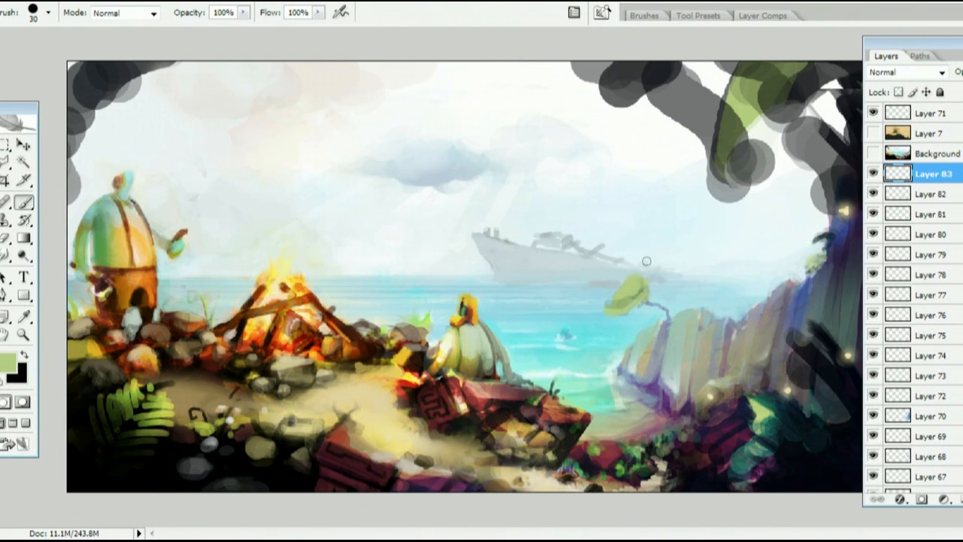
{"action": "key", "text": "bracketleft"}
{"action": "key", "text": "bracketleft"}
{"action": "left_click", "coordinate": [661, 298], "text": "alt"}
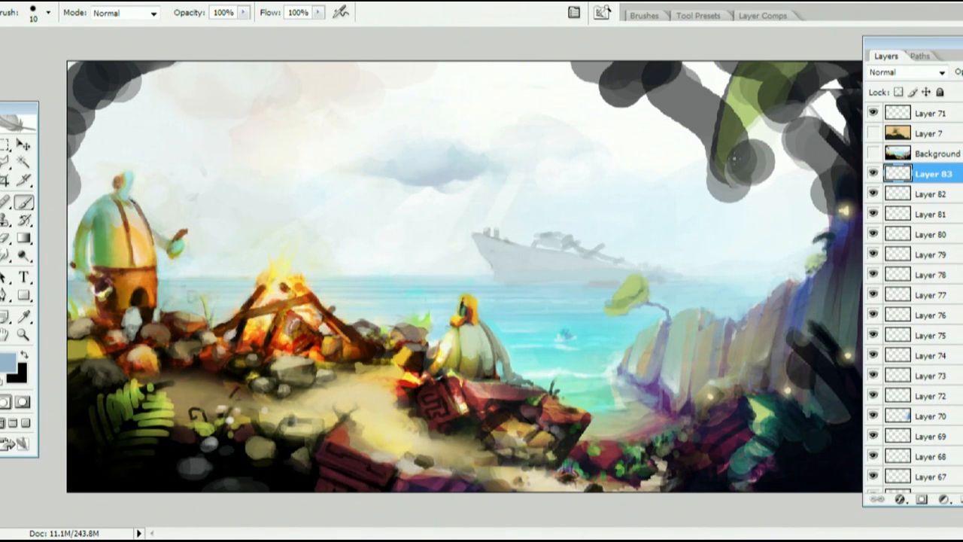
{"action": "left_click", "coordinate": [759, 411], "text": "alt"}
- Add a layer above Layer 83 and refine the seated figure's back and arm contours with sampled sea-blue and grey-green tones
{"action": "key", "text": "ctrl+shift+alt+n"}
{"action": "left_click", "coordinate": [445, 330], "text": "alt"}
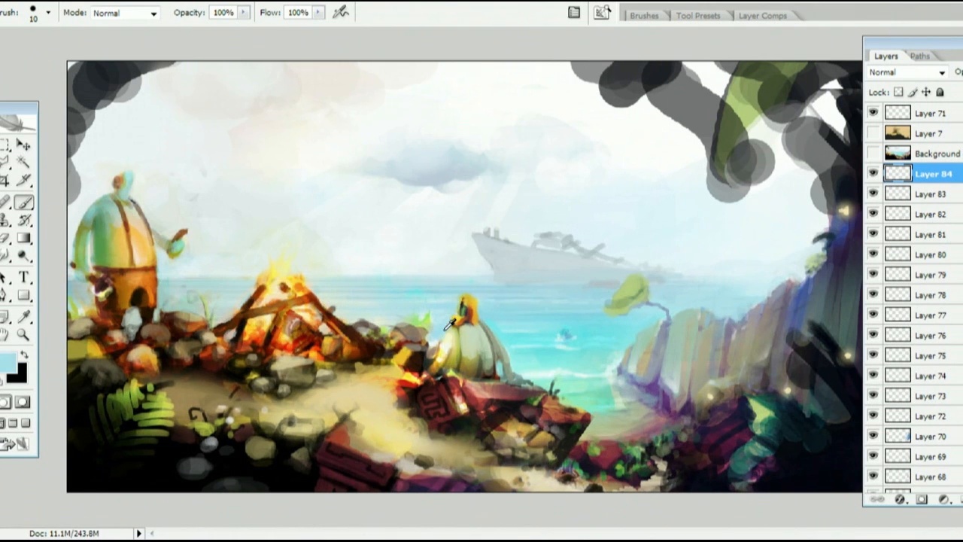
{"action": "left_click_drag", "start_coordinate": [439, 341], "coordinate": [436, 351]}
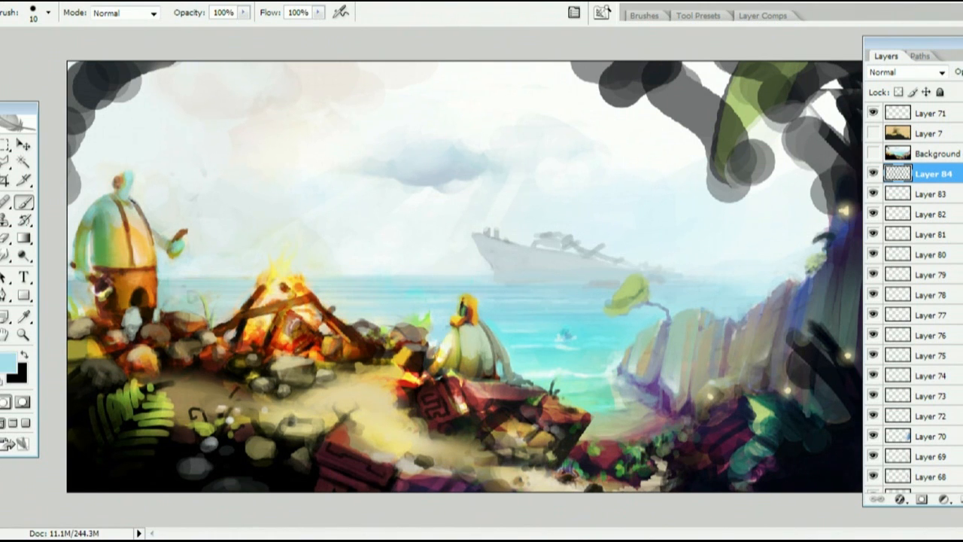
{"action": "left_click", "coordinate": [507, 338], "text": "alt"}
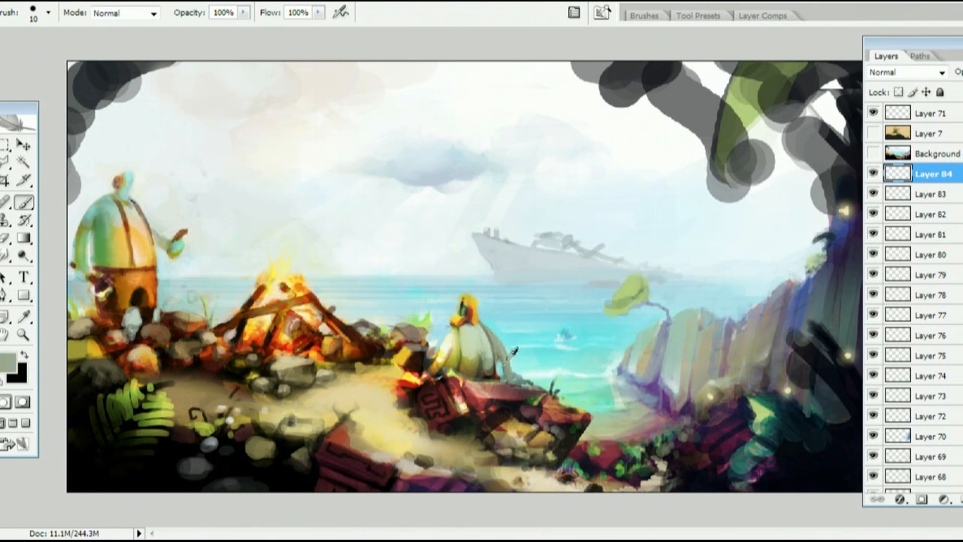
{"action": "left_click", "coordinate": [511, 353], "text": "alt"}
{"action": "left_click", "coordinate": [519, 314], "text": "alt"}
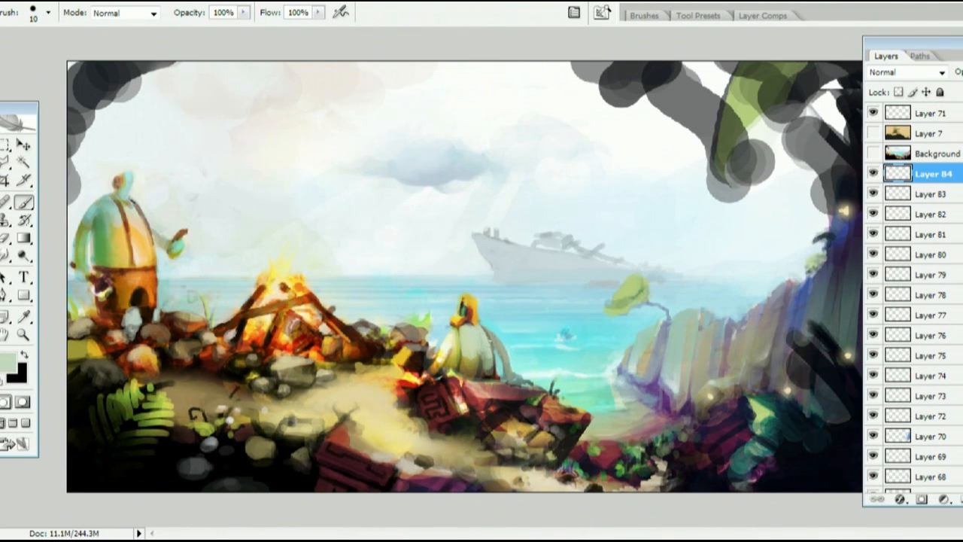
{"action": "left_click", "coordinate": [496, 343], "text": "alt"}
{"action": "left_click_drag", "start_coordinate": [489, 331], "coordinate": [505, 357]}
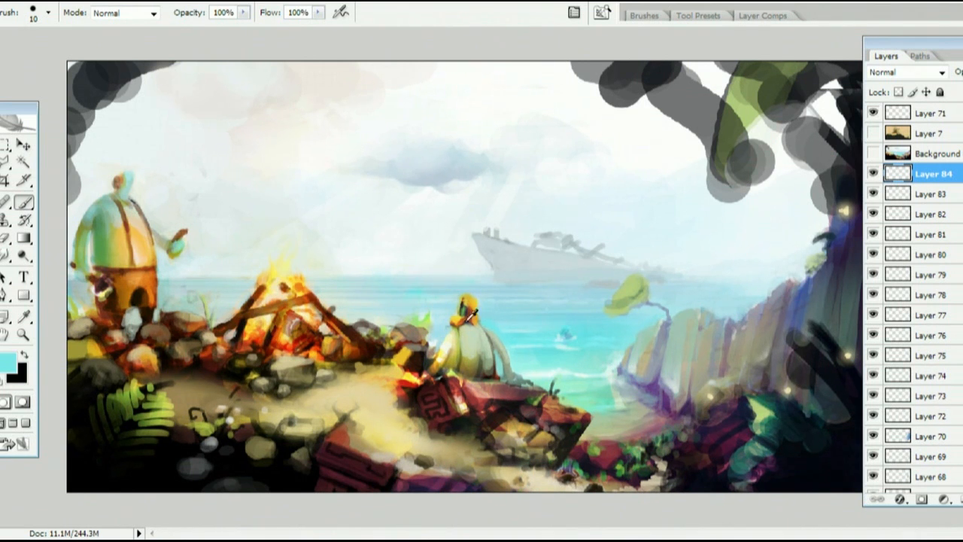
- Paint the strap on the seated figure's shoulder in reddish brown sampled from beside the hair
{"action": "left_click", "coordinate": [468, 312], "text": "alt"}
{"action": "left_click", "coordinate": [473, 313], "text": "alt"}
{"action": "left_click_drag", "start_coordinate": [473, 320], "coordinate": [477, 327]}
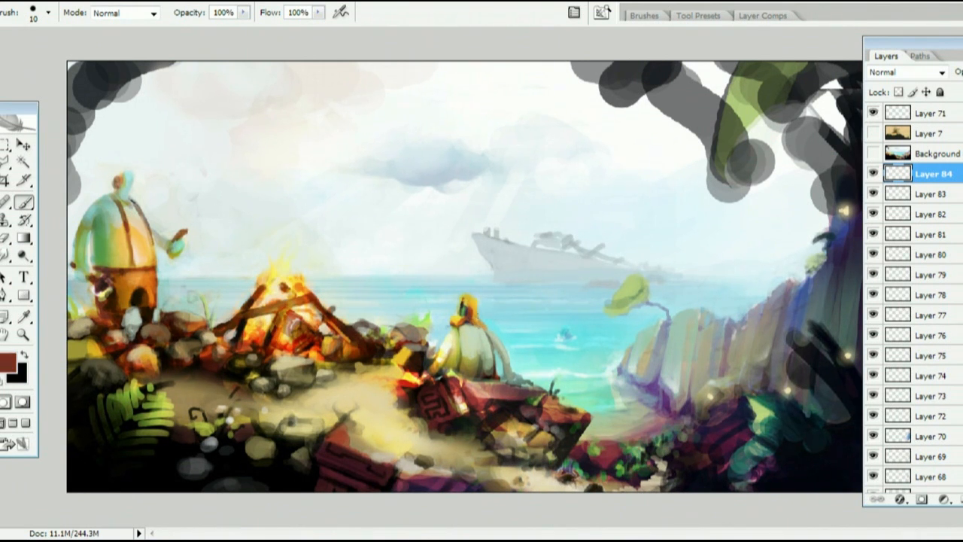
- Add a layer above Layer 84 and model the cliff plant's crown with sampled greens at 10 px
{"action": "left_click", "coordinate": [581, 248], "text": "alt"}
{"action": "key", "text": "ctrl+shift+alt+n"}
{"action": "mouse_move", "coordinate": [619, 299]}
{"action": "left_mouse_down"}
{"action": "mouse_move", "coordinate": [642, 301]}
{"action": "mouse_move", "coordinate": [617, 310]}
{"action": "left_mouse_up"}
{"action": "left_click", "coordinate": [647, 288], "text": "alt"}
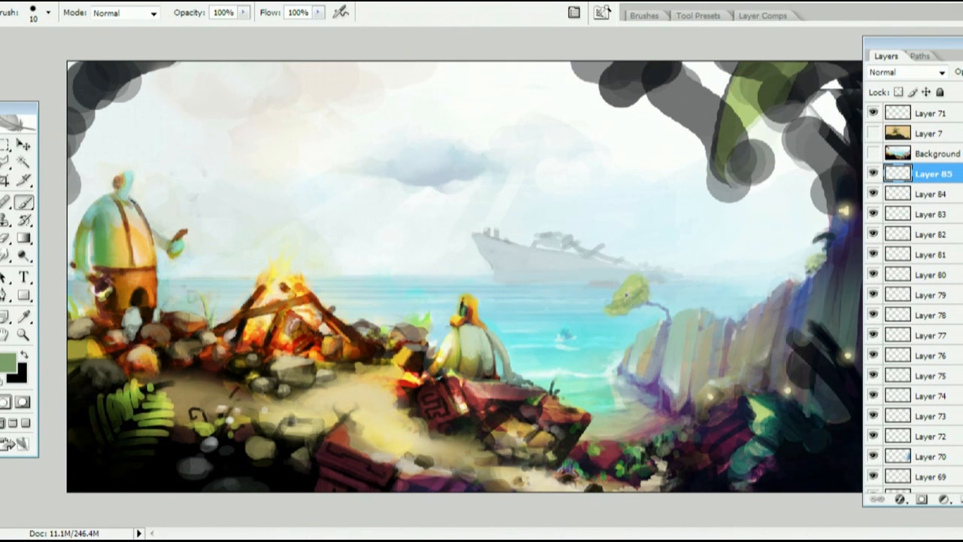
{"action": "left_click", "coordinate": [636, 278], "text": "alt"}
- Trim the plant's seaward edge with sampled sea blue and rework the small splash in the water with sampled turquoise tones
{"action": "left_click", "coordinate": [511, 307], "text": "alt"}
{"action": "left_click", "coordinate": [601, 310], "text": "alt"}
{"action": "left_click", "coordinate": [566, 336], "text": "alt"}
{"action": "left_click", "coordinate": [563, 333], "text": "alt"}
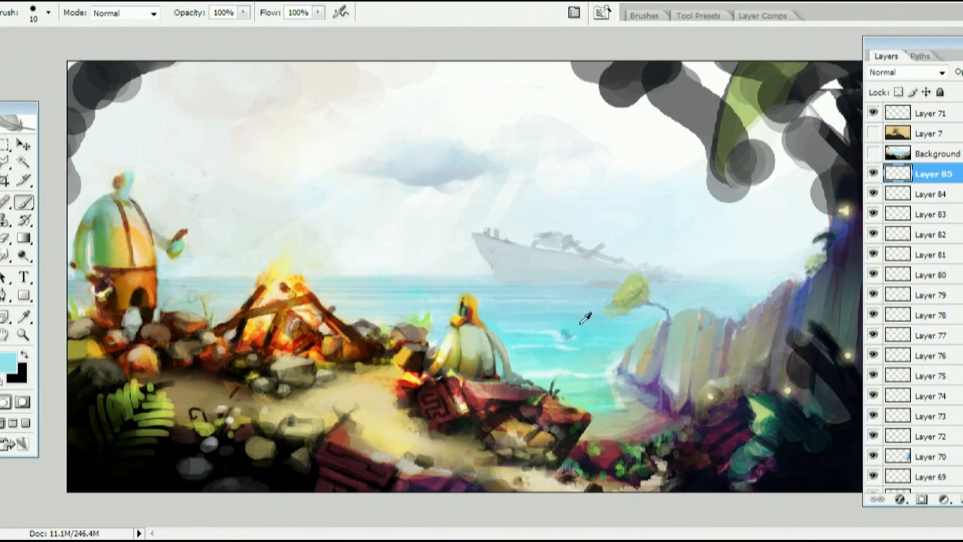
{"action": "left_click", "coordinate": [560, 332], "text": "alt"}
{"action": "left_click", "coordinate": [566, 335], "text": "alt"}
{"action": "left_click", "coordinate": [570, 331], "text": "alt"}
- Add a layer above Layer 85 and ready the 10 px brush with purple sampled from the cliff's foot
{"action": "left_click", "coordinate": [665, 380], "text": "alt"}
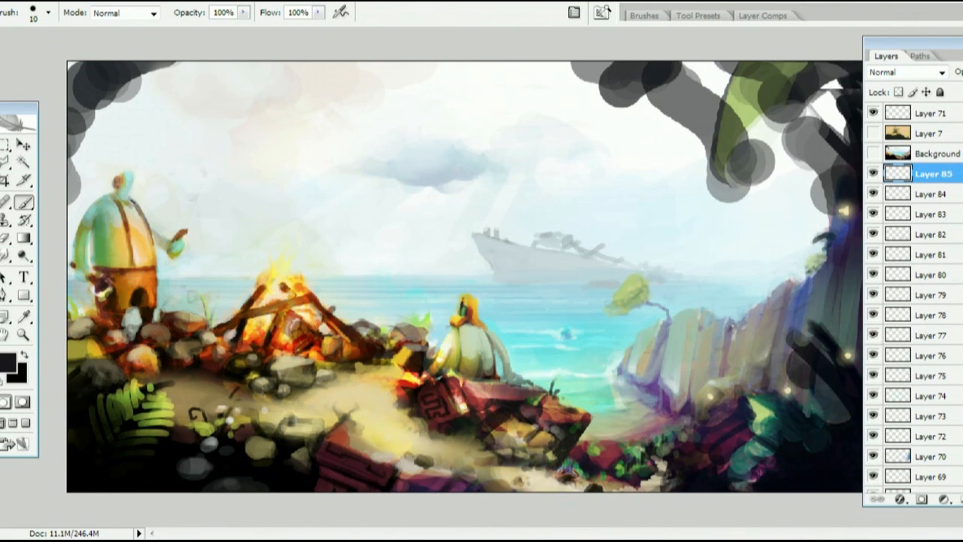
{"action": "left_click_drag", "start_coordinate": [729, 324], "coordinate": [726, 348]}
{"action": "key", "text": "e"}
{"action": "left_click", "coordinate": [962, 499]}
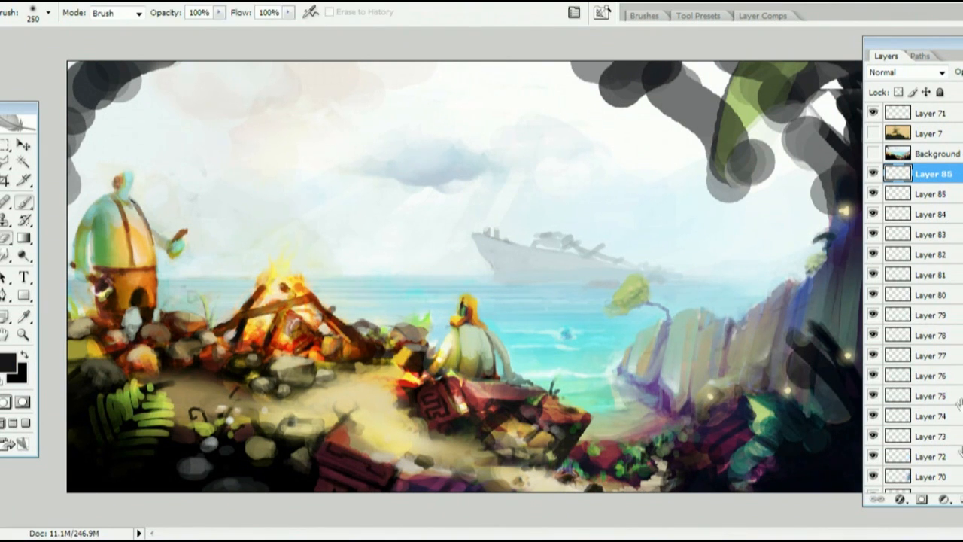
{"action": "key", "text": "b"}
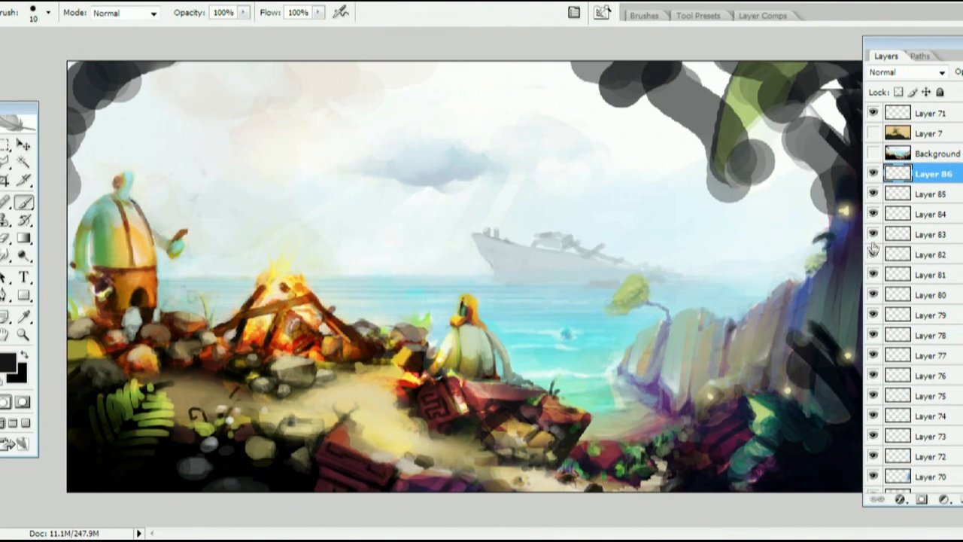
{"action": "left_click", "coordinate": [659, 381], "text": "alt"}
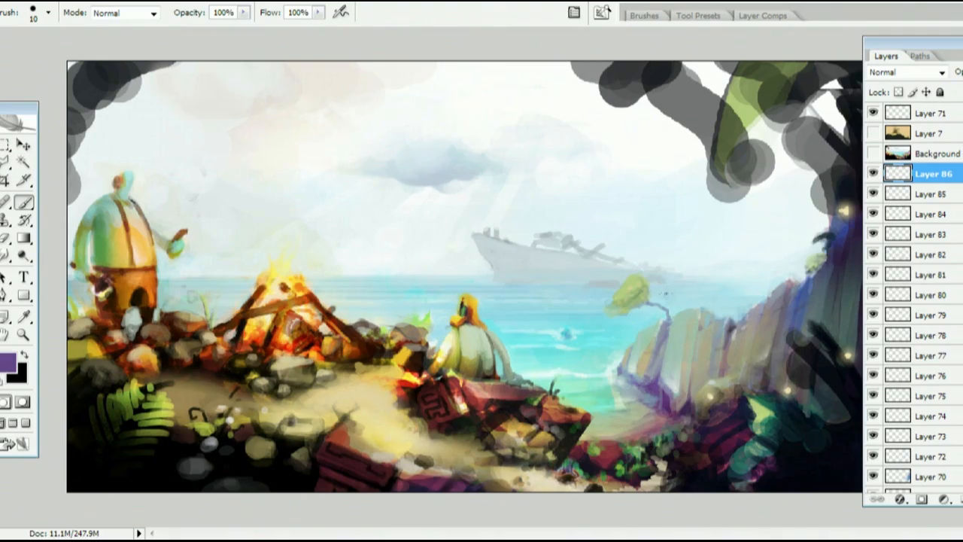